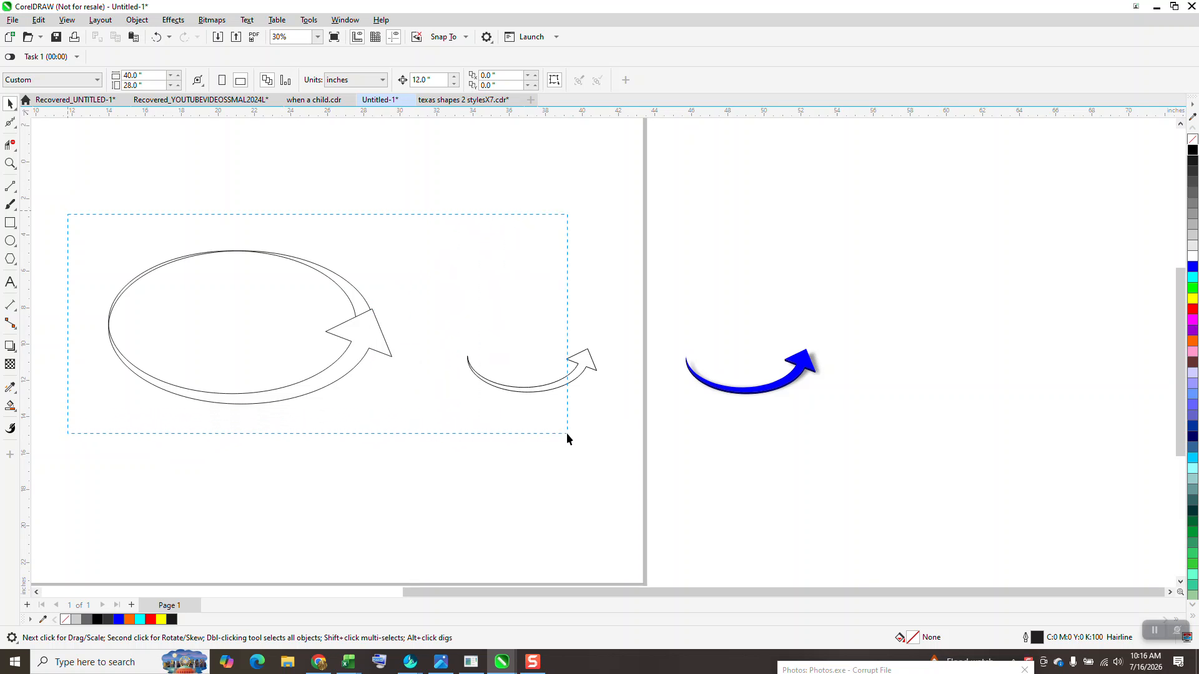
Move the existing ellipse and arrow outlines above the blue arrow, and draw an ellipse about 13.03 by 6.89 inches in the cleared page area.
drag(356, 326, 826, 231)
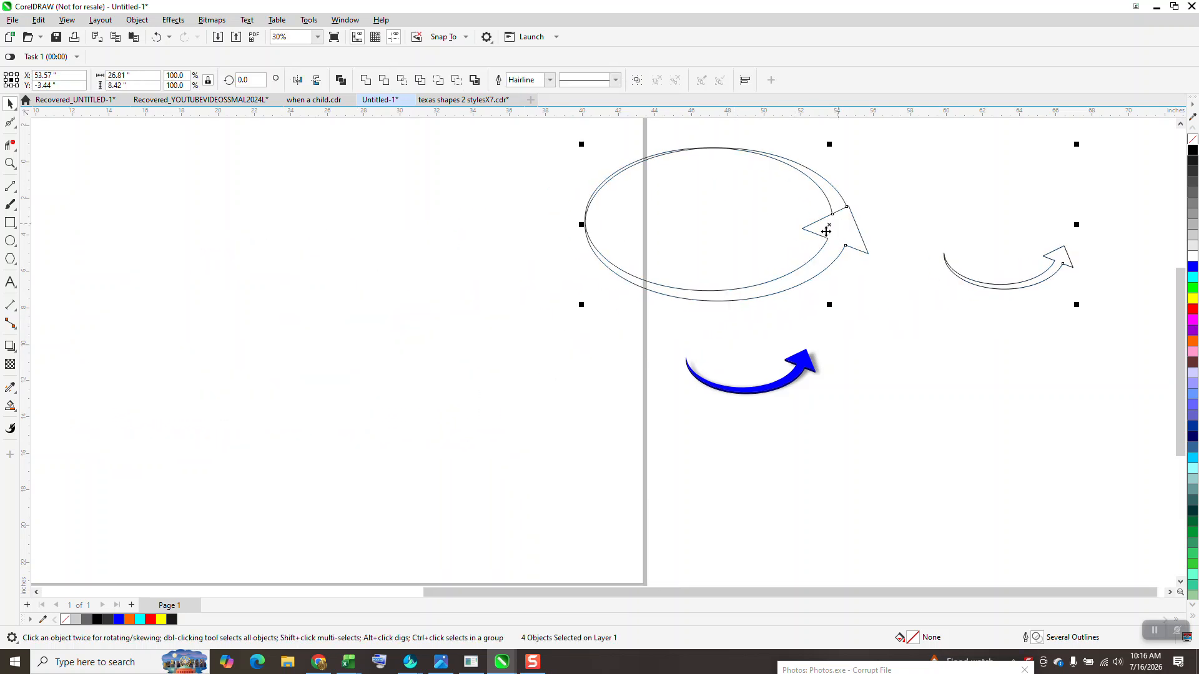
click(11, 241)
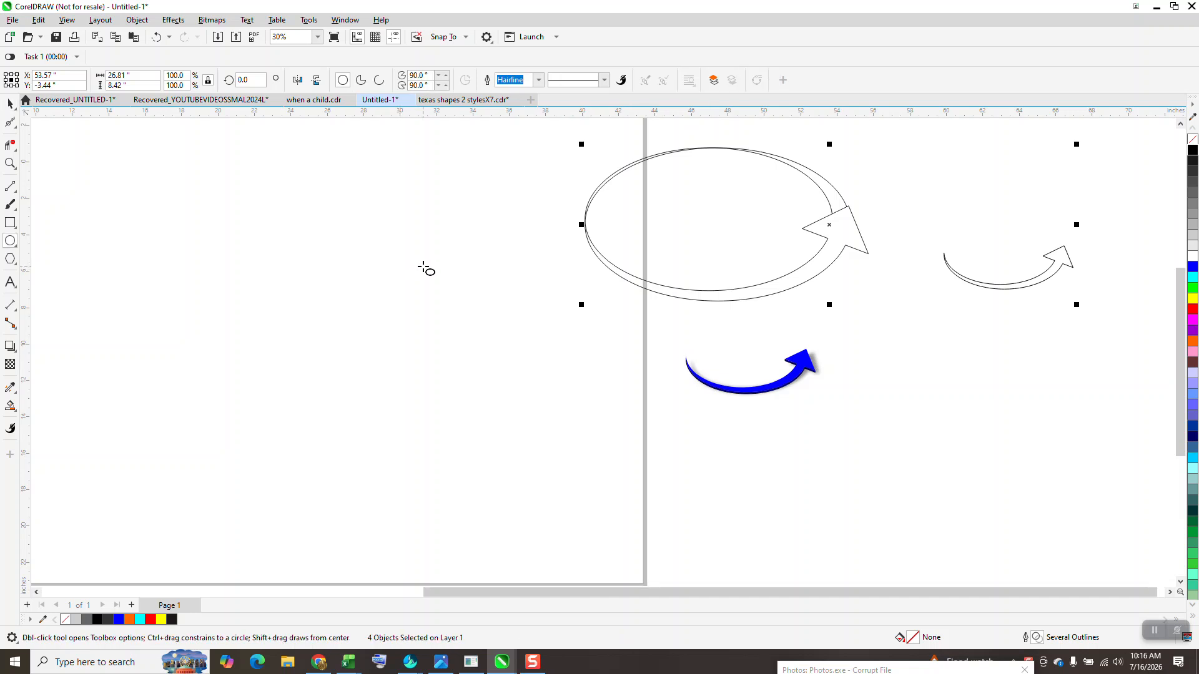
drag(423, 268, 182, 394)
click(9, 105)
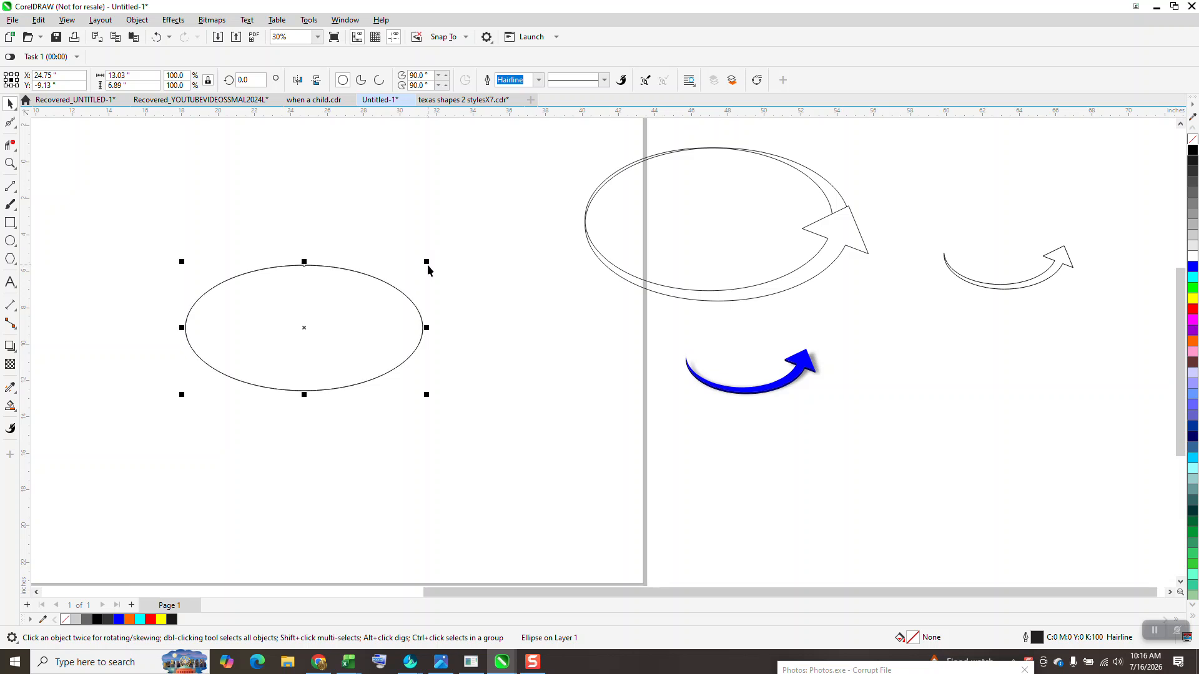
Create a copy of the ellipse scaled to about 92% from its lower-left corner, and align both ellipses by their top edges.
drag(427, 263, 418, 278)
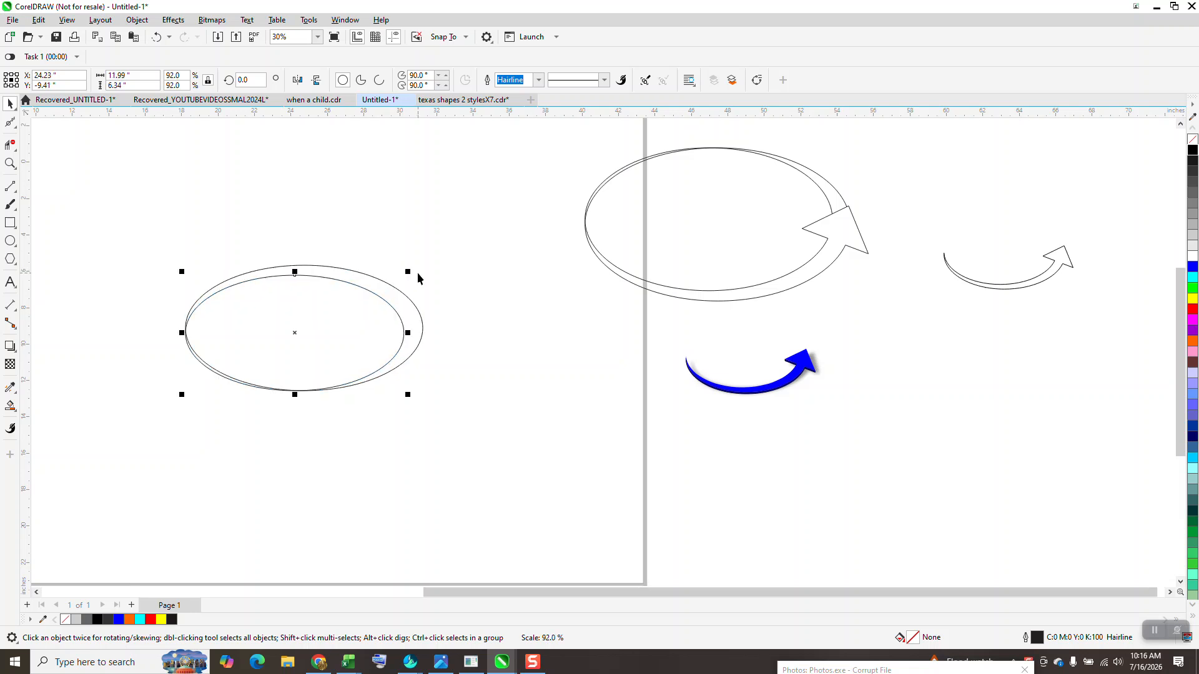
drag(147, 225, 589, 460)
key(t)
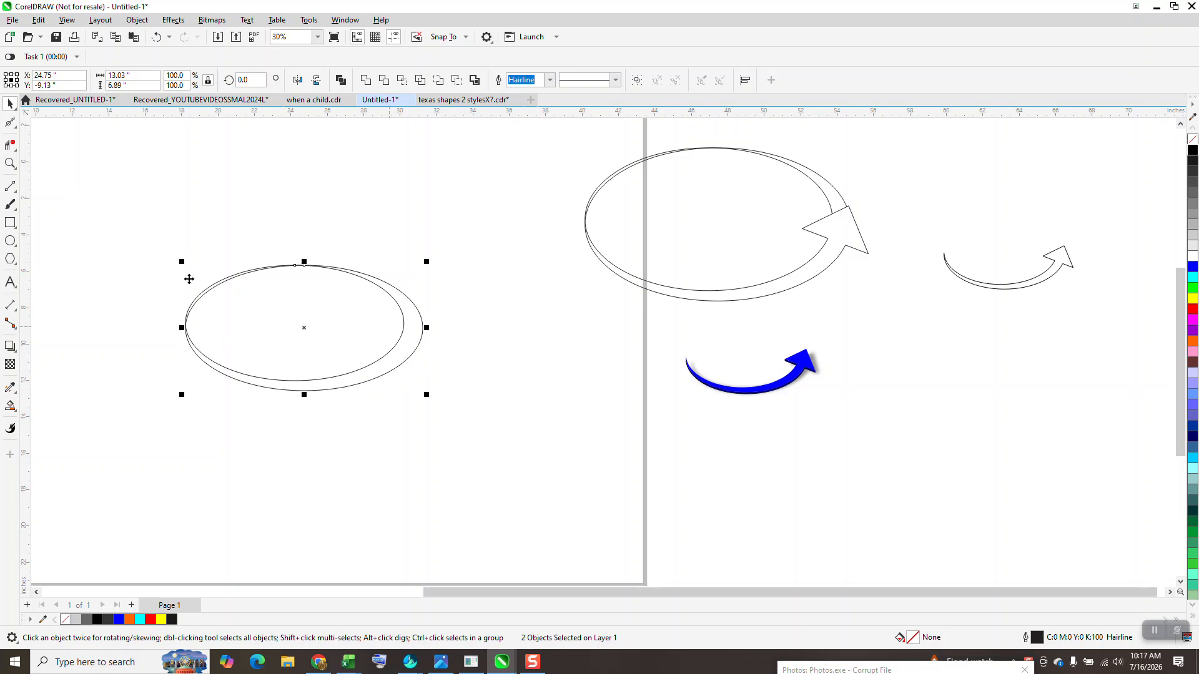
Draw a three-sided polygon about 3.86 by 2.47 inches above the ellipses.
click(17, 267)
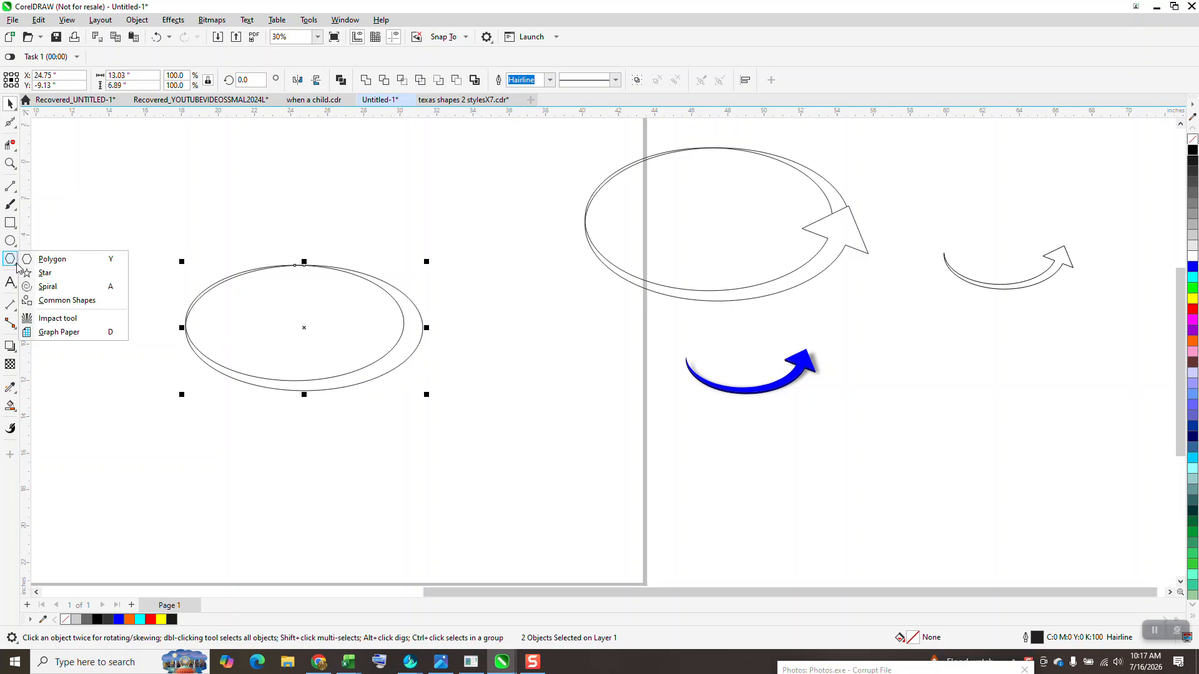
click(53, 259)
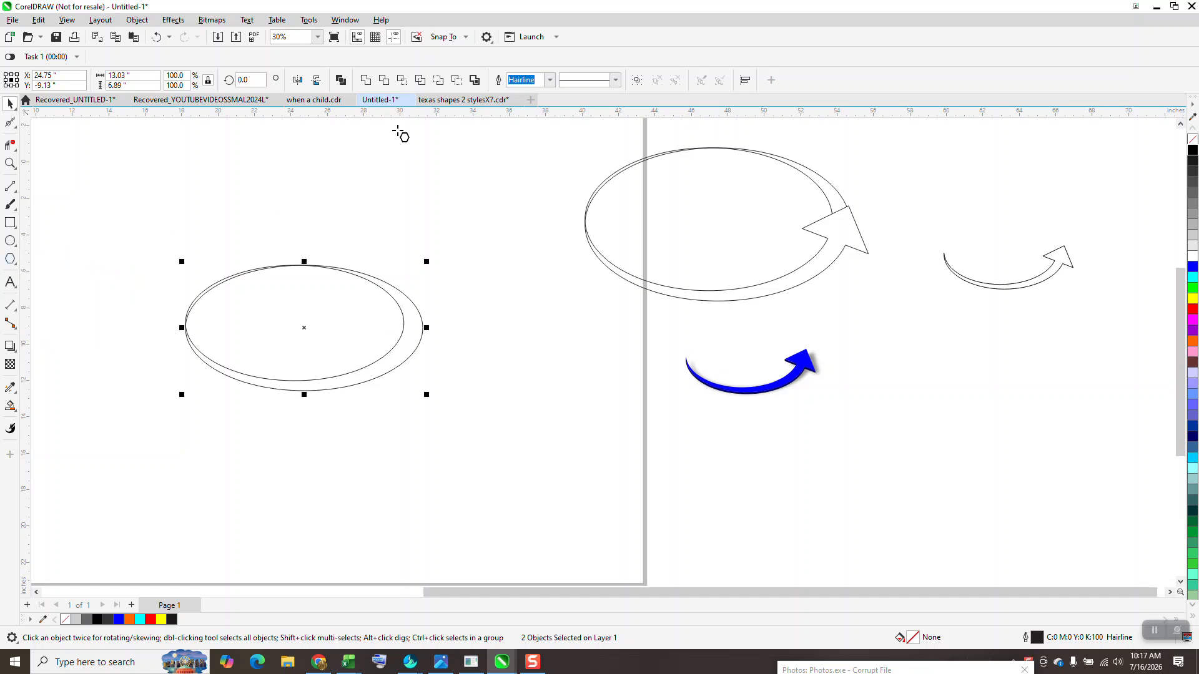
drag(440, 161, 363, 209)
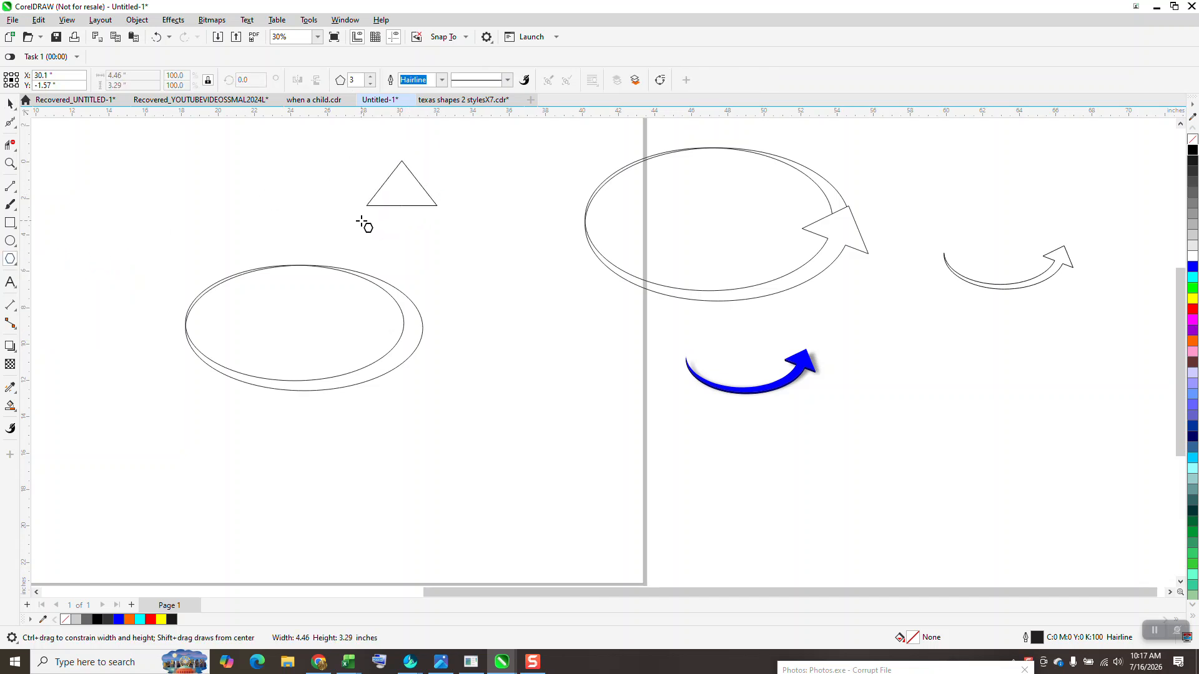
click(10, 104)
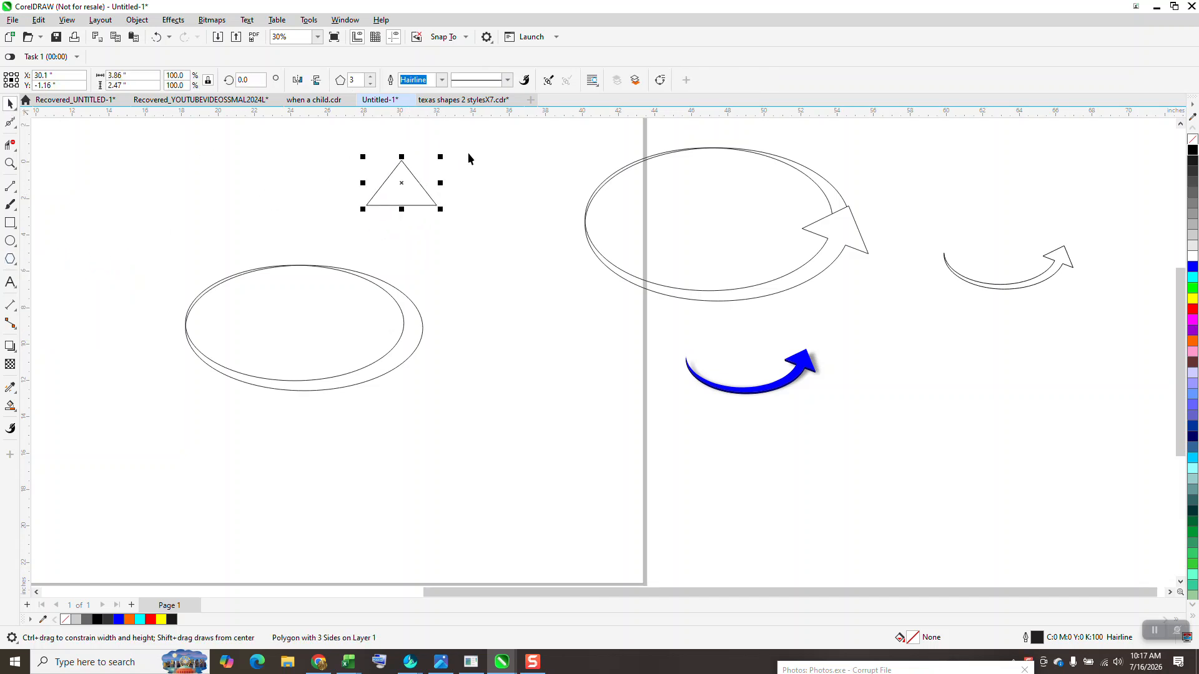
Flatten the triangle to about 4.53 by 1.47 inches and place it over the right-hand ends of the two ellipses.
drag(441, 183, 425, 201)
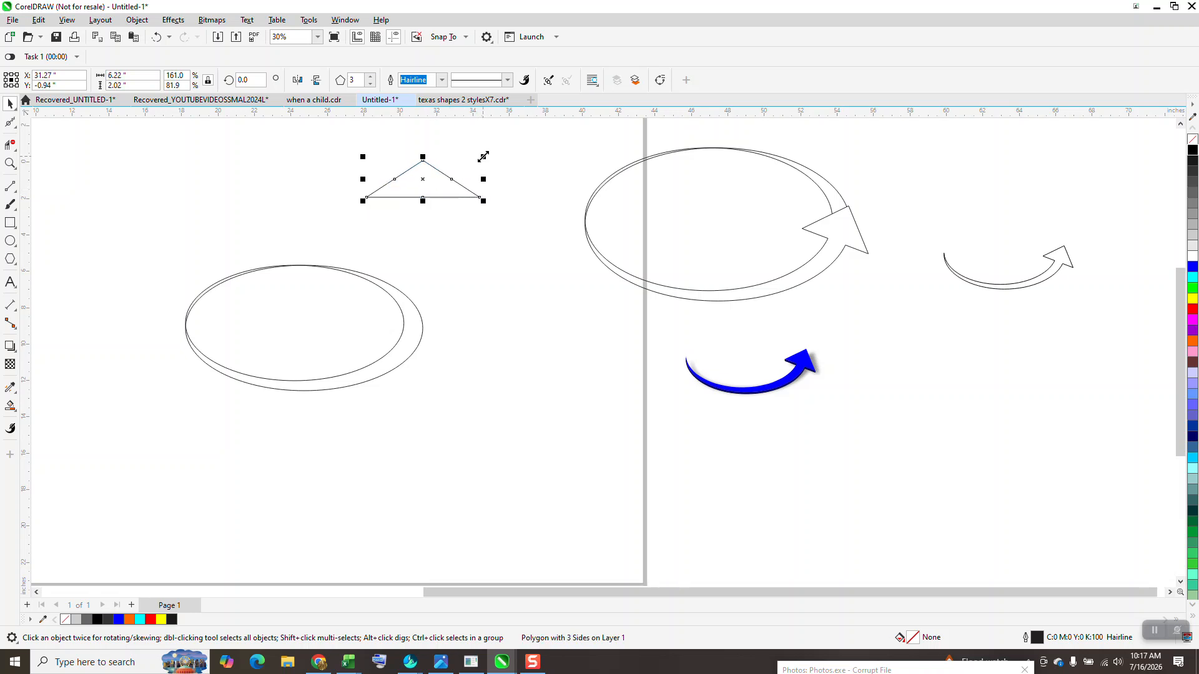
drag(483, 157, 408, 344)
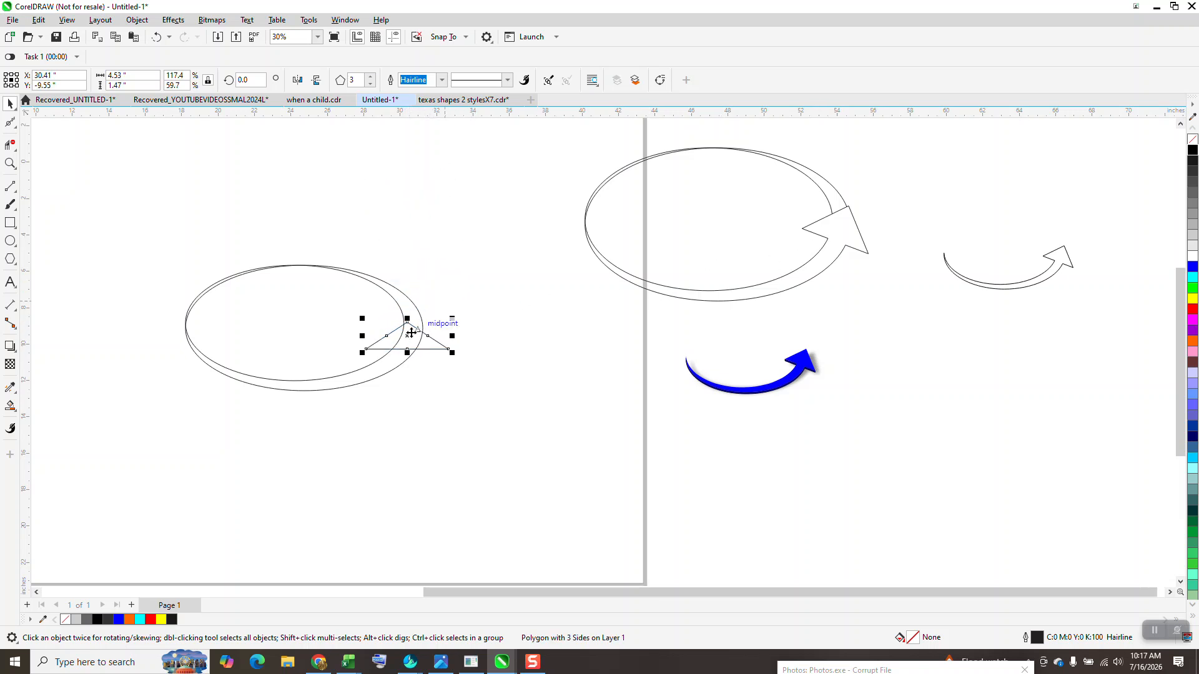
Rotate the triangle to about 330 degrees so it follows the curve of the ellipses.
click(11, 164)
drag(342, 279, 588, 445)
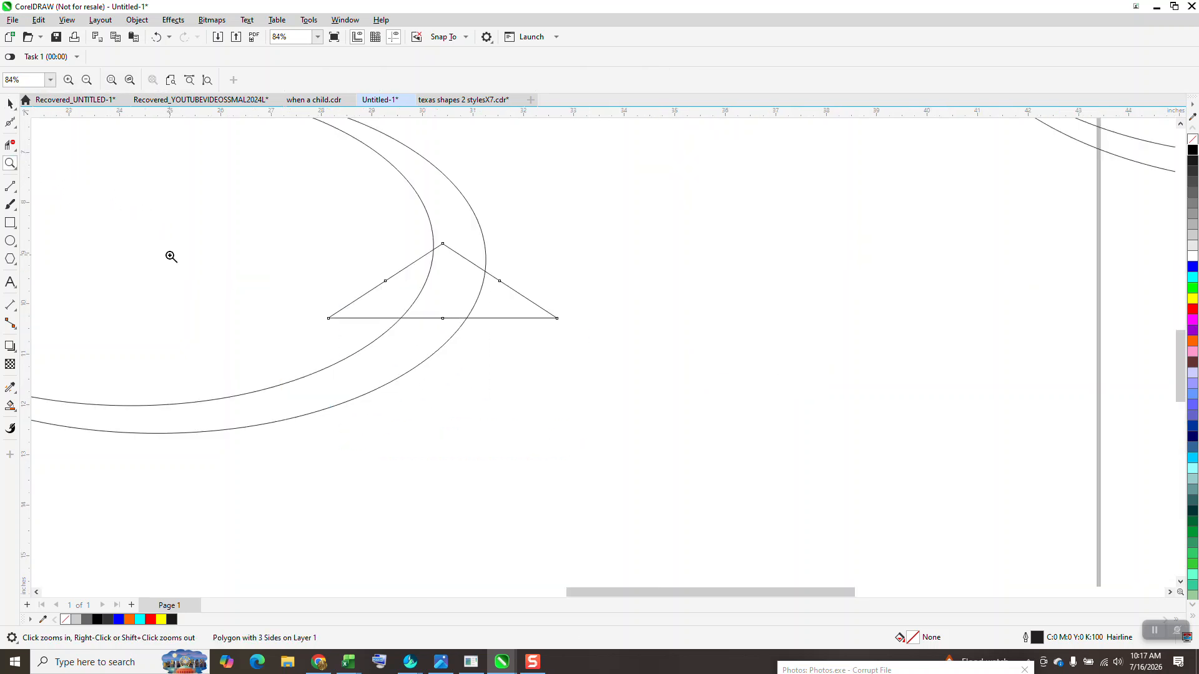
click(10, 103)
click(438, 279)
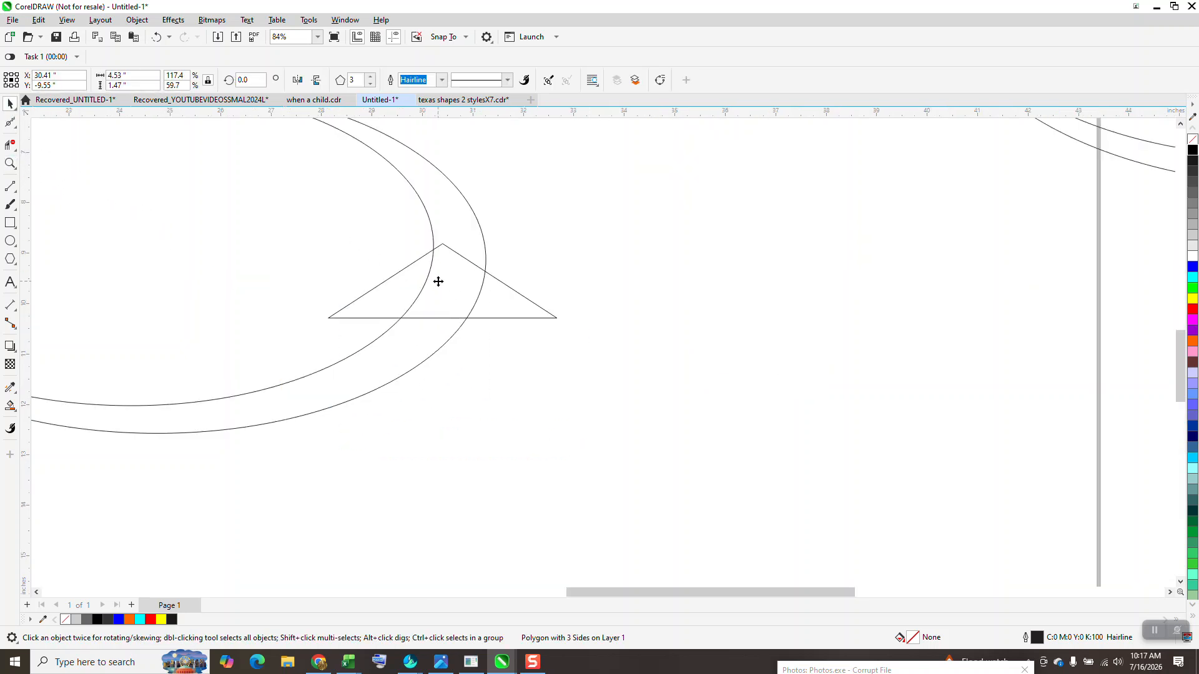
drag(566, 239, 593, 310)
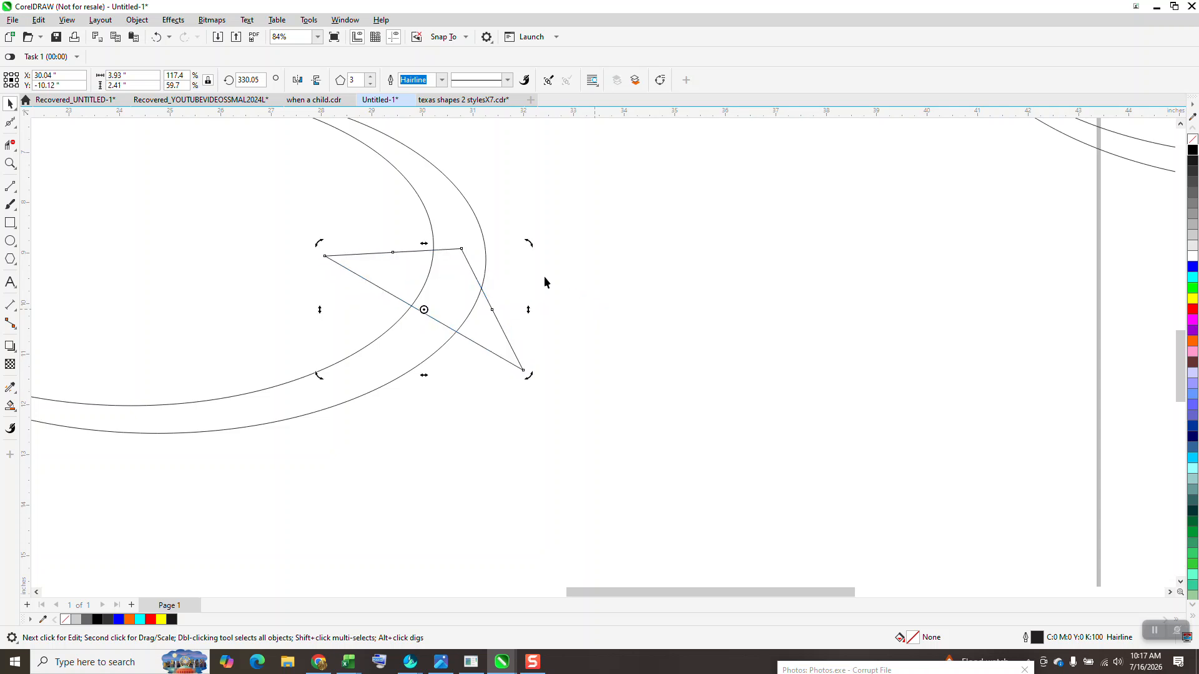
Shift the rotated triangle slightly toward the outer ellipse and add extra nodes along its sides.
click(507, 299)
drag(491, 313, 514, 304)
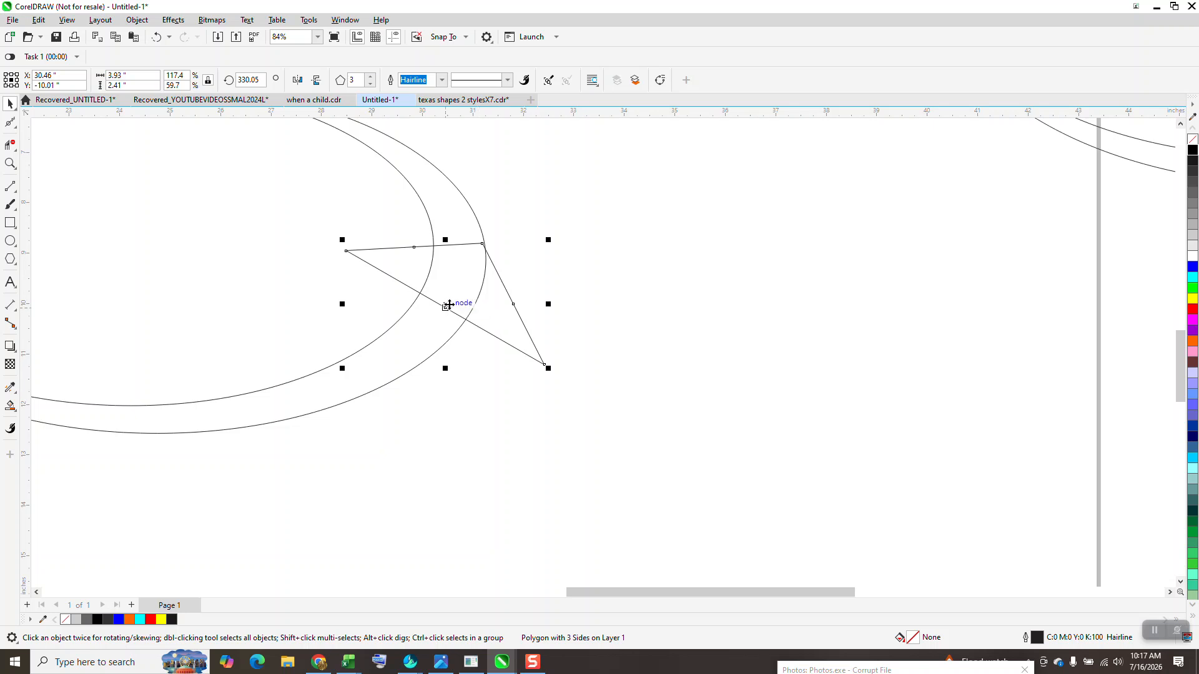
click(17, 132)
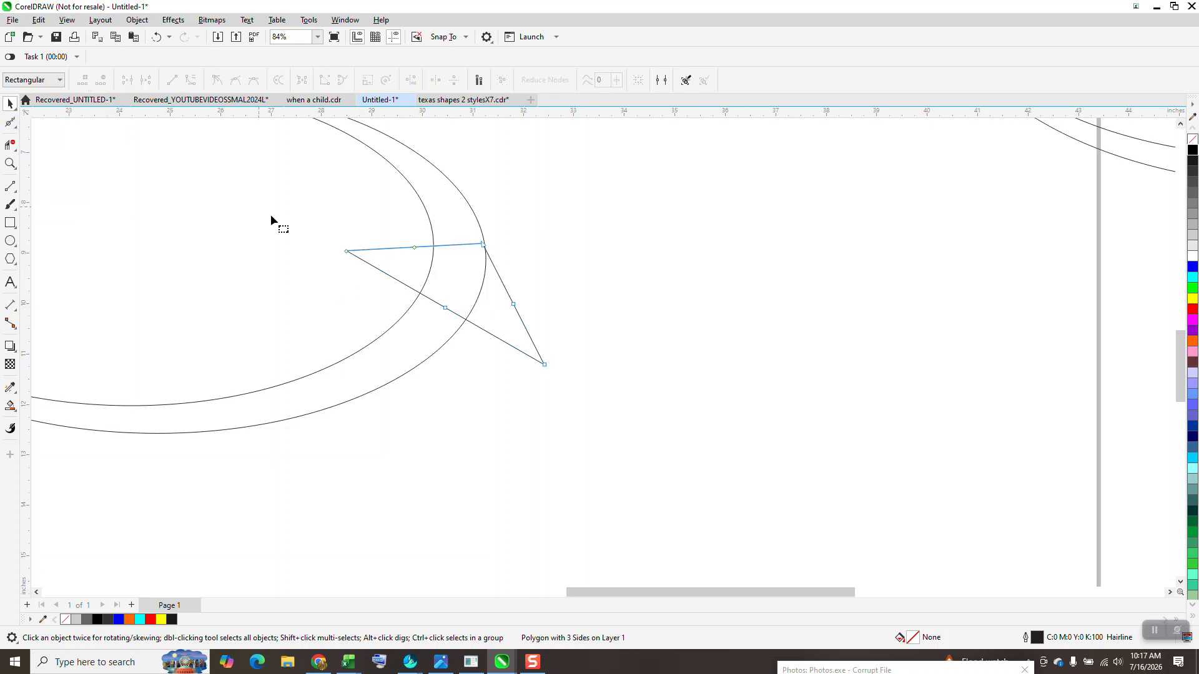
click(41, 122)
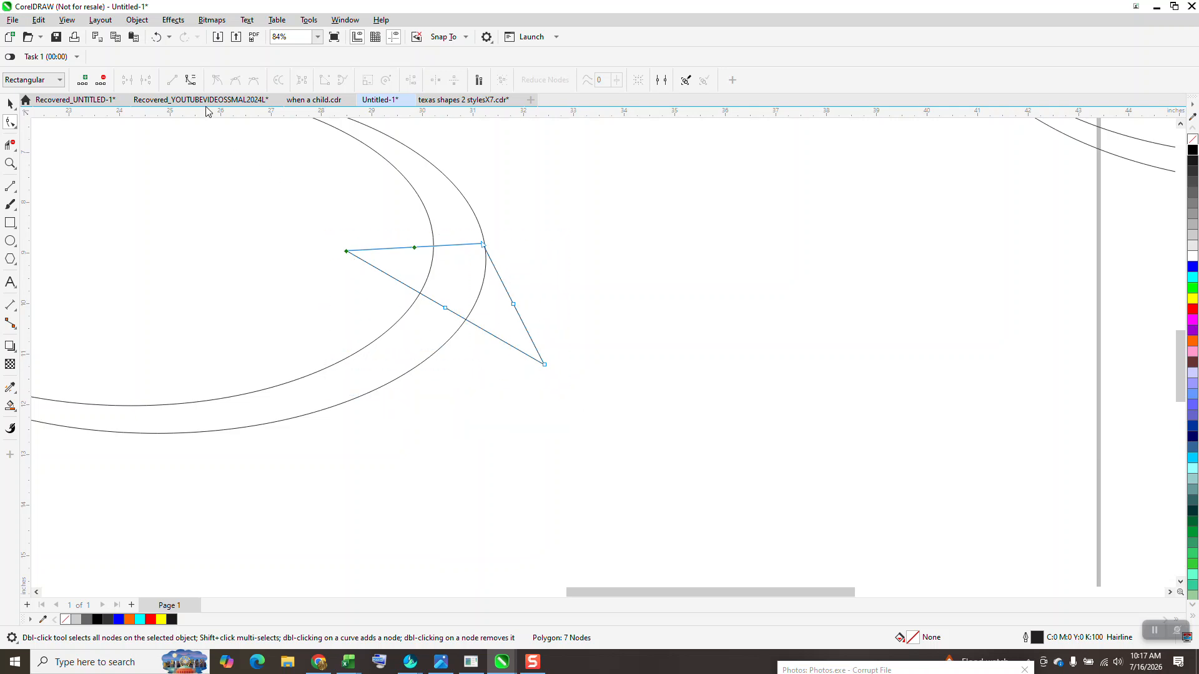
click(86, 81)
click(351, 268)
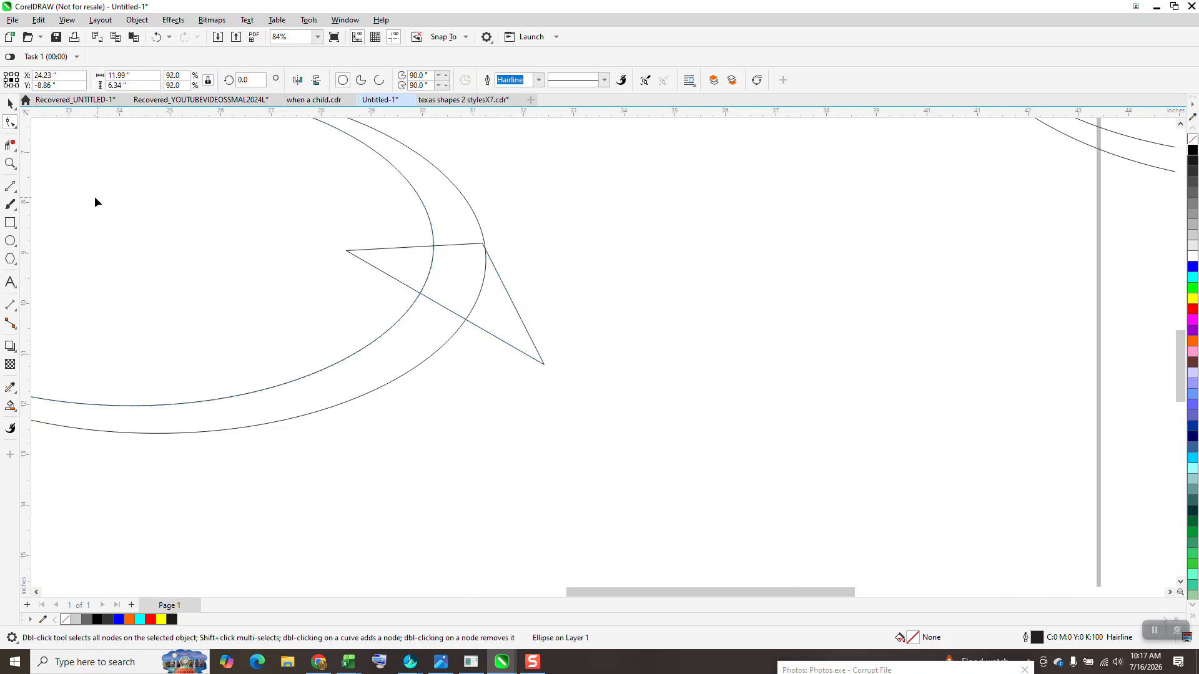
click(349, 254)
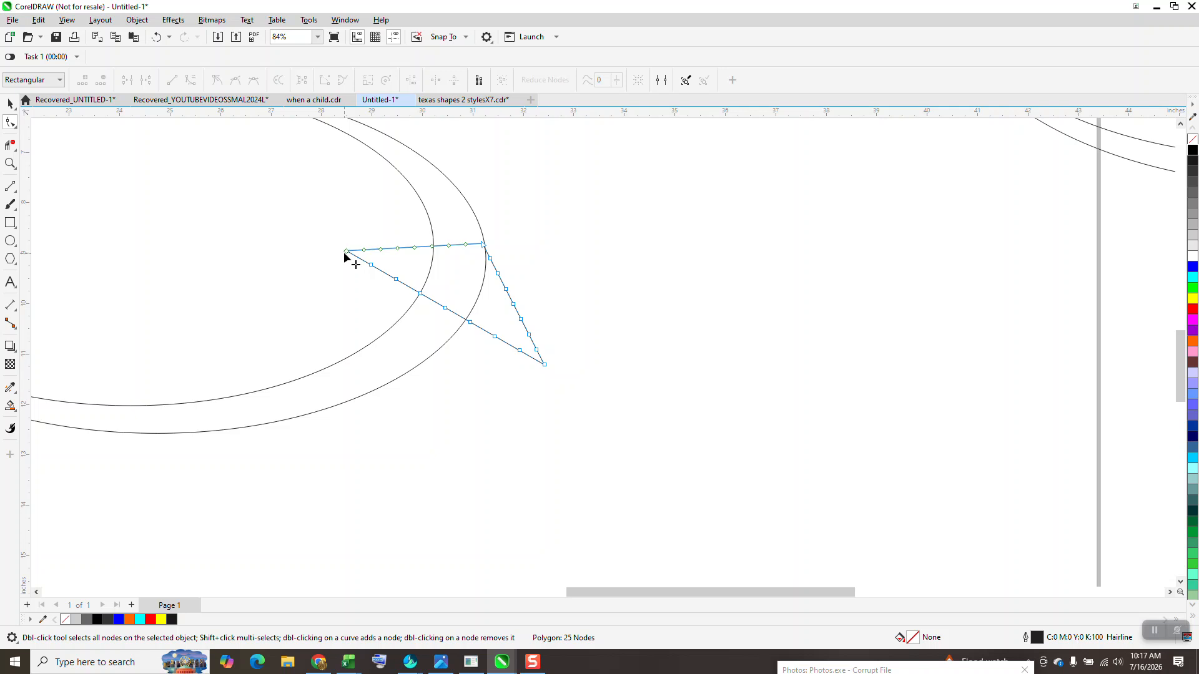
Undo a trial move of the triangle's inner tip node and convert the polygon to curves.
drag(347, 252, 324, 272)
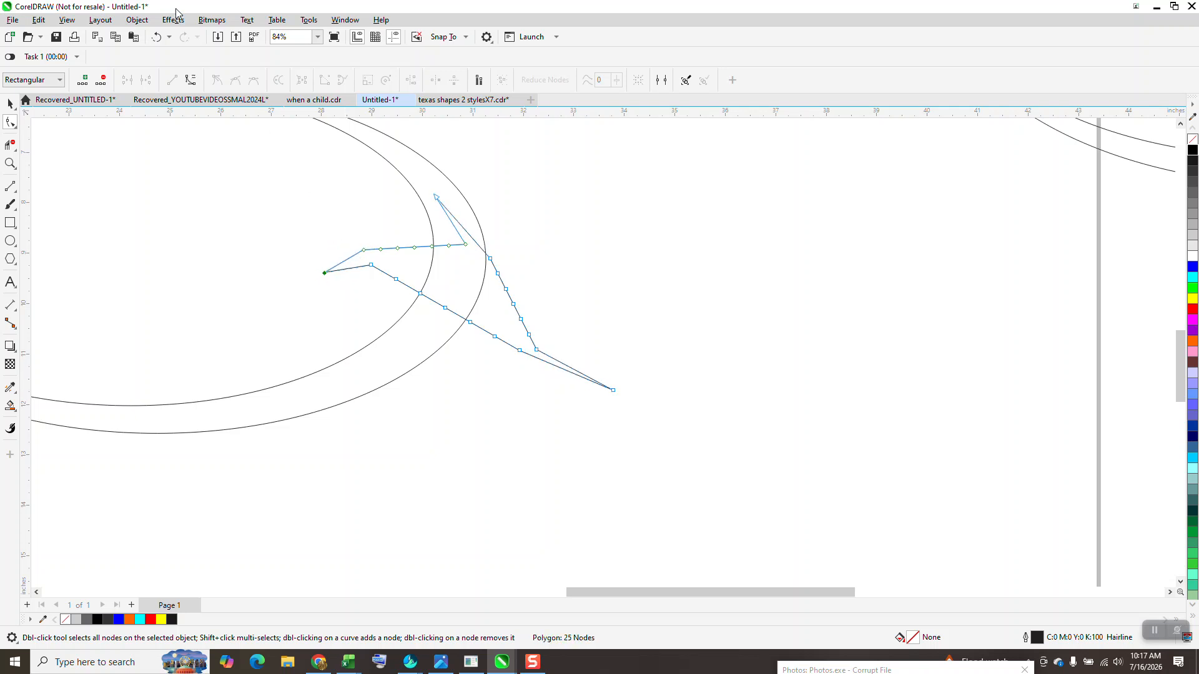
click(157, 37)
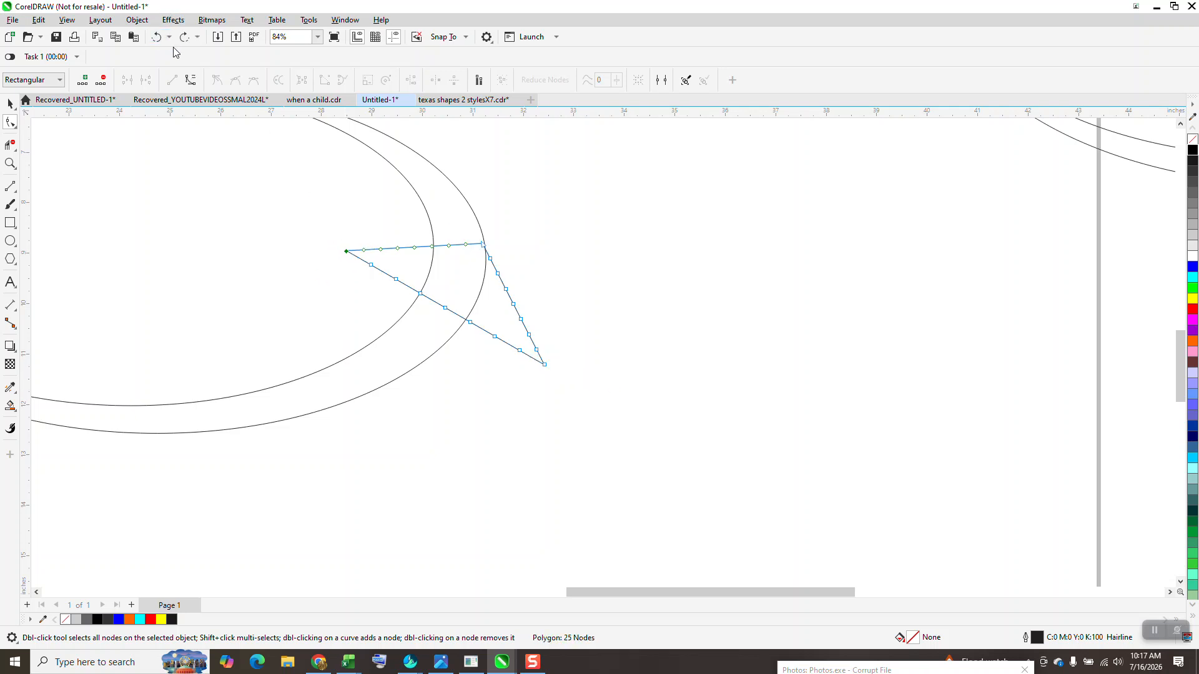
click(136, 20)
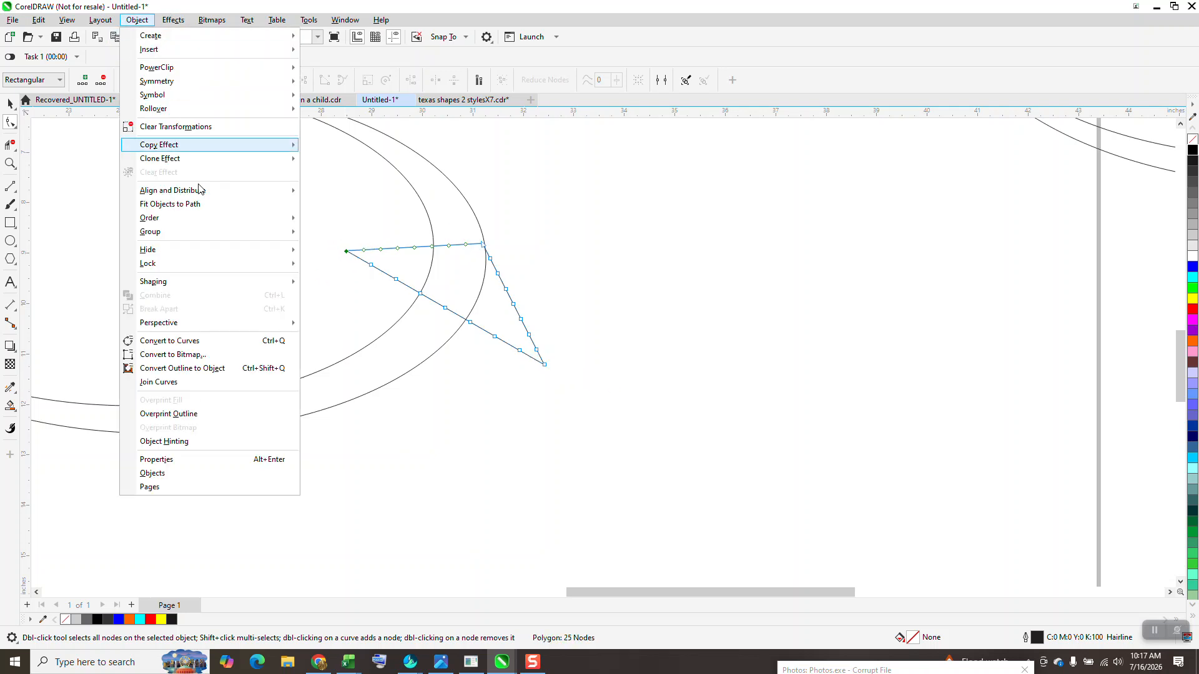
click(201, 343)
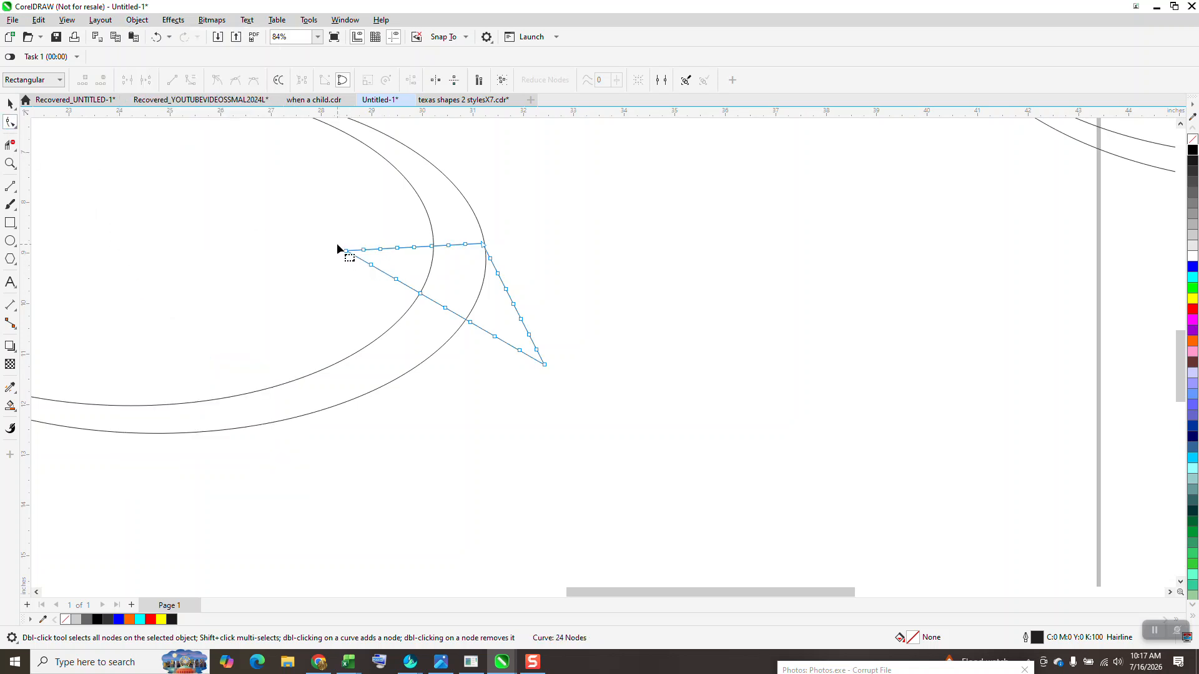
Try to extend the triangle's inner tip outward, straighten the lower segment beside it and delete surplus nodes along both edges.
drag(350, 259, 317, 267)
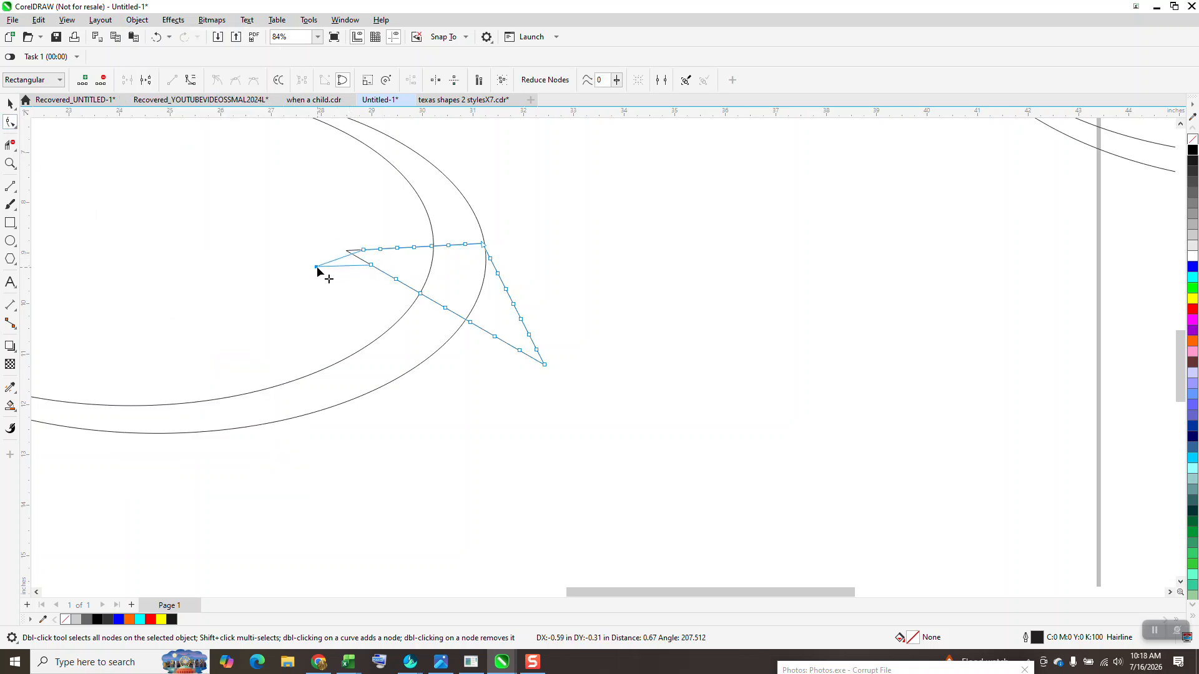
drag(387, 279, 409, 290)
key(Delete)
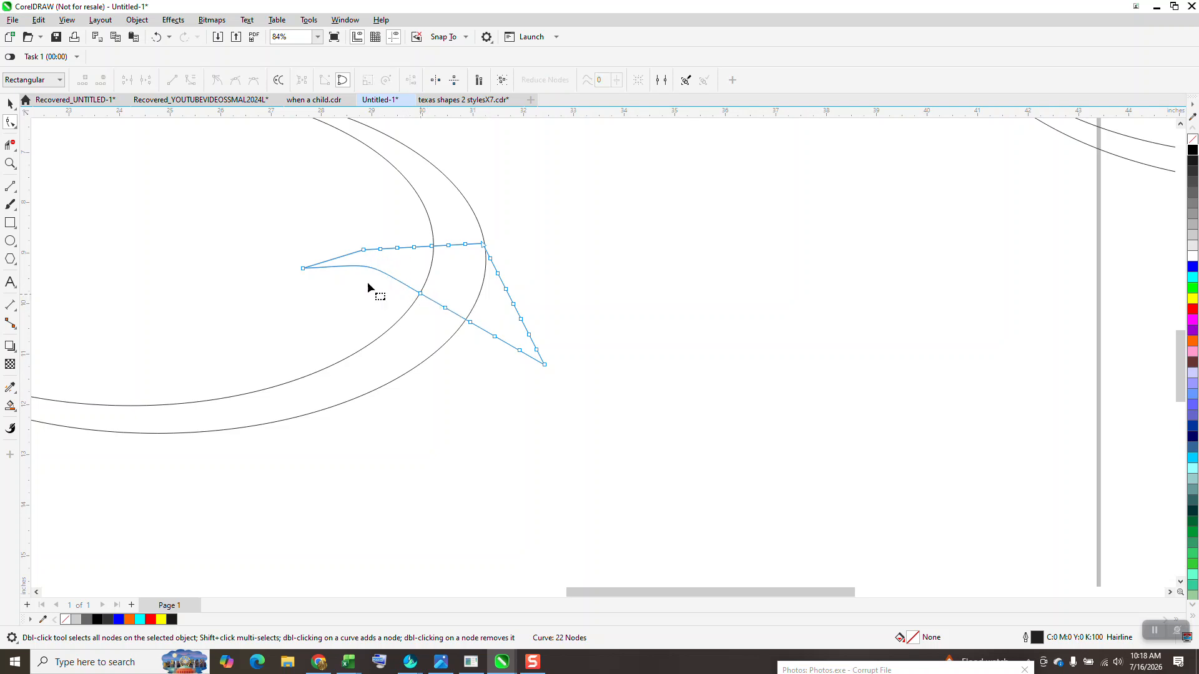
drag(417, 304, 422, 302)
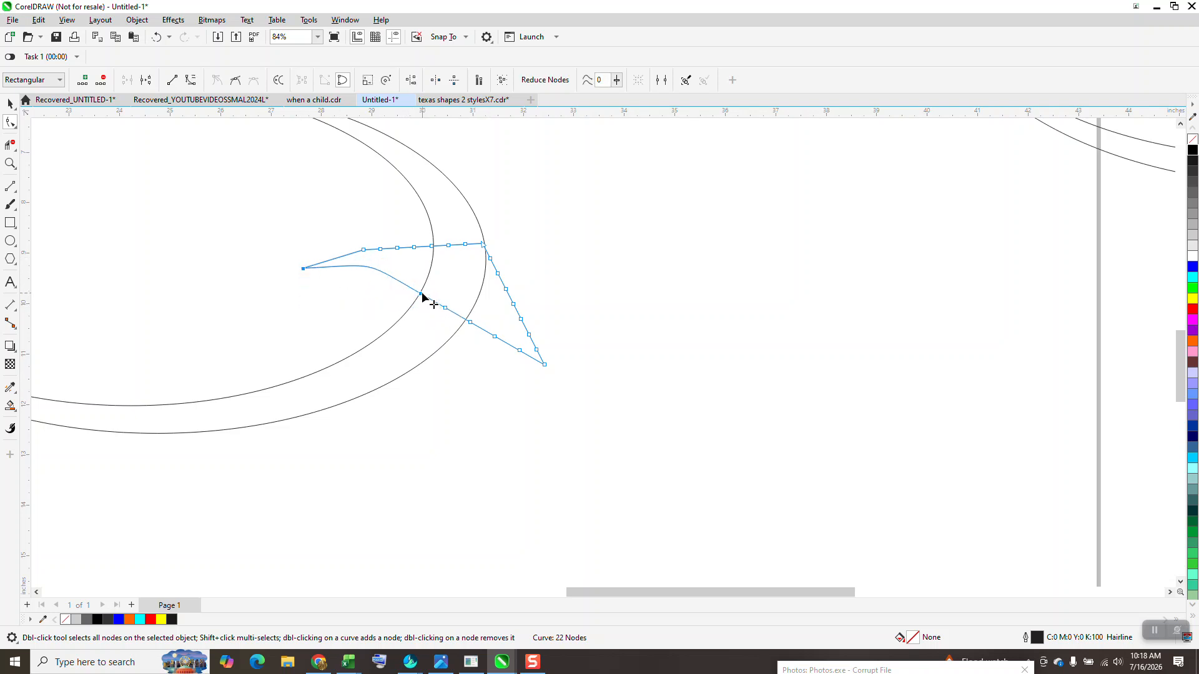
right_click(422, 295)
click(477, 364)
drag(454, 265, 466, 268)
key(Delete)
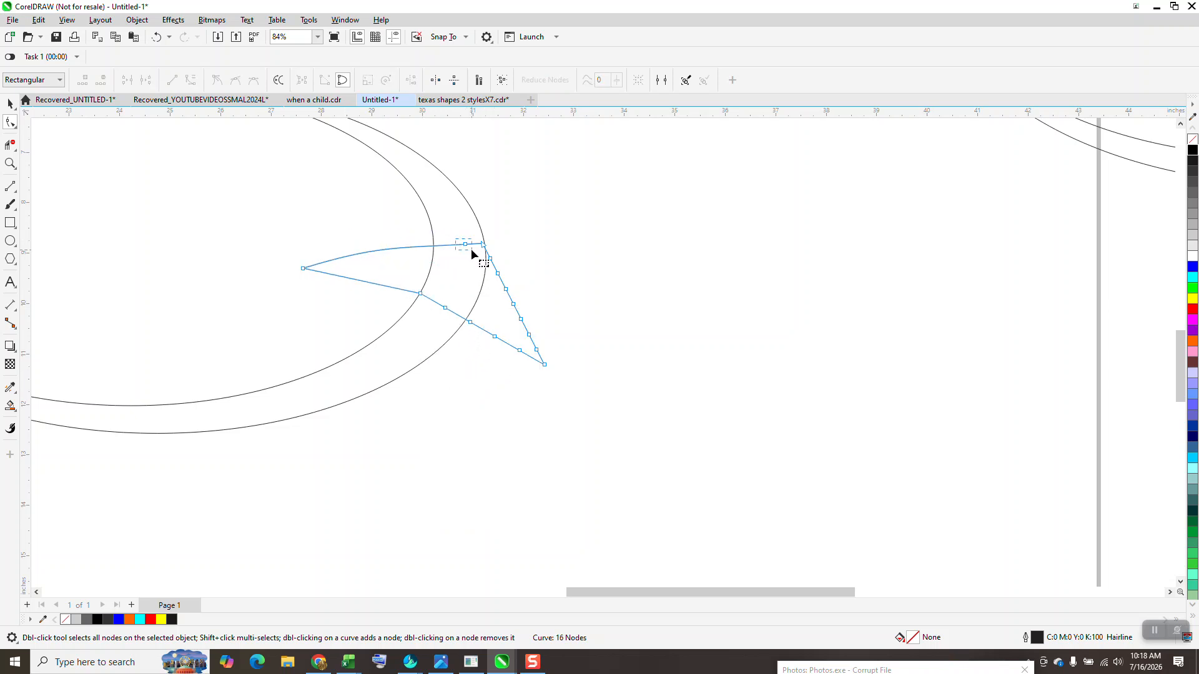
Undo the node edits, the curve conversion, the added nodes and the last move of the rotated triangle.
click(158, 38)
click(157, 37)
click(157, 38)
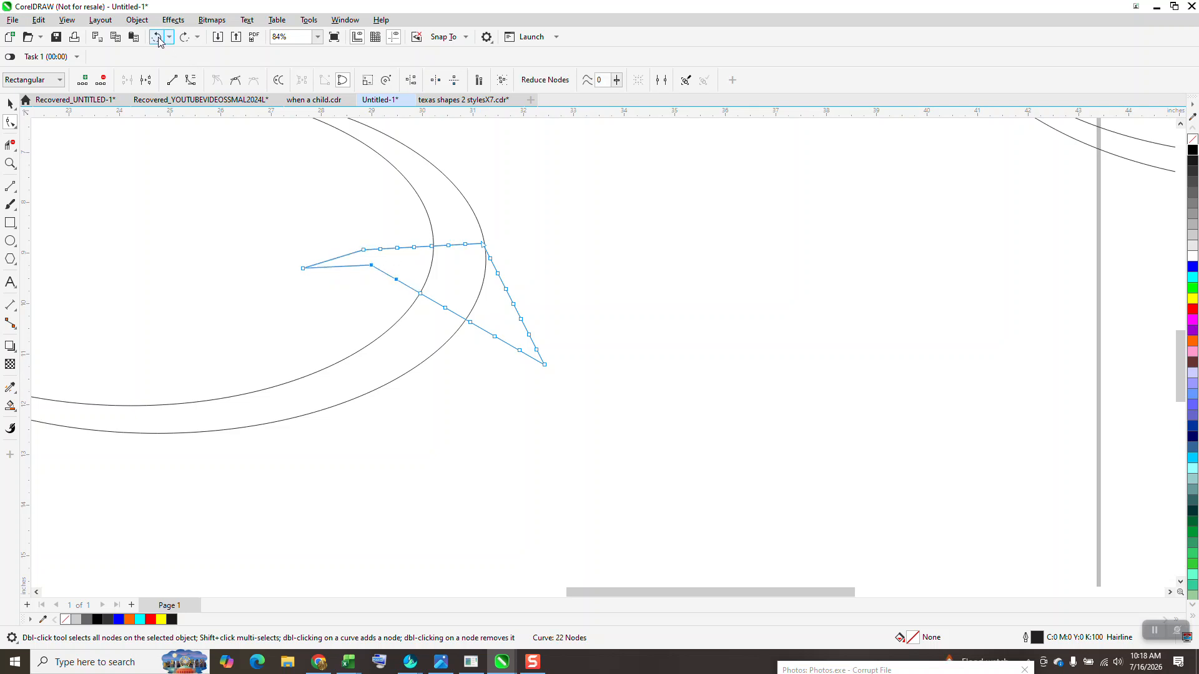
click(157, 37)
click(158, 37)
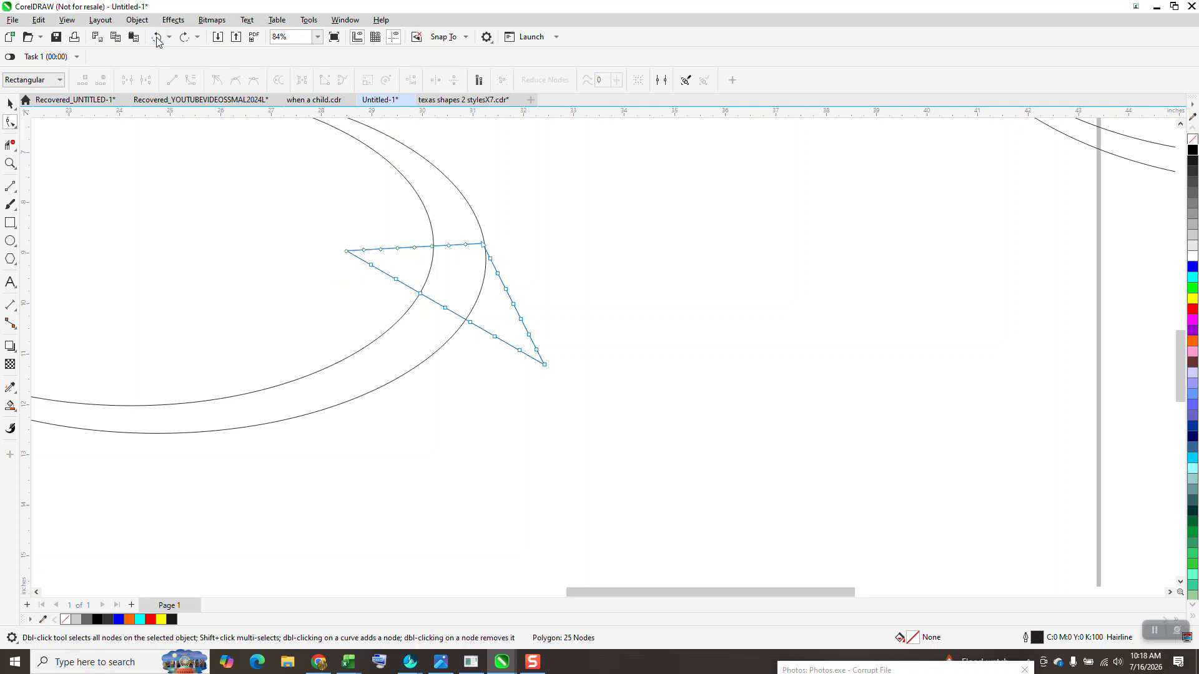
click(158, 38)
click(158, 39)
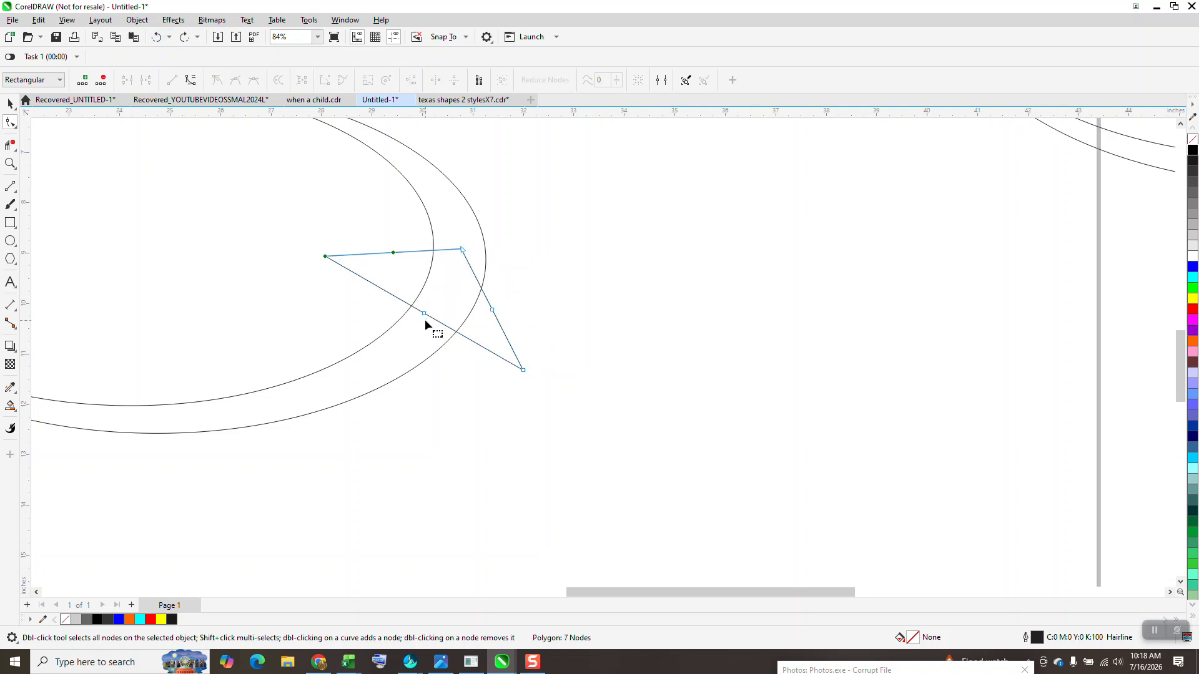
Resize the rotated triangle proportionally to about 3.46 by 2.12 inches and reposition it across the right-hand ends of both ellipses.
click(10, 103)
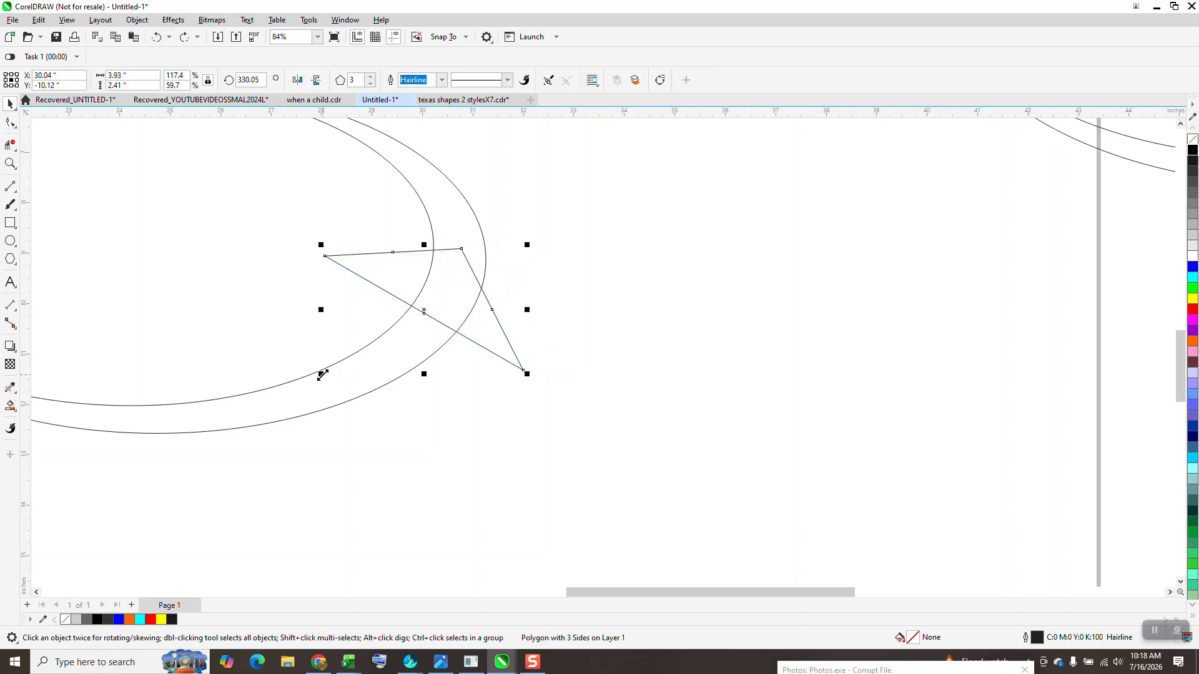
drag(323, 375, 291, 421)
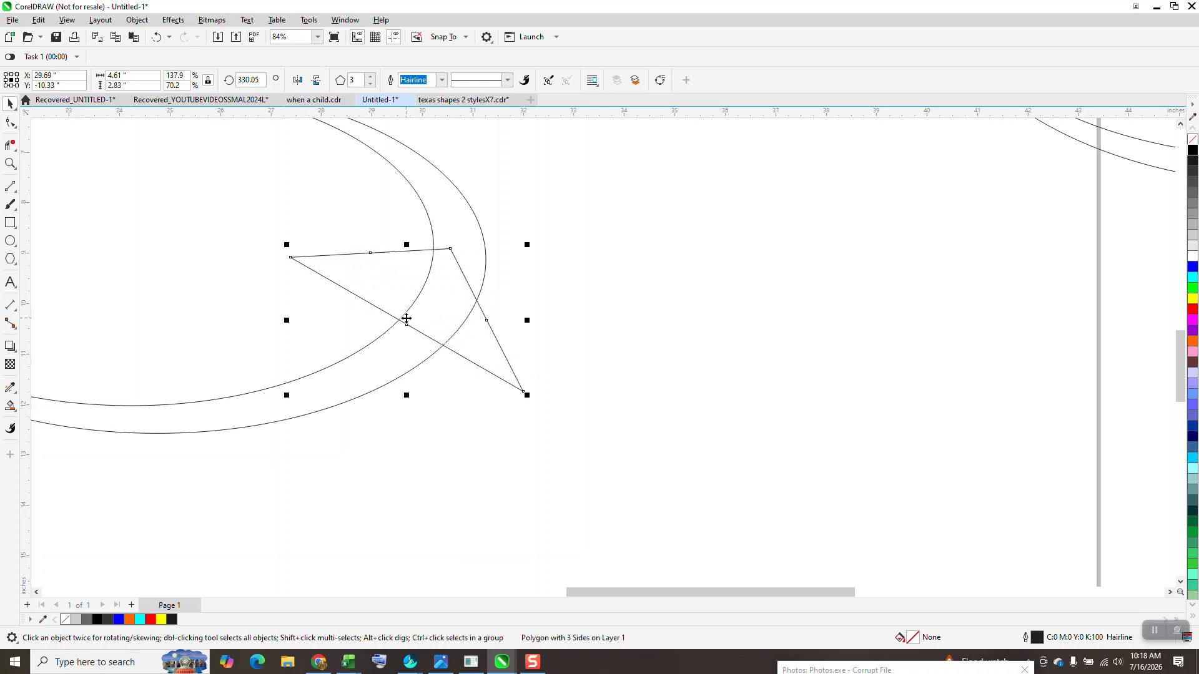
drag(407, 319, 423, 319)
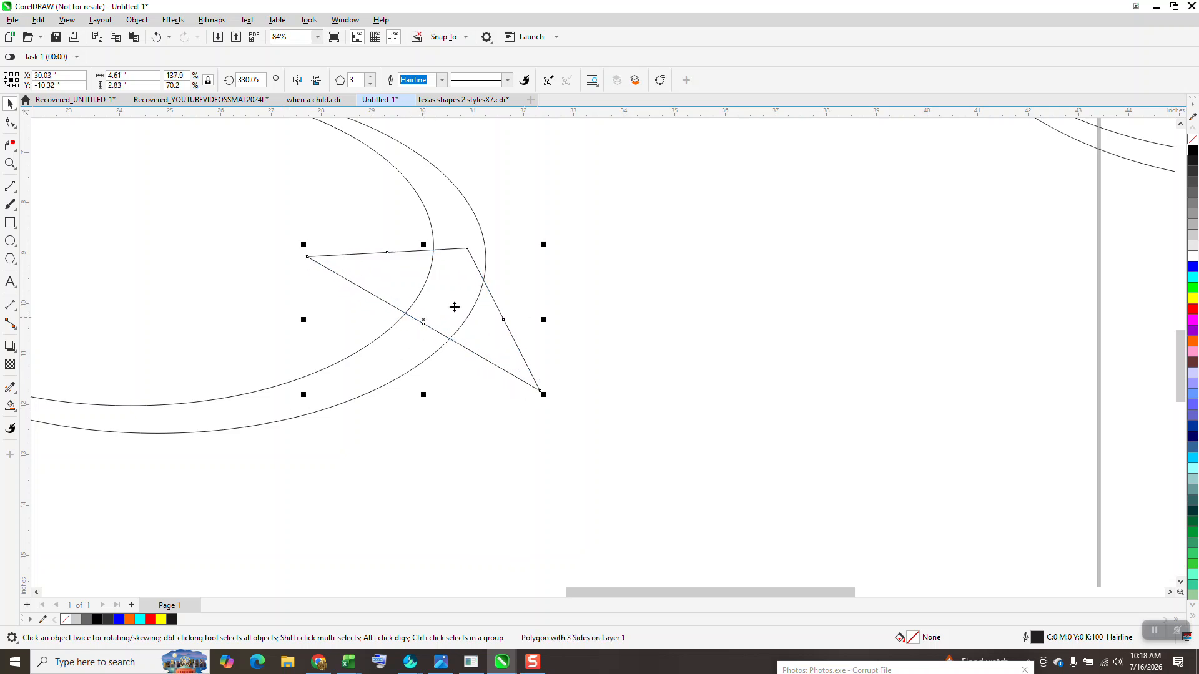
scroll(541, 285, down, 2)
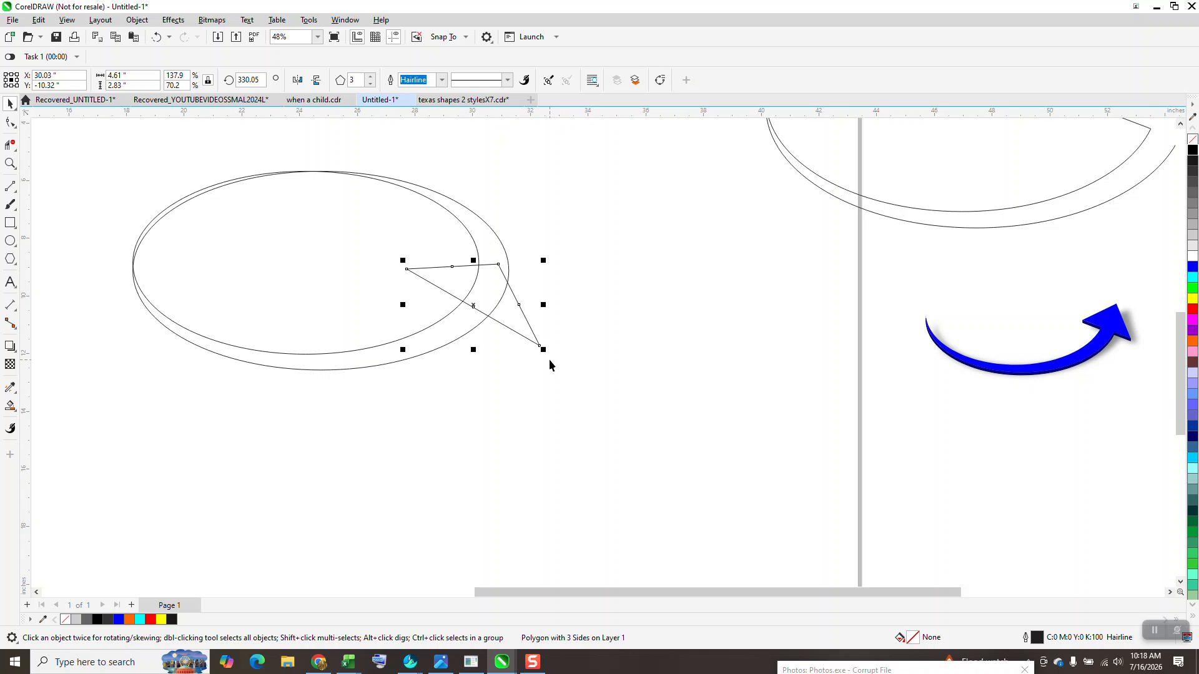
drag(543, 349, 481, 311)
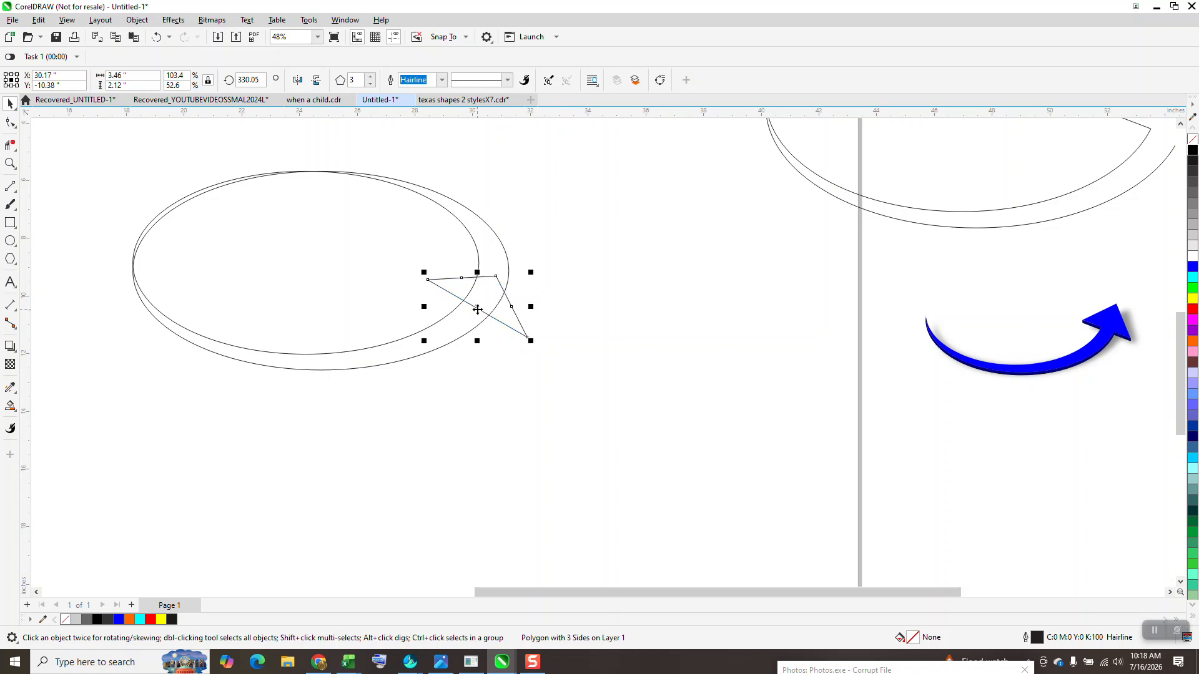
Trim away the triangle's lower edge between the two ellipses and the ellipse segments crossing the arrowhead.
click(10, 144)
click(477, 307)
click(473, 286)
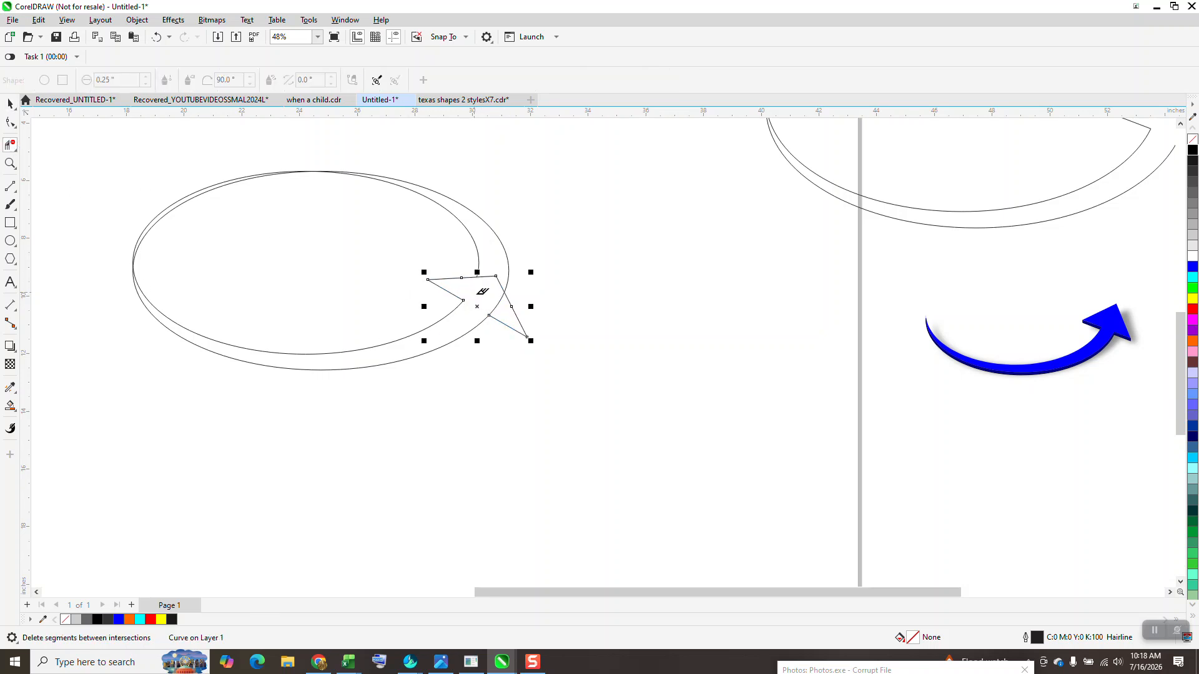
scroll(517, 322, down, 1)
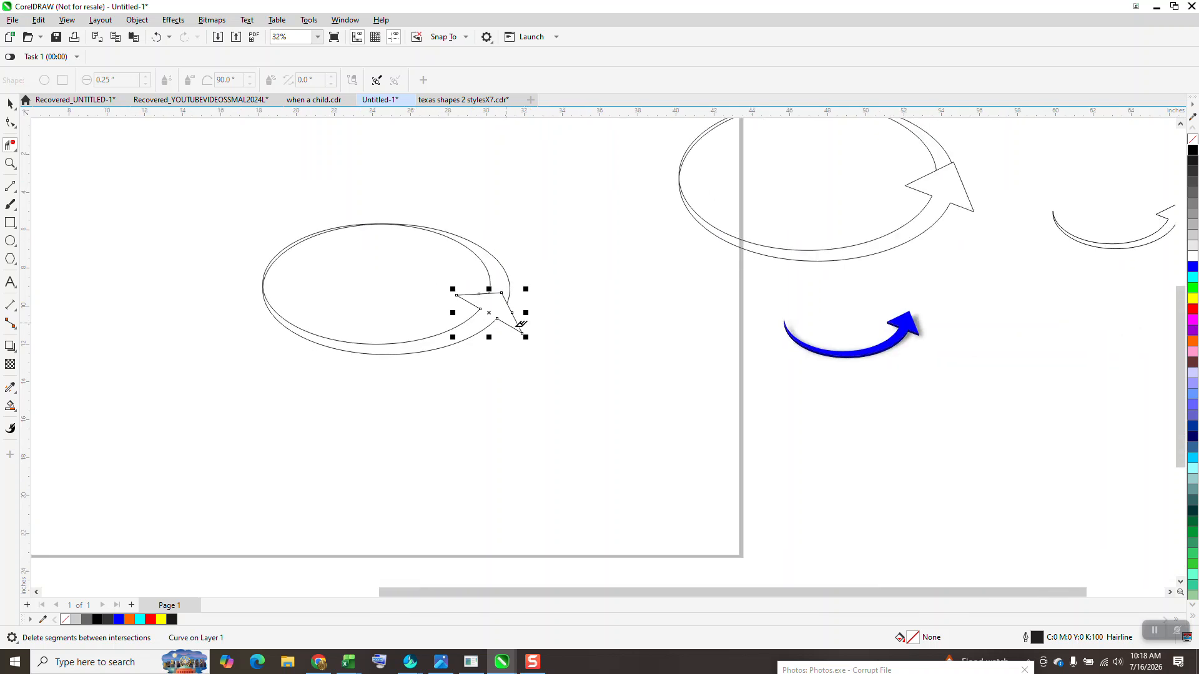
click(10, 104)
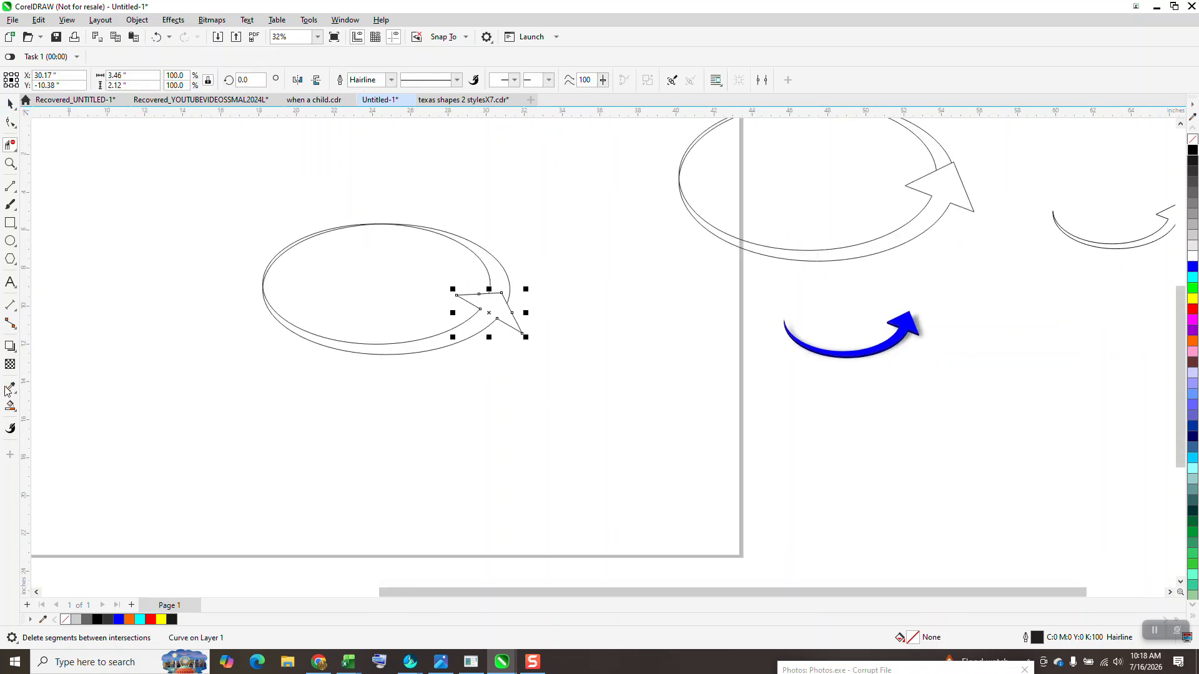
Smart-fill the enclosed swoosh arrow region with blue and move the new shape straight down below the ellipses.
click(10, 406)
click(445, 340)
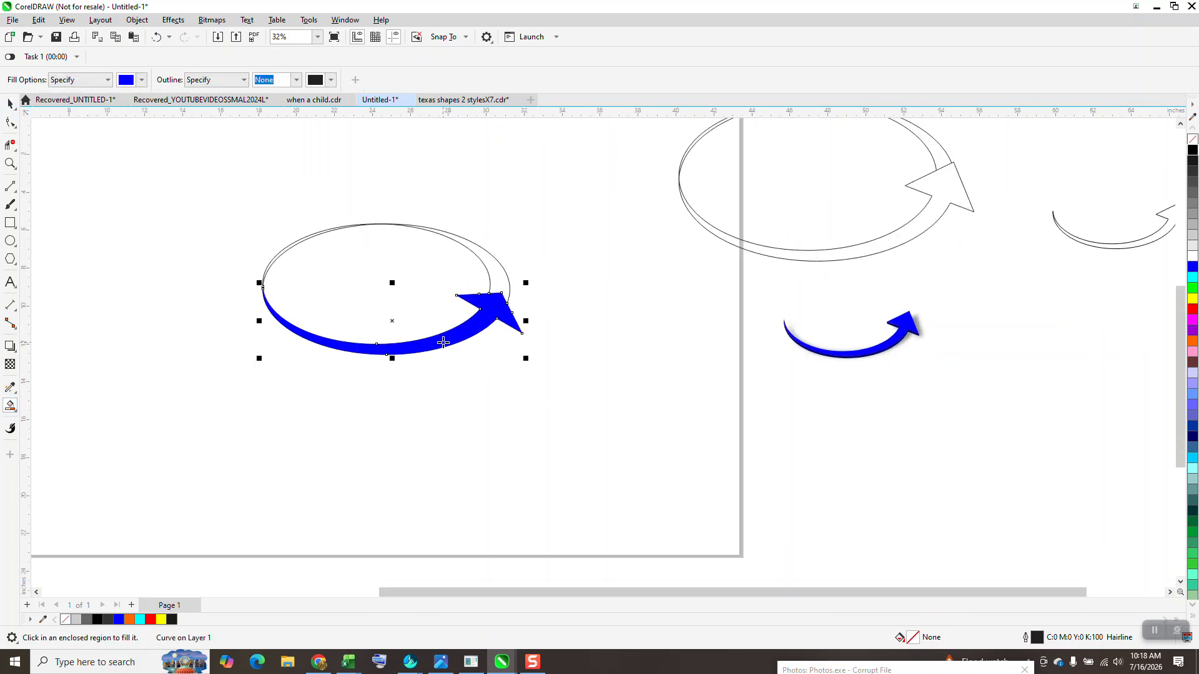
scroll(390, 319, down, 1)
key(Down)
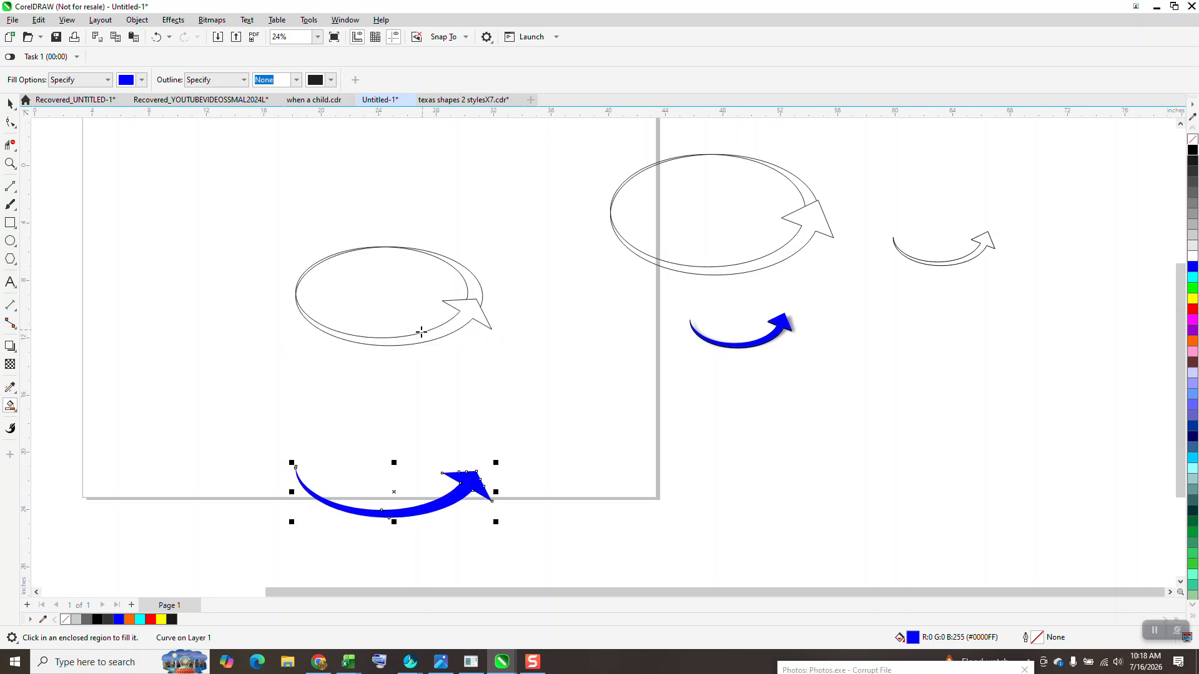
Give the new arrow no fill and a black outline, and place a duplicate about 0.28 inch directly below it.
click(1192, 139)
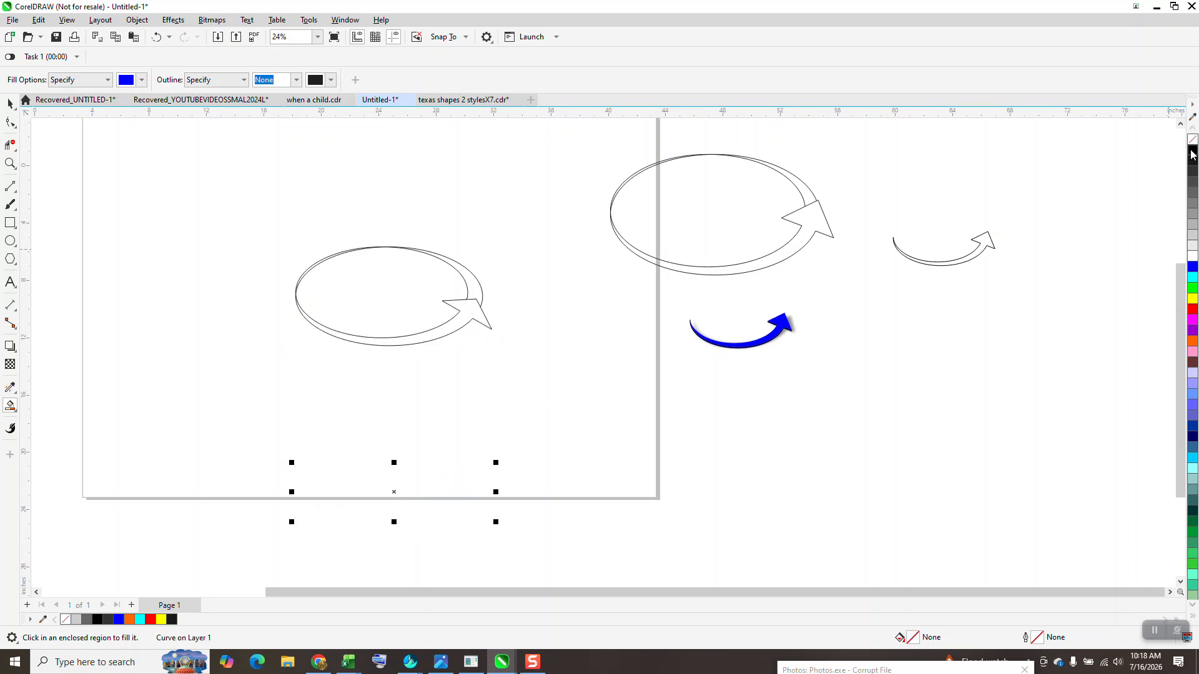
right_click(1192, 150)
click(10, 162)
drag(227, 401, 564, 557)
click(12, 105)
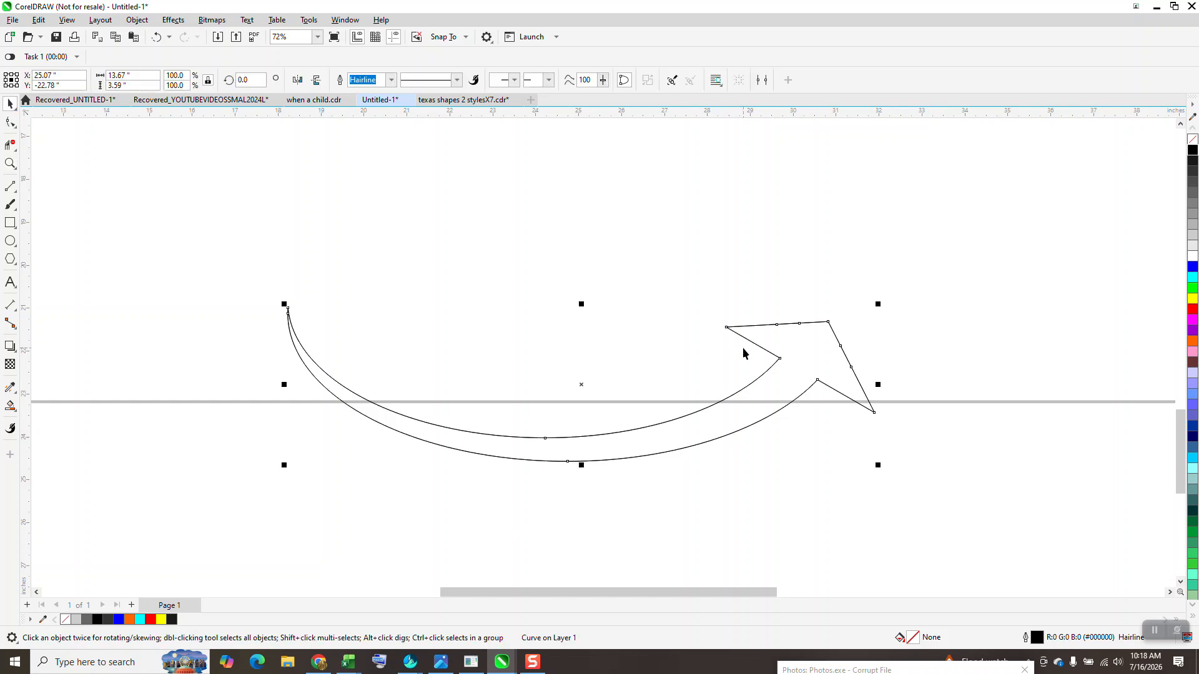
drag(580, 384, 581, 397)
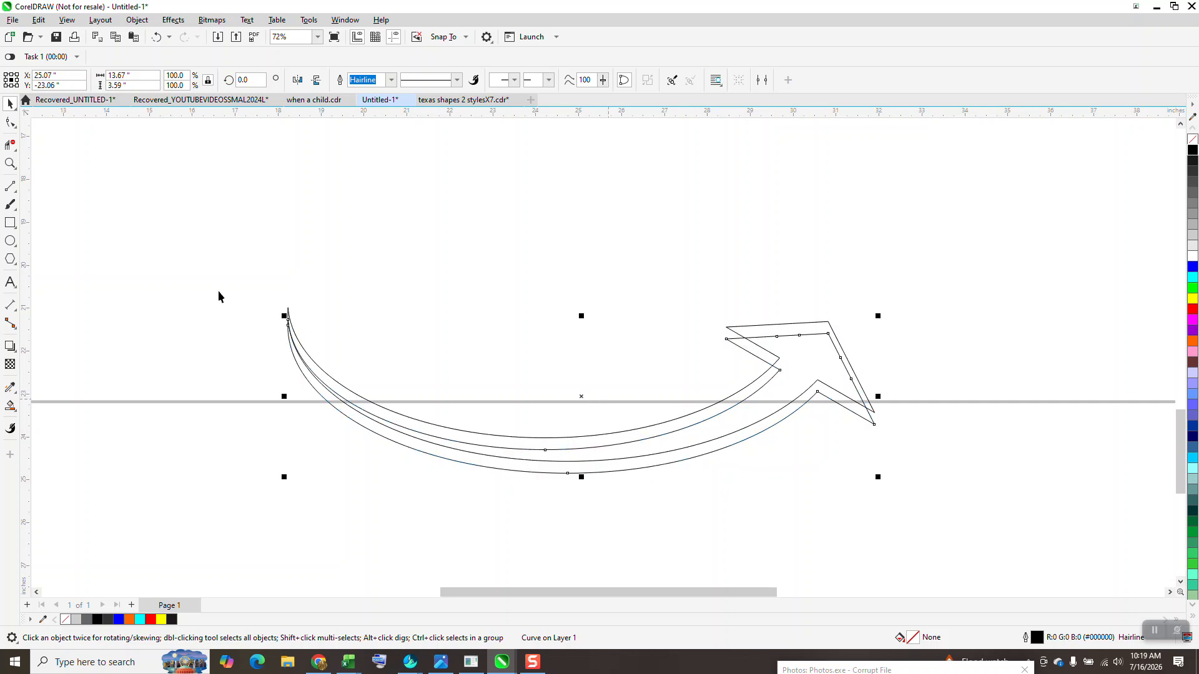
Draw 0.28-inch vertical lines joining the two arrows' matching corners at both barb tips and the outer notch of the arrowhead.
click(10, 164)
drag(700, 308, 933, 487)
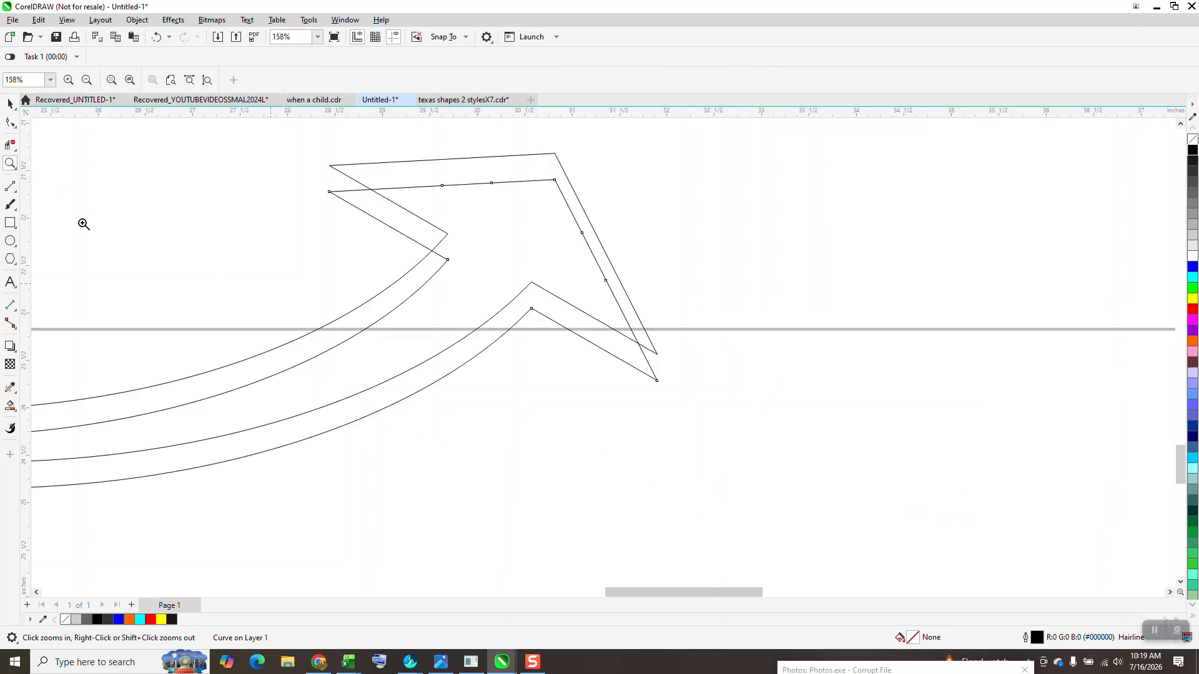
click(12, 188)
click(74, 203)
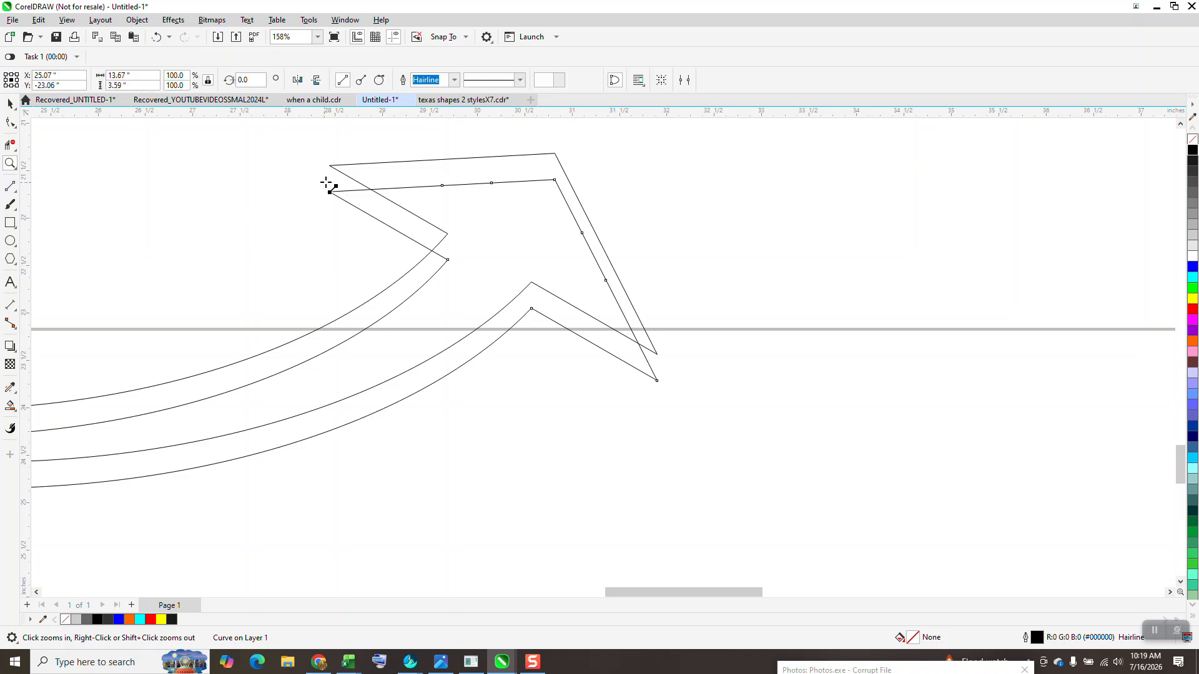
drag(329, 167, 329, 192)
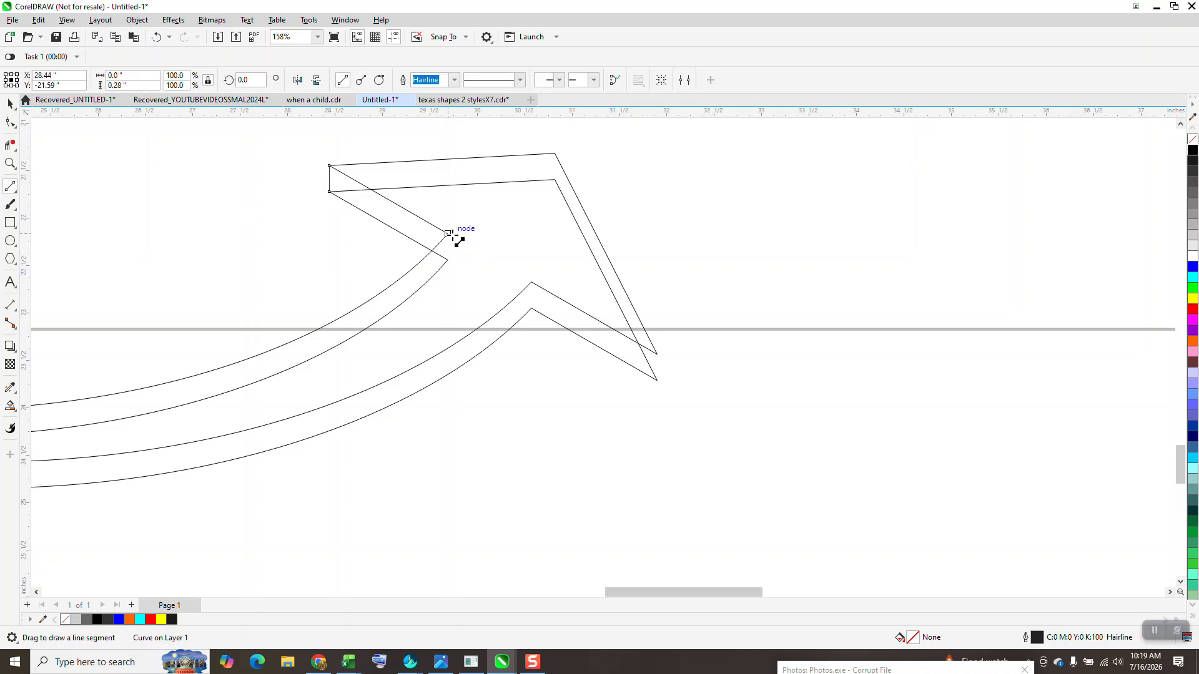
drag(531, 282, 531, 308)
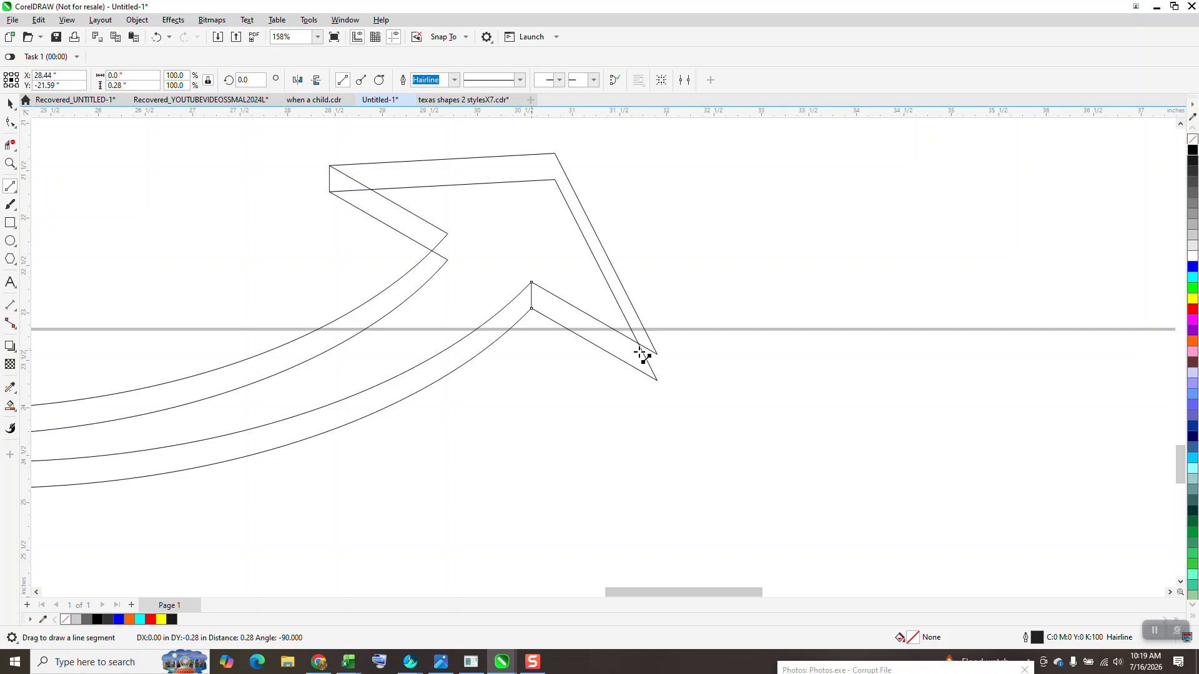
drag(657, 354, 657, 380)
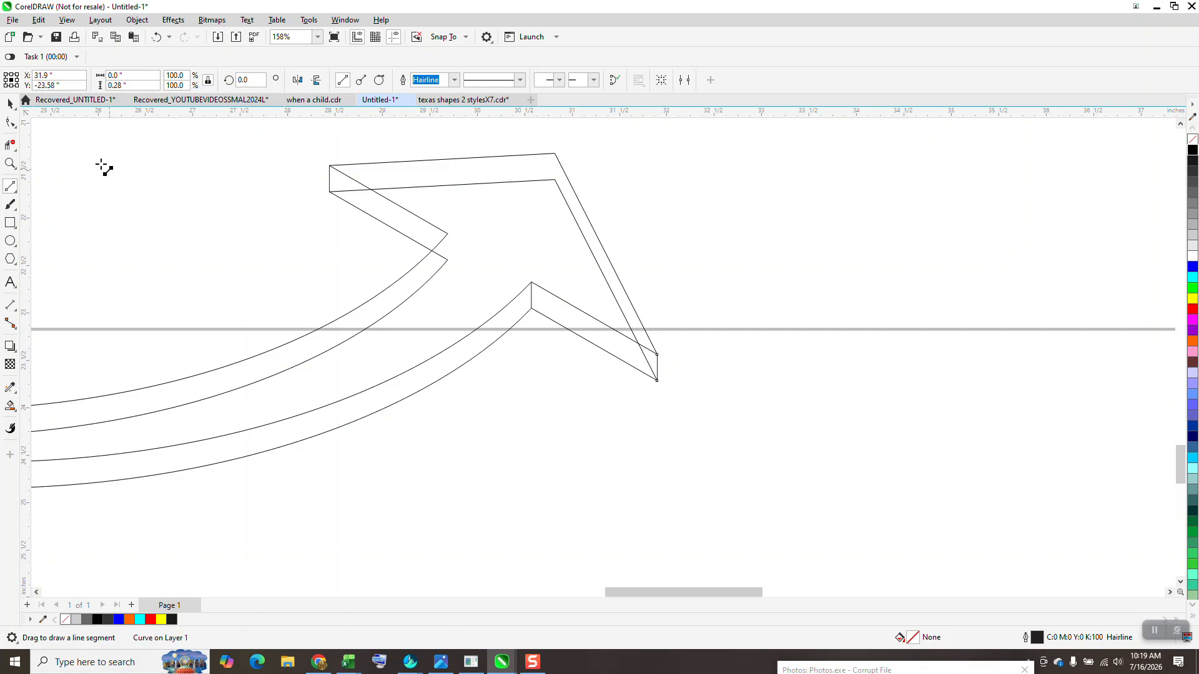
Delete the lower copy's segments that overlap the upper arrow's face, keeping only the edges of the extruded sides.
click(10, 145)
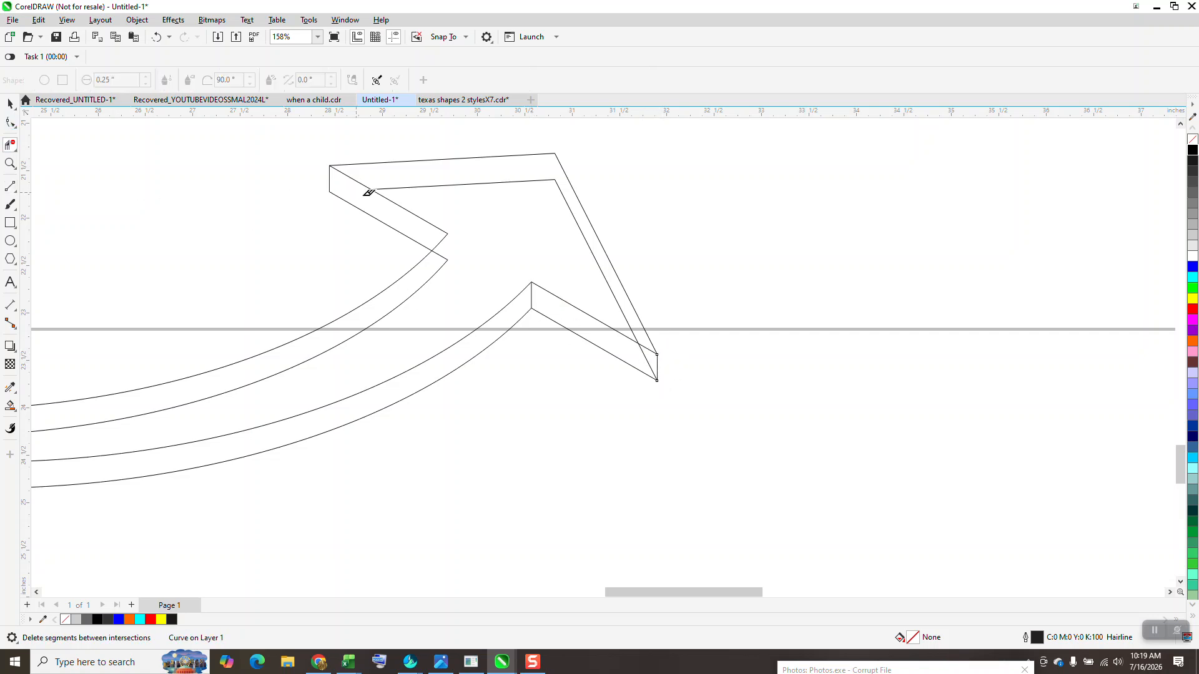
click(446, 254)
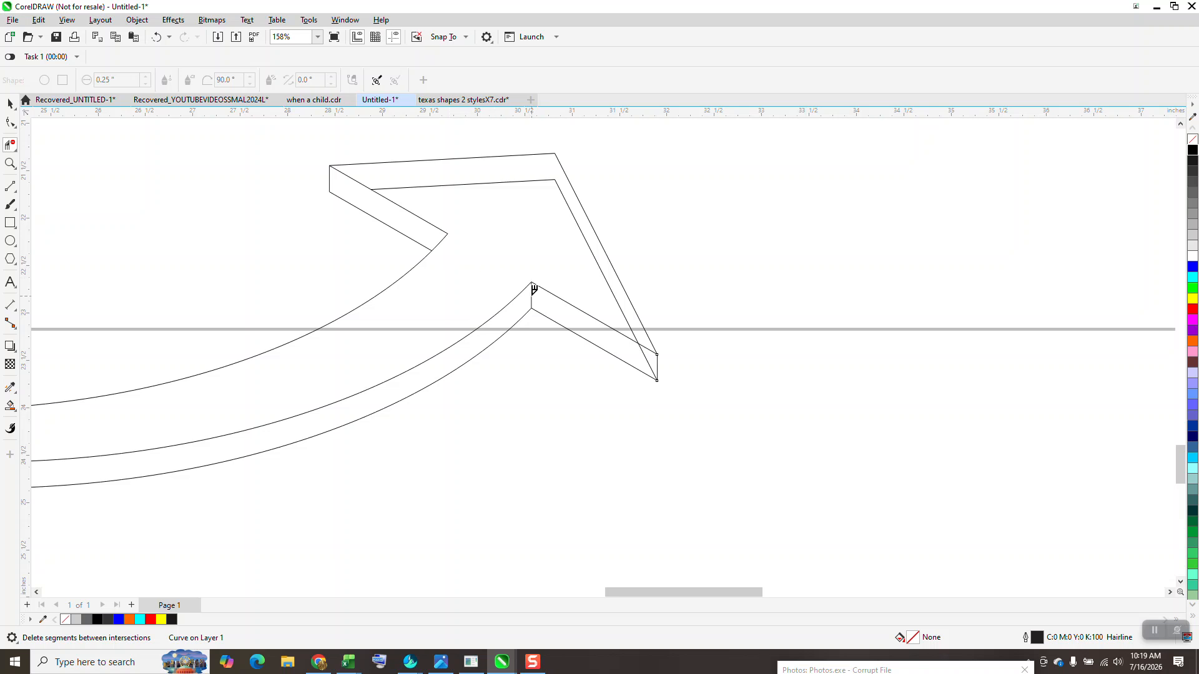
click(647, 352)
click(628, 310)
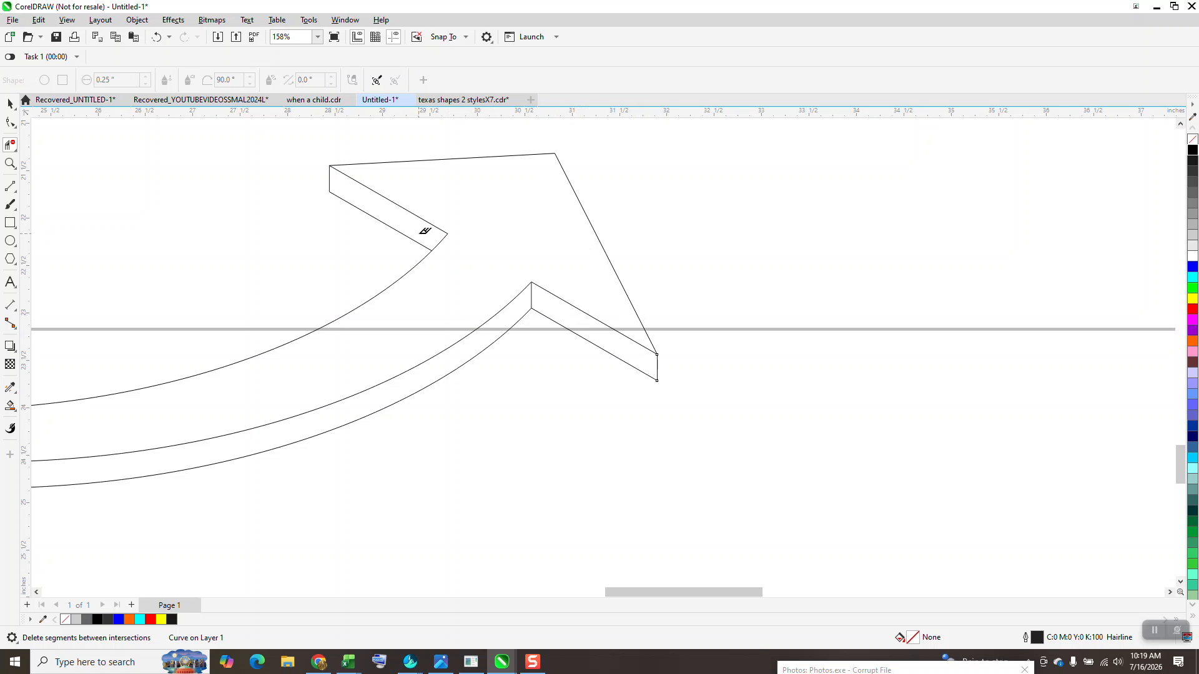
scroll(629, 329, down, 5)
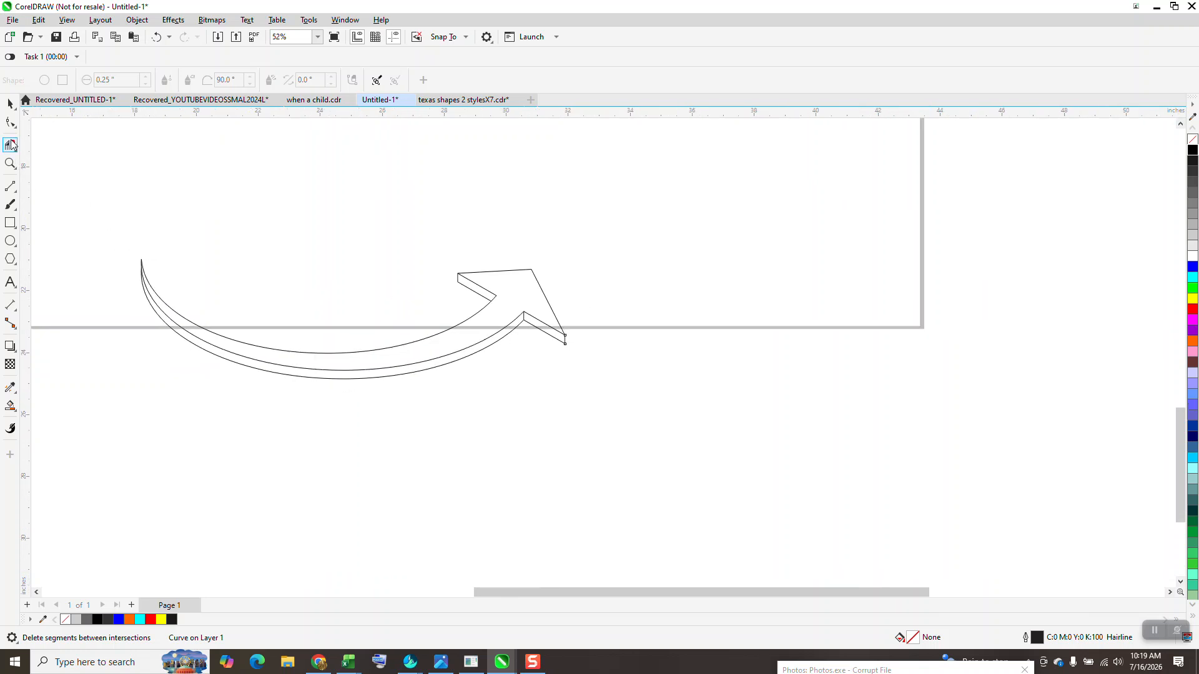
Select all parts of the extruded arrow outline and move them 12 inches straight down.
click(11, 104)
drag(54, 193, 598, 423)
scroll(504, 334, down, 3)
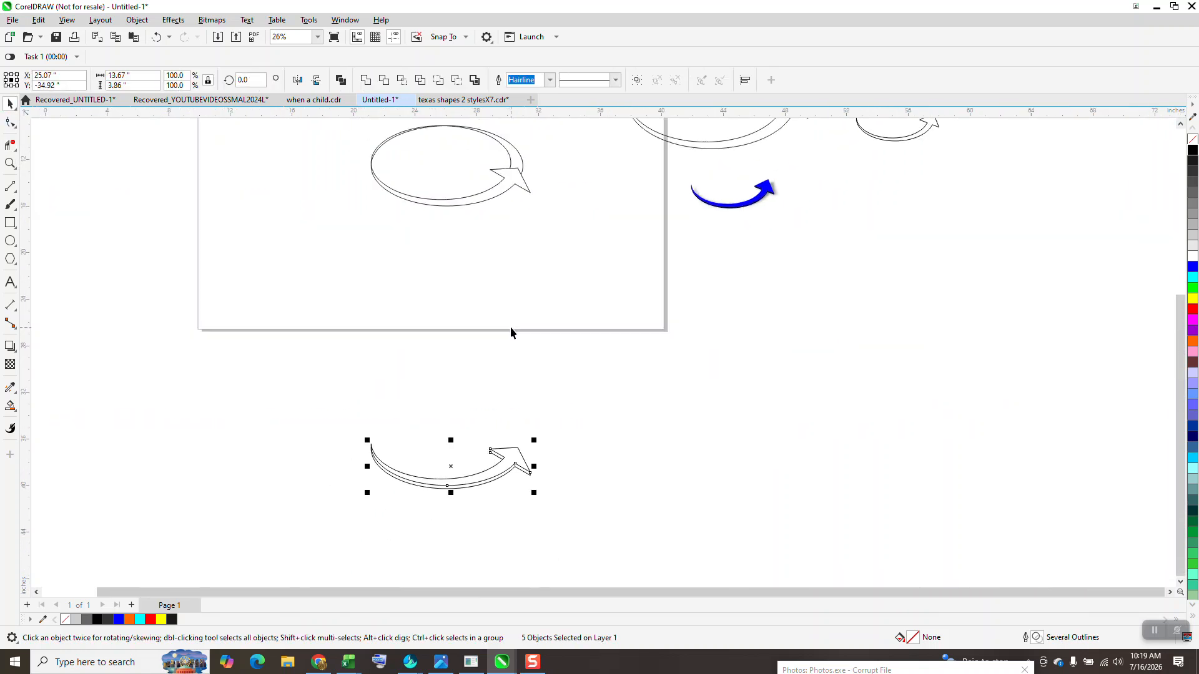
click(11, 163)
scroll(366, 442, down, 1)
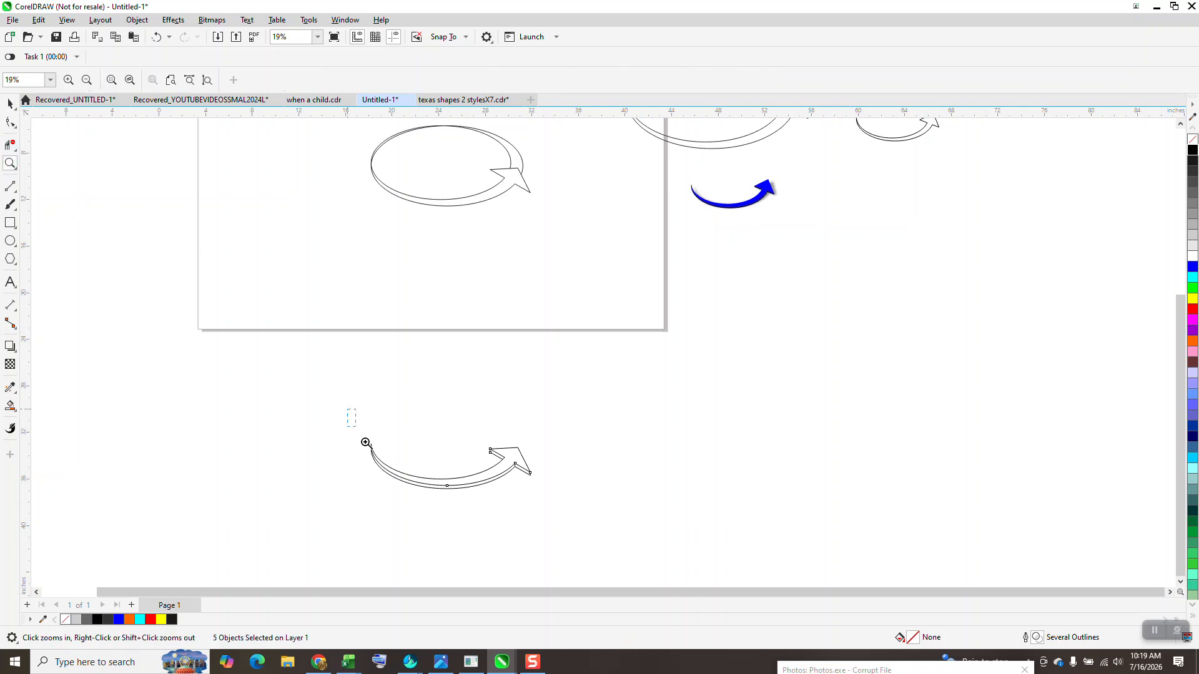
drag(366, 442, 599, 530)
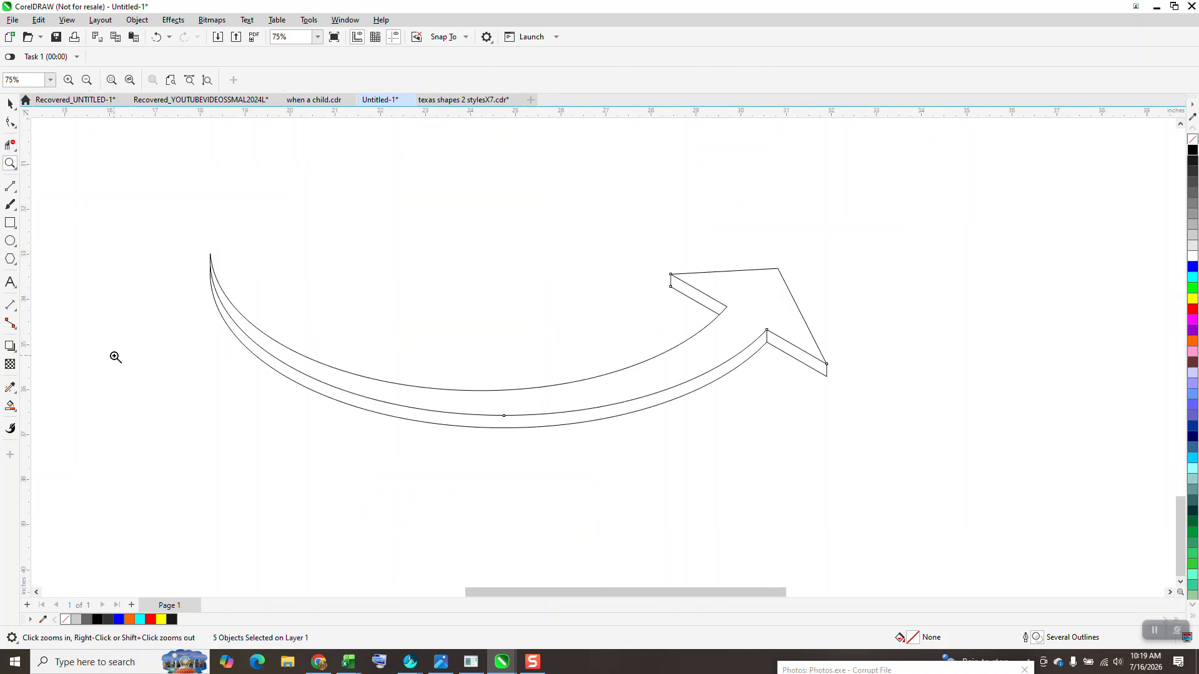
Smart-fill the arrow's front face with blue and move the filled shape 24 inches to the right of the outline.
click(10, 407)
click(566, 401)
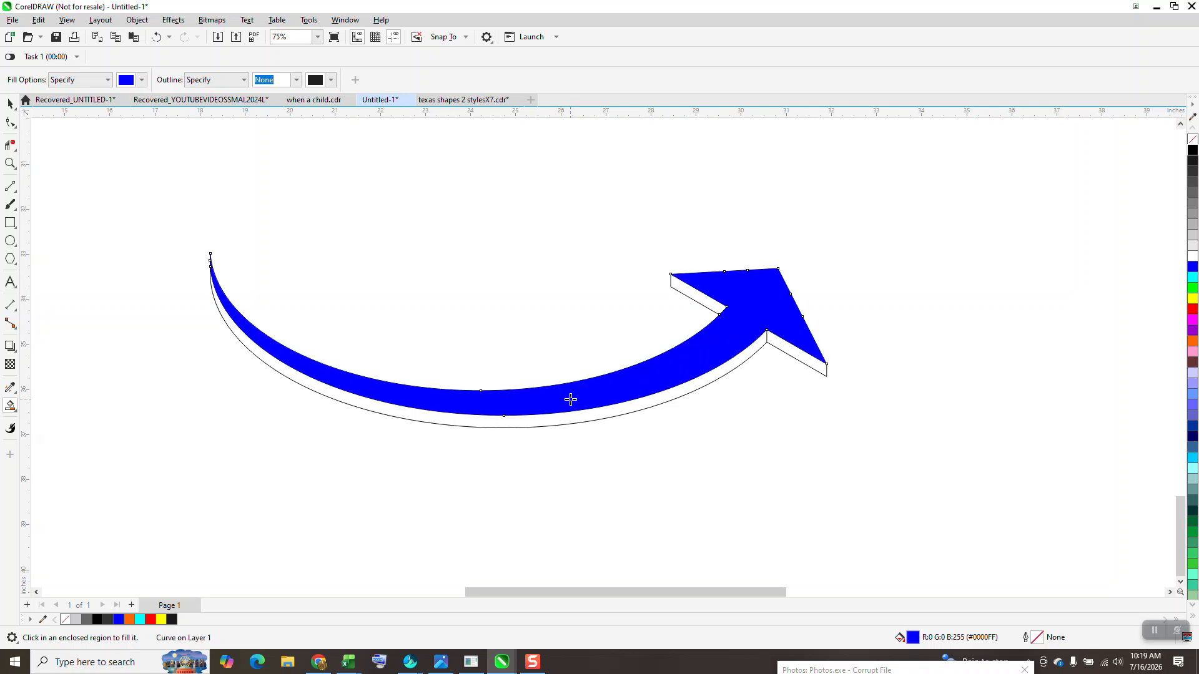
key(ctrl+z)
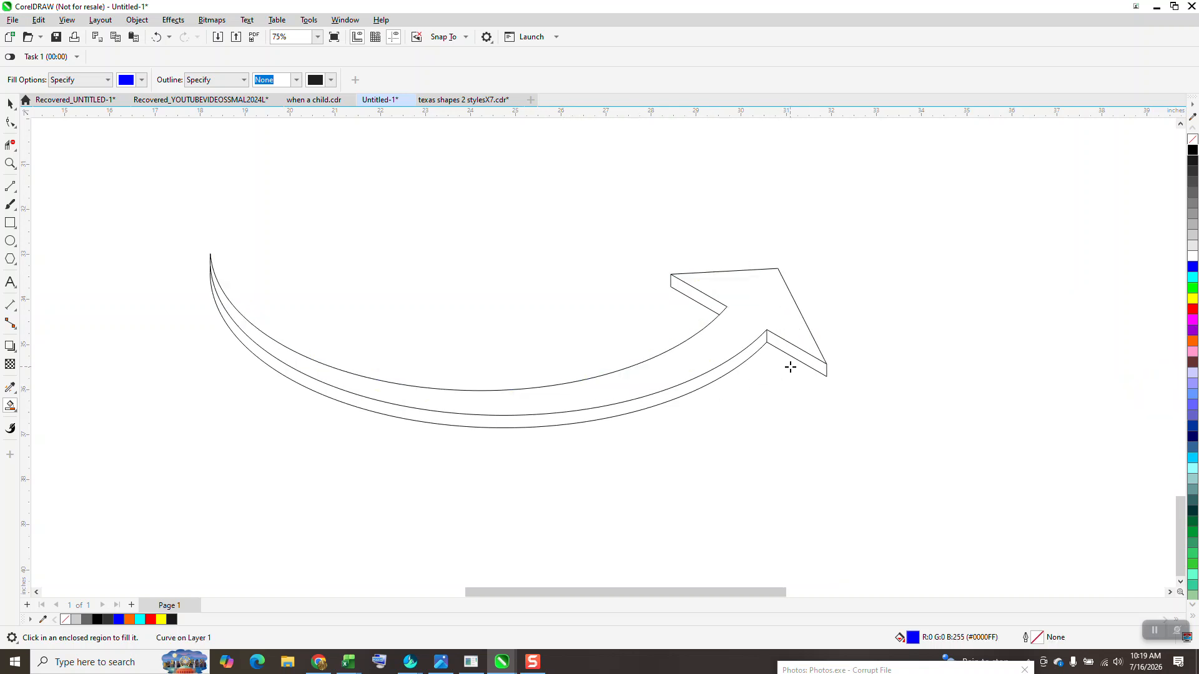
Smart-fill the side faces along the arrowhead's two barbs and the swoosh's lower curve with blue.
click(801, 359)
click(745, 359)
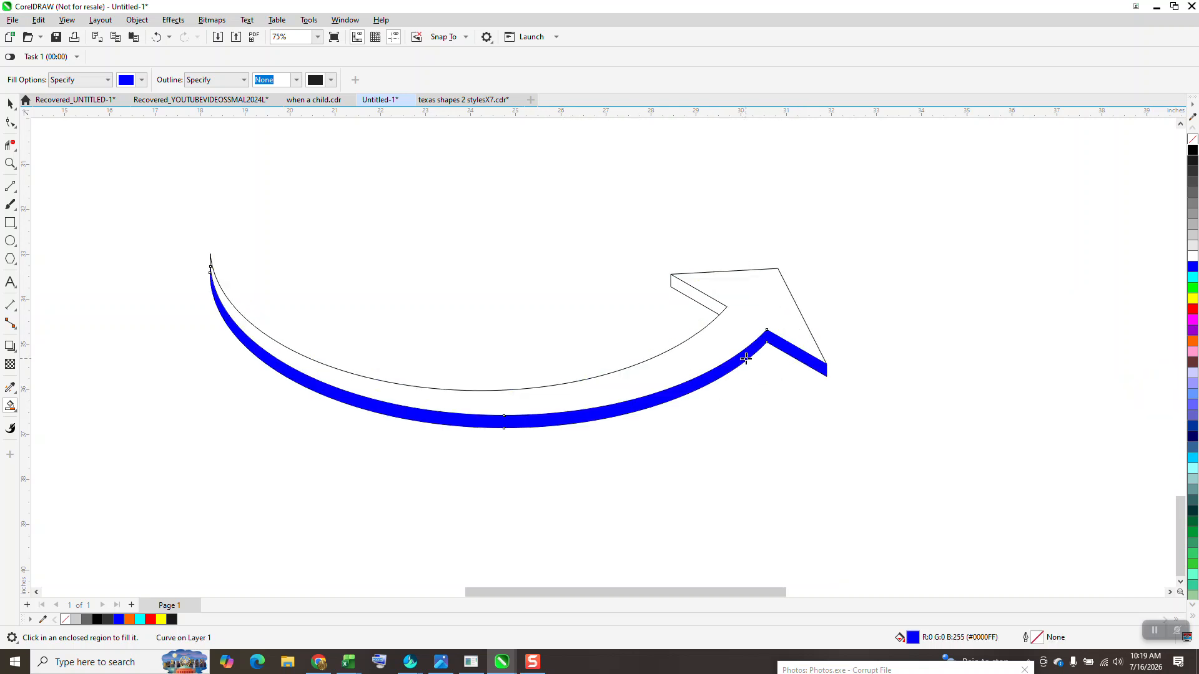
click(708, 305)
Delete the unfilled front arrow outline and darken the side faces to RGB 0, 0, 167.
click(10, 104)
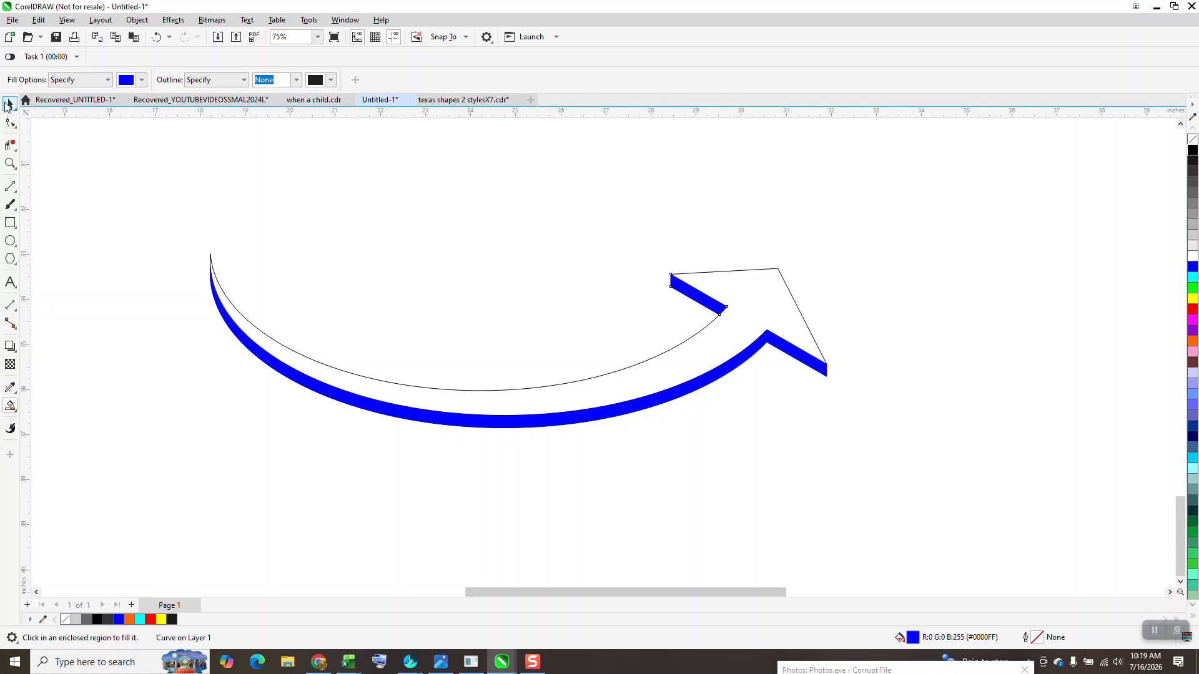
click(781, 302)
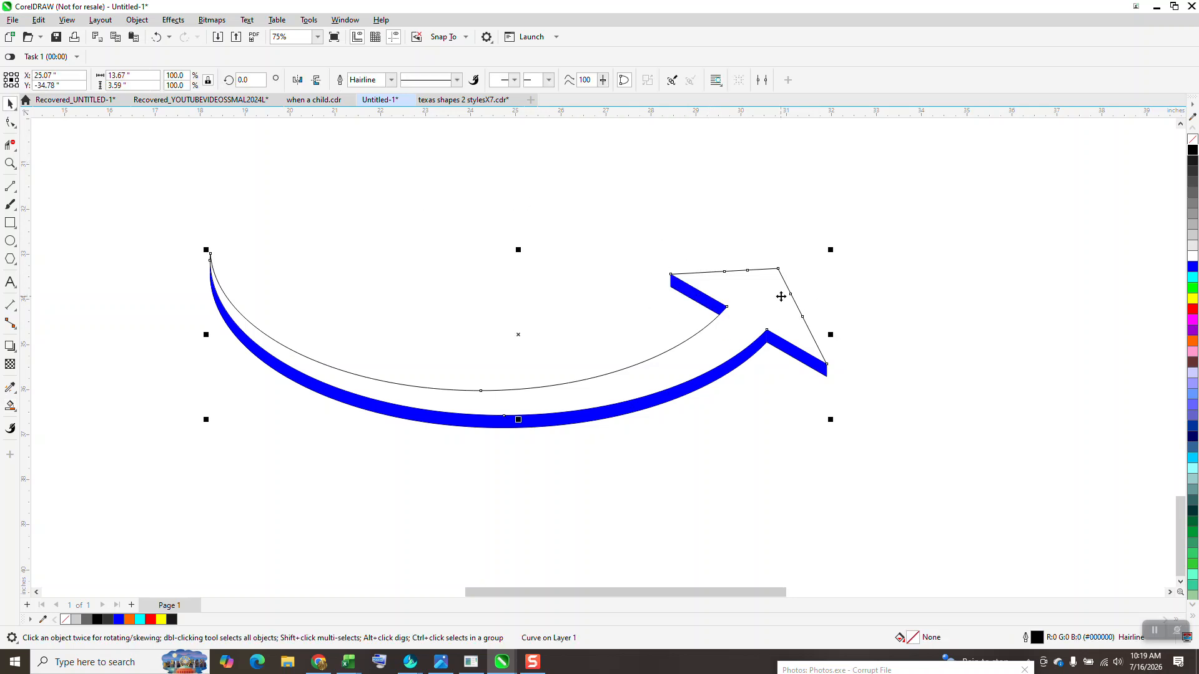
key(Delete)
drag(474, 401, 931, 500)
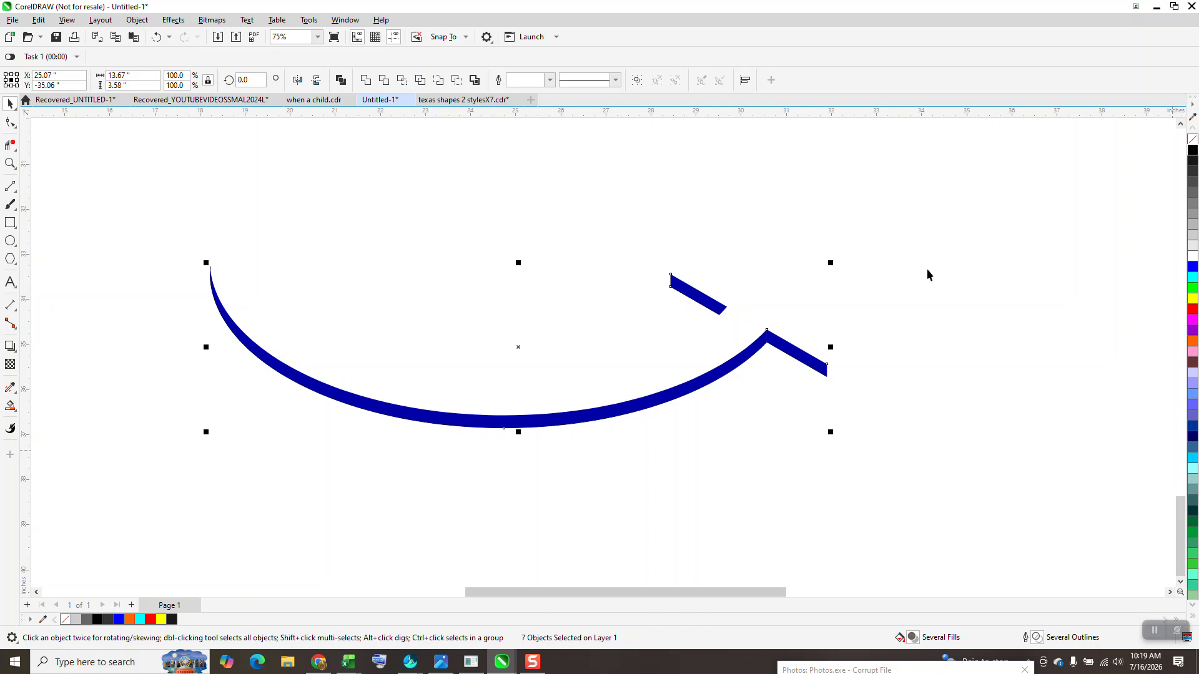
Move the blue front face 24 inches left, back onto the dark side faces.
scroll(923, 318, down, 4)
click(1098, 341)
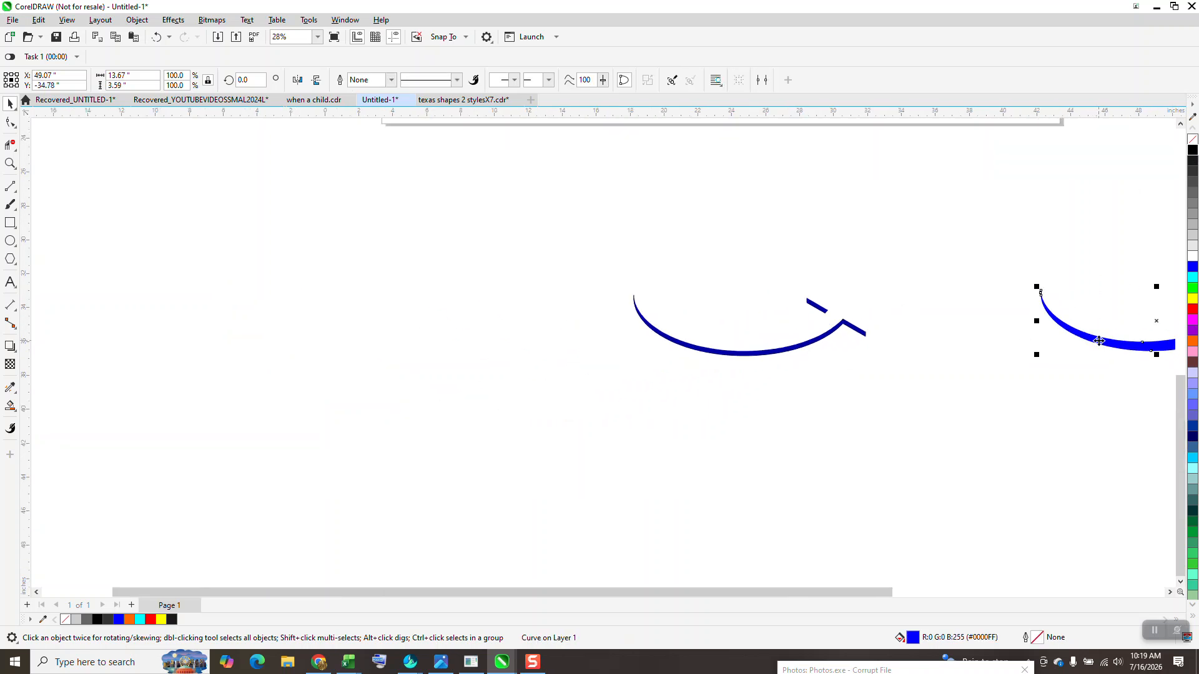
key(Left)
key(Left)
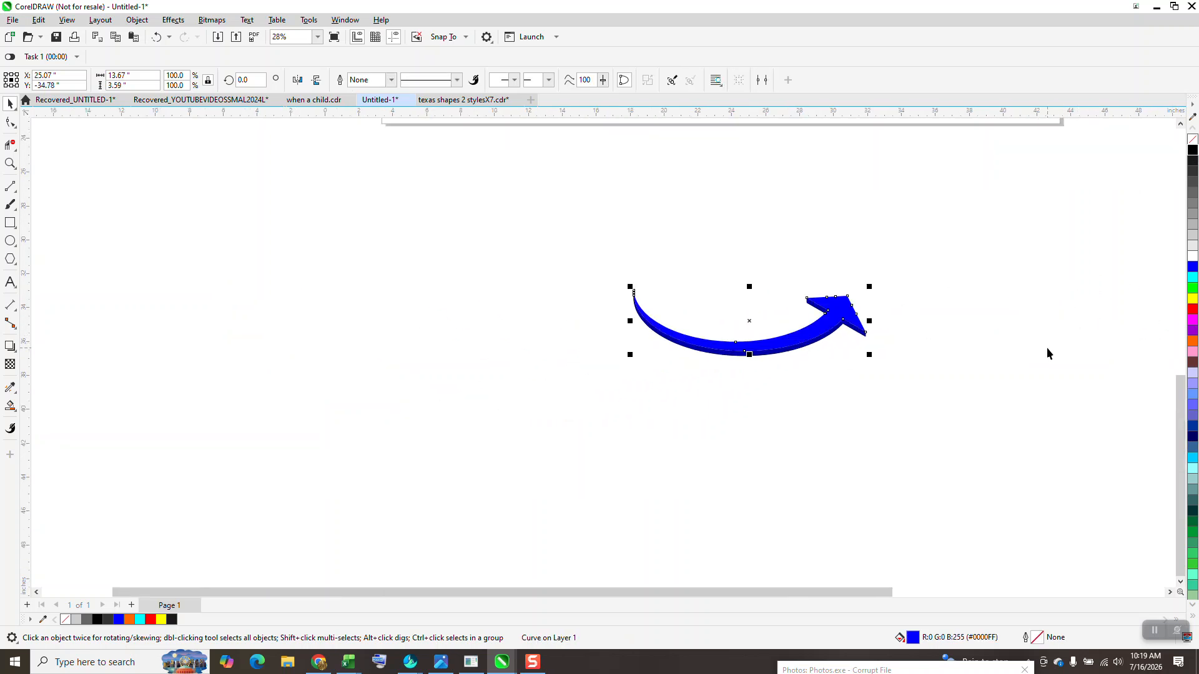
Select the three side faces of the arrow and darken their fill further to a deep navy blue.
click(10, 162)
drag(568, 244, 941, 417)
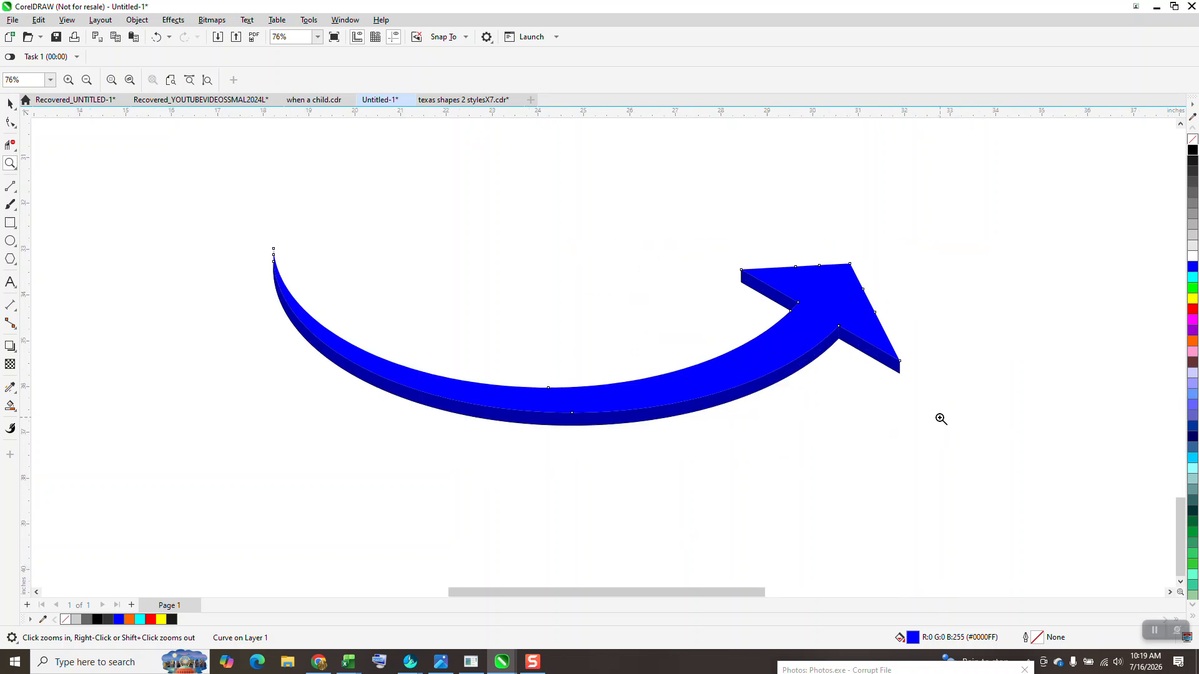
click(10, 103)
click(720, 335)
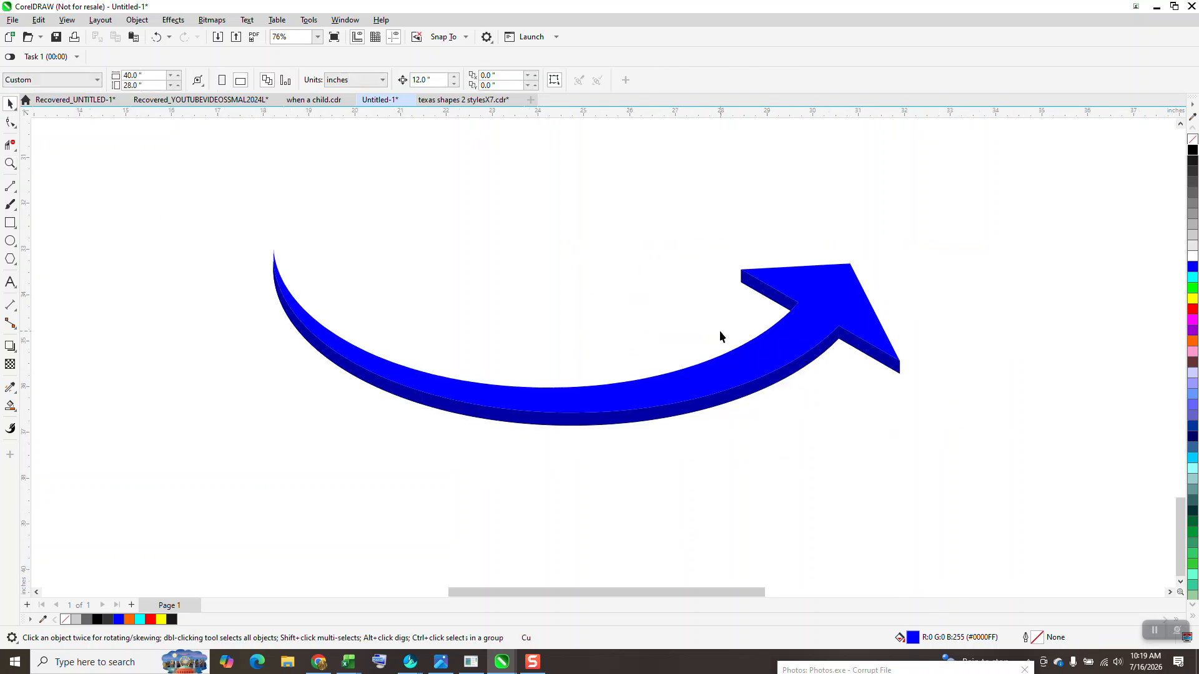
click(788, 374)
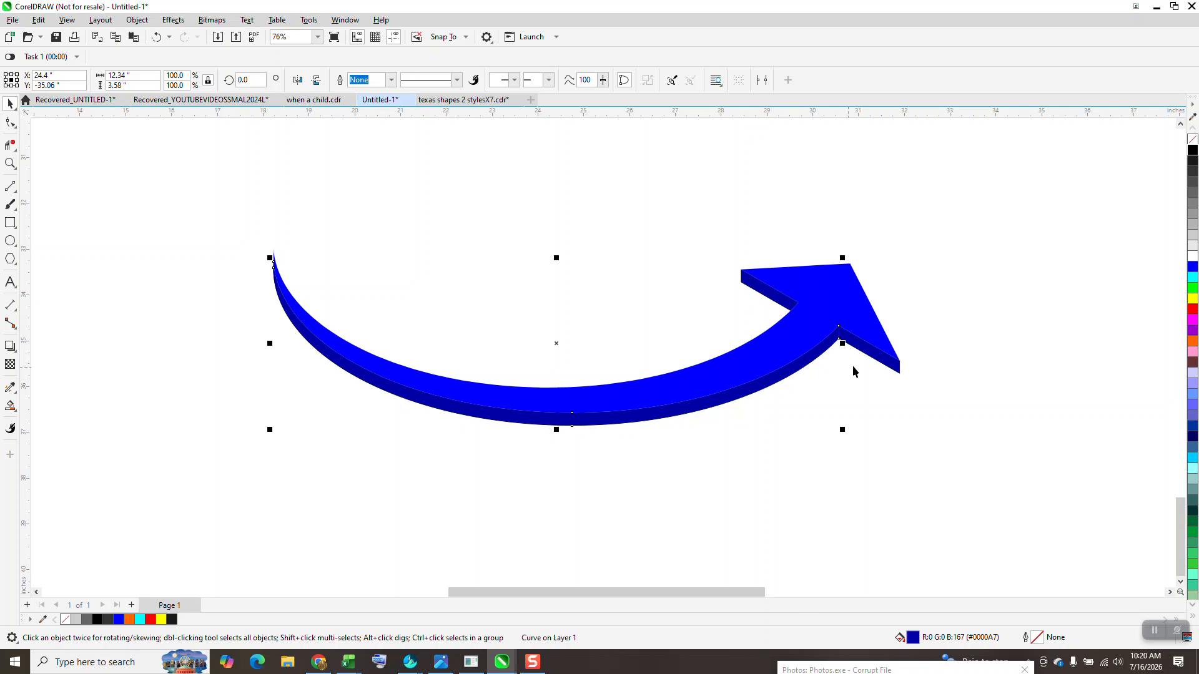
shift+click(878, 353)
shift+click(770, 294)
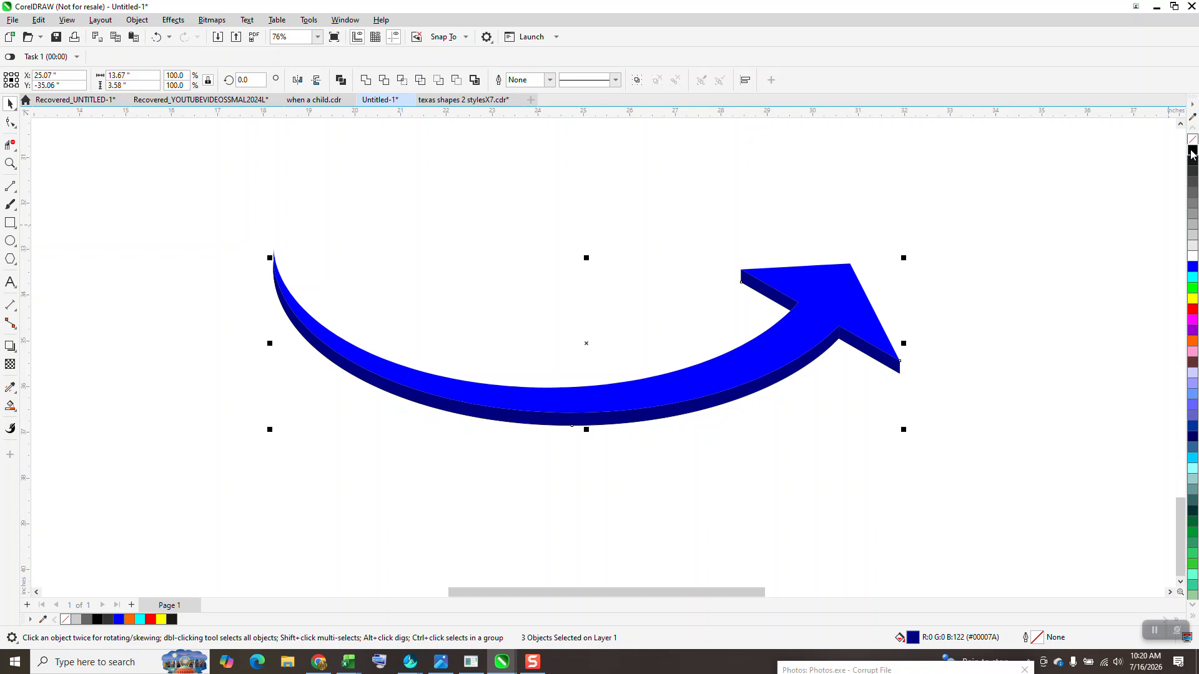
click(1055, 328)
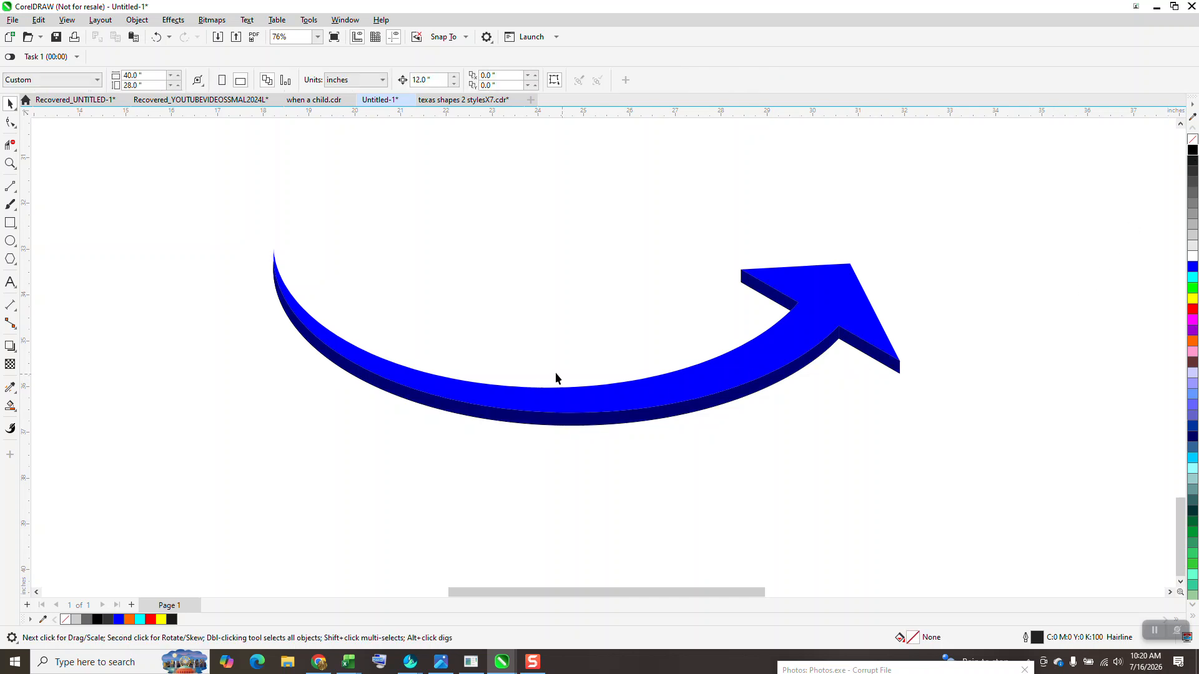
Select all parts of the finished arrow and group them.
scroll(528, 362, down, 2)
drag(802, 463, 923, 479)
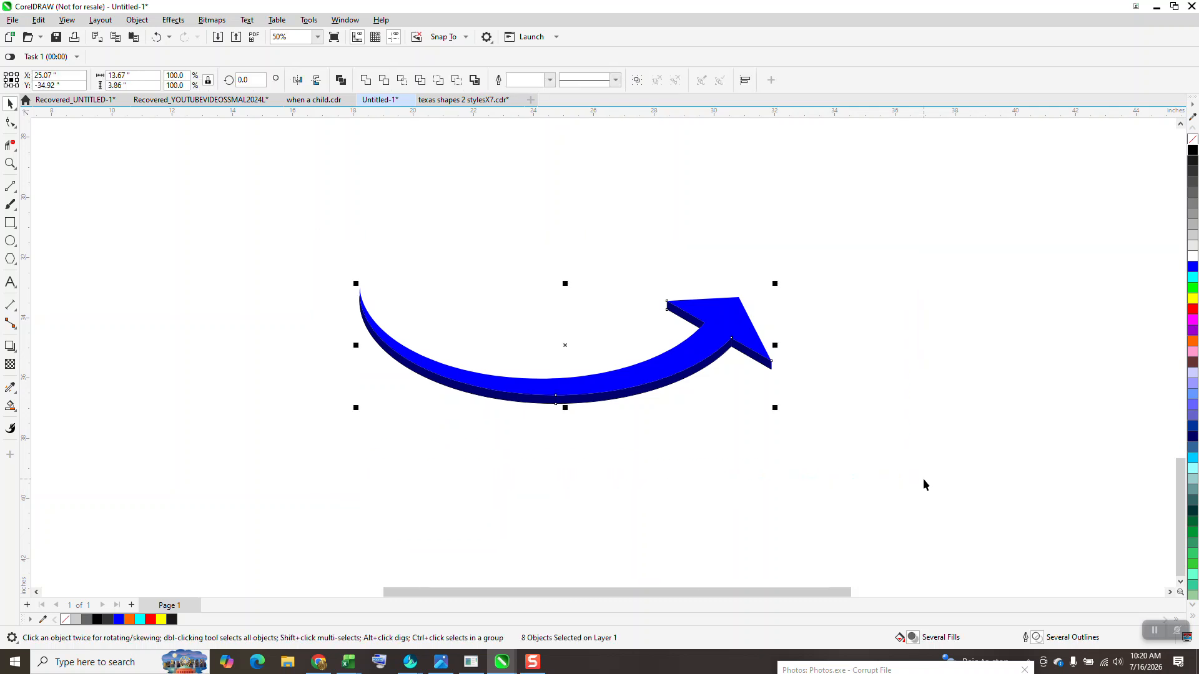
key(ctrl+g)
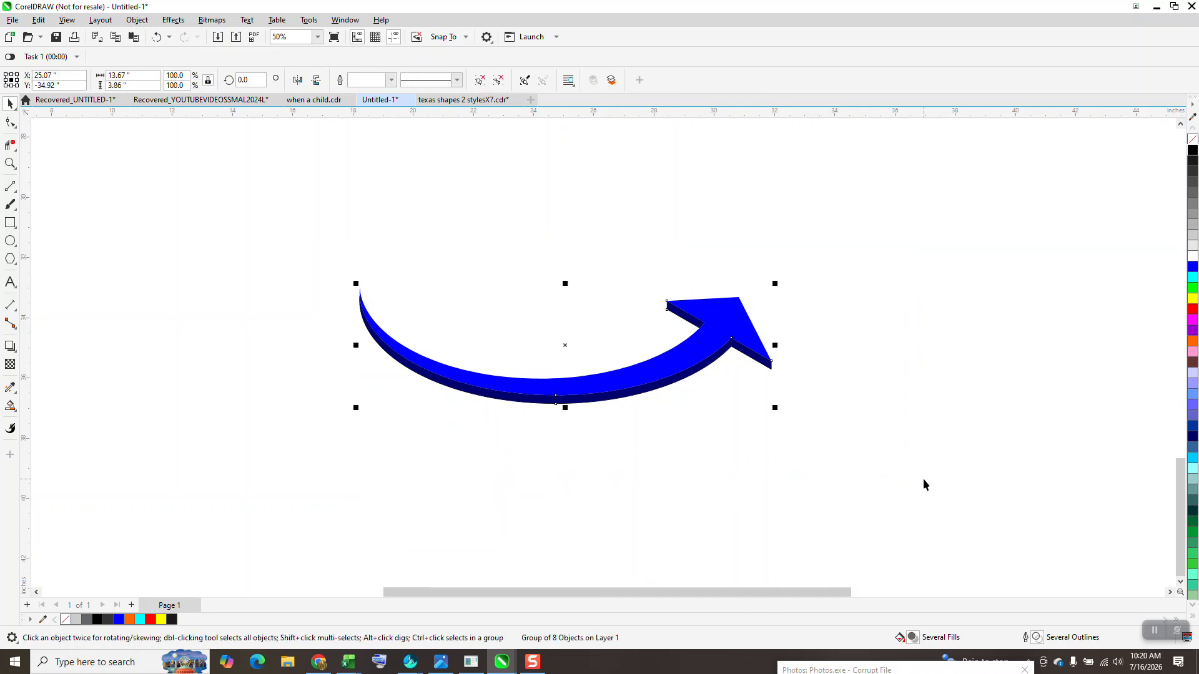
Try a perspective drop shadow on the grouped arrow, cast from the arrowhead side at angle 180 with stretch 103 and opacity 31.
click(11, 347)
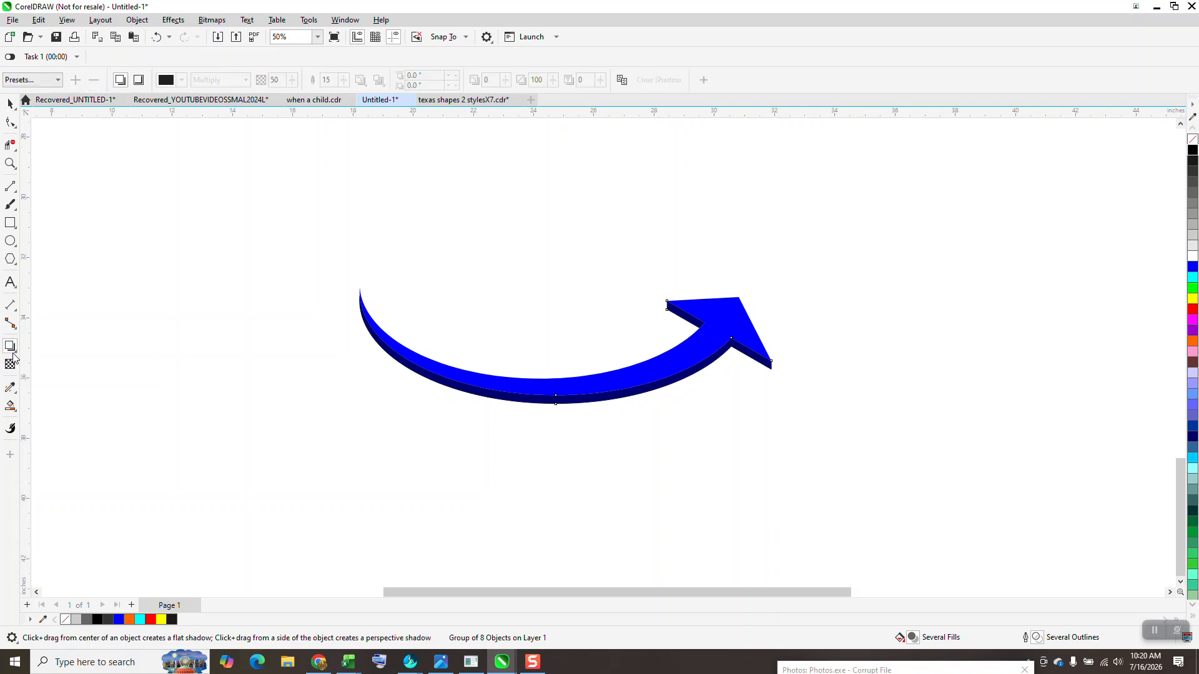
click(16, 353)
click(55, 354)
drag(680, 369, 348, 378)
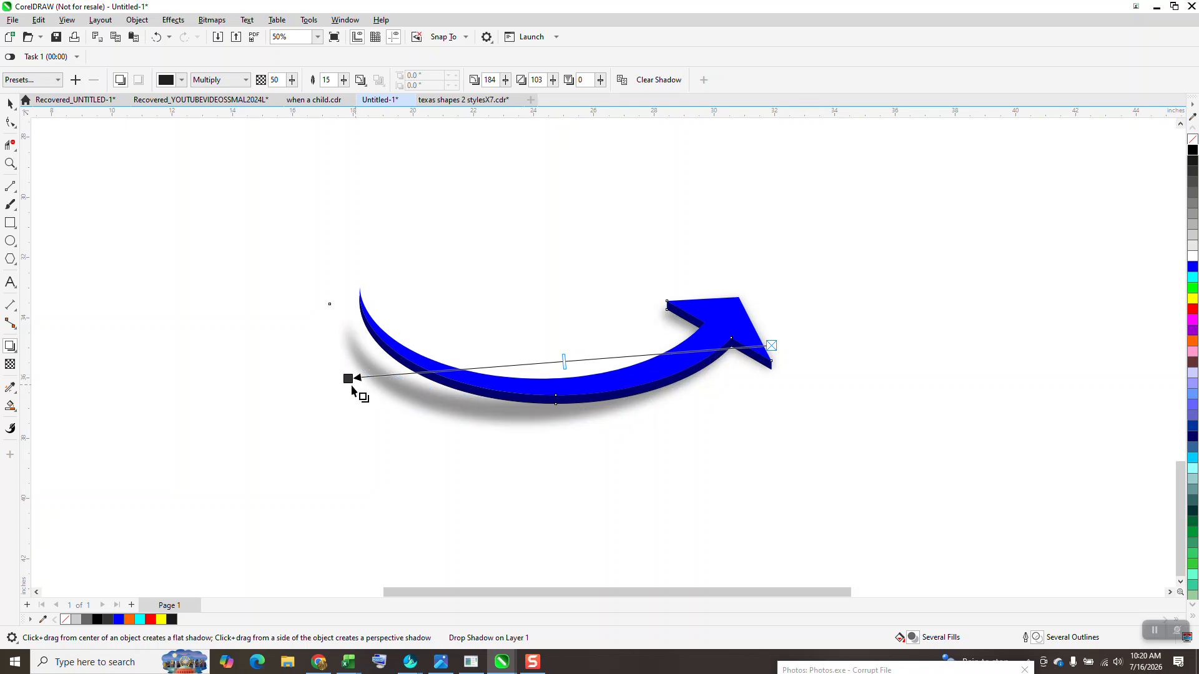
drag(347, 378, 348, 343)
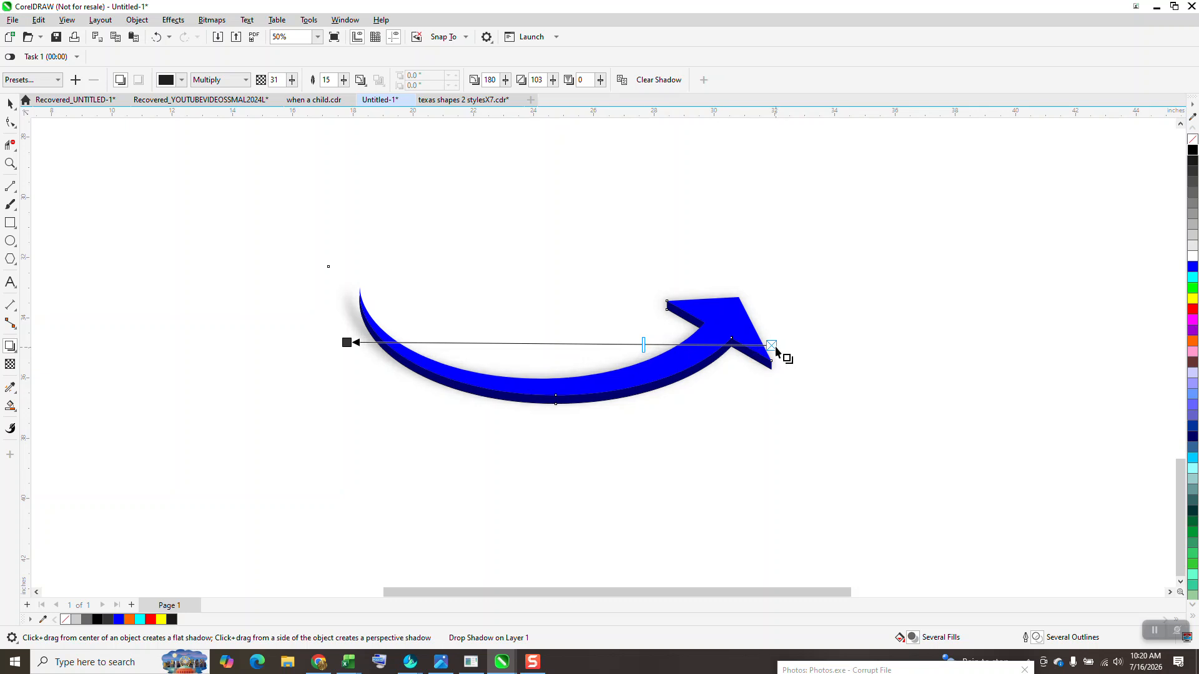
Undo the shadow adjustments and the drop shadow itself on the grouped arrow.
click(10, 103)
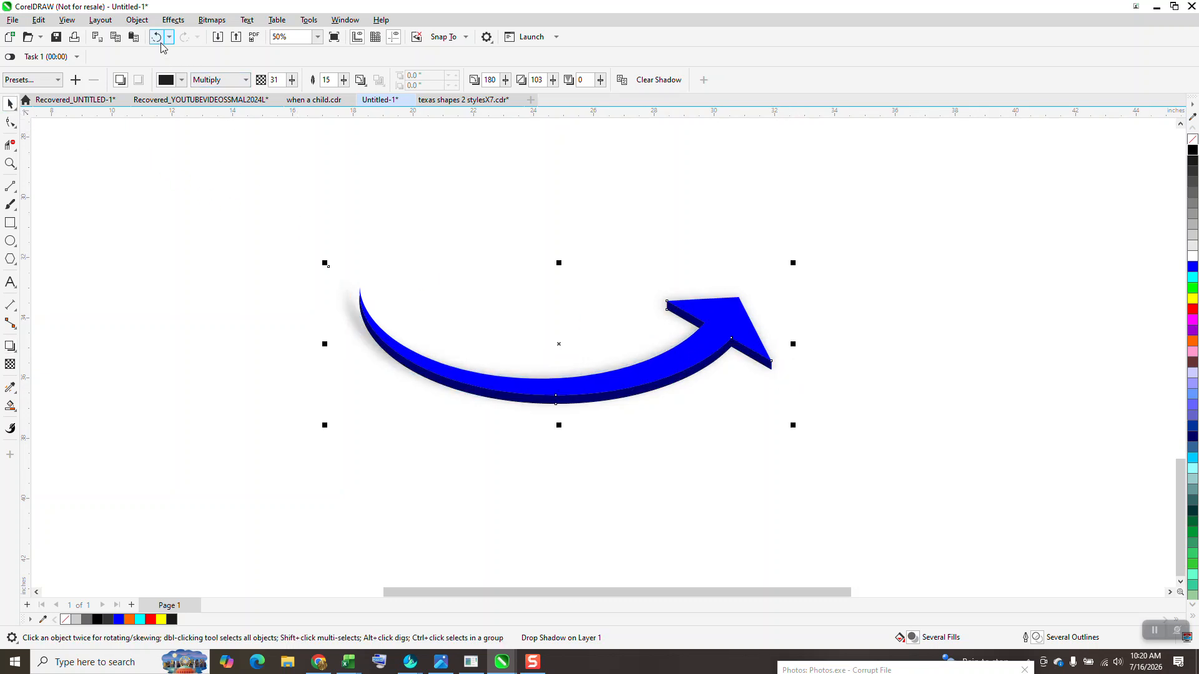
click(157, 37)
click(158, 37)
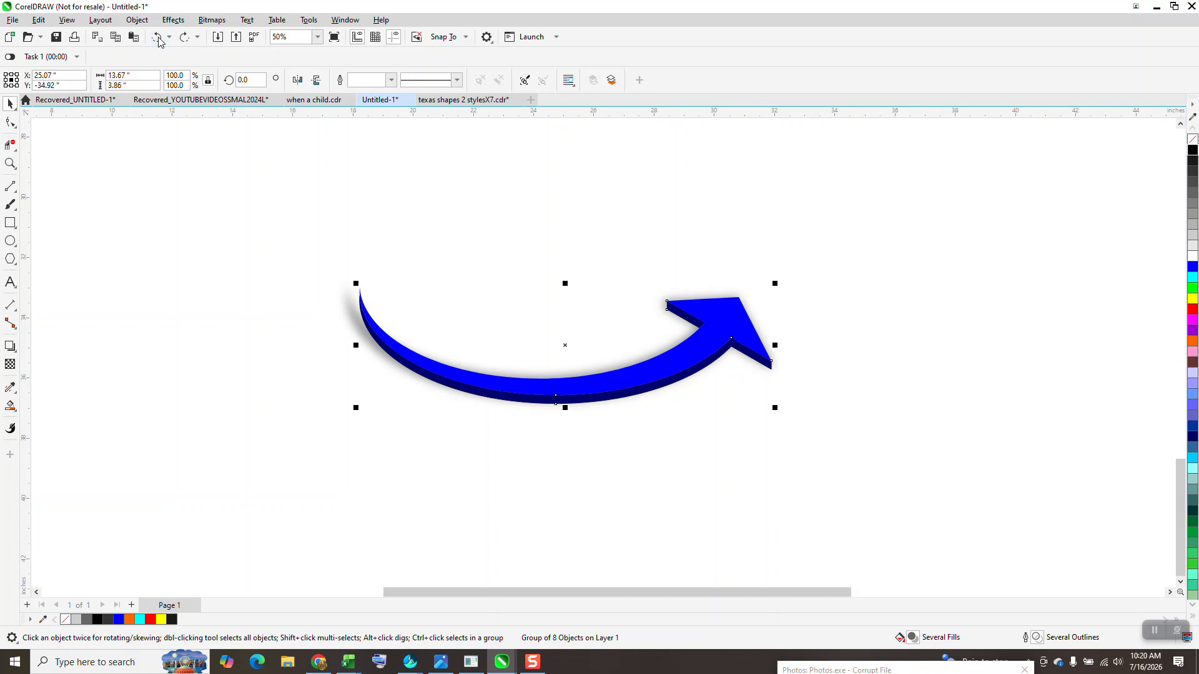
click(157, 37)
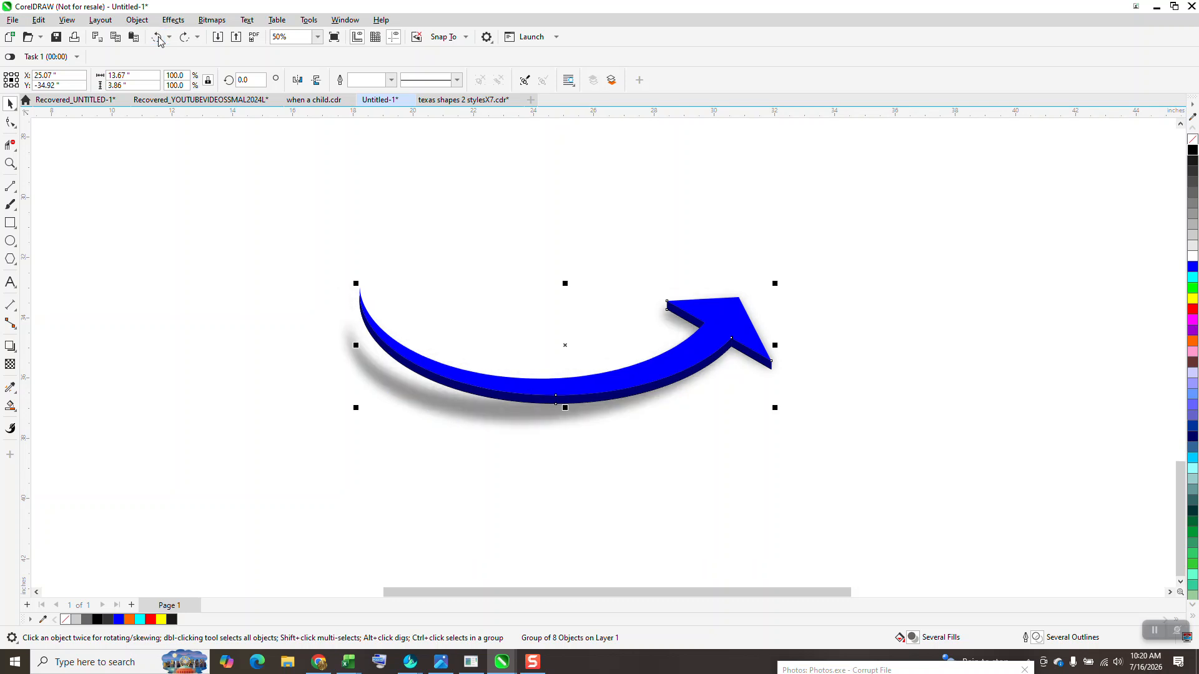
click(157, 38)
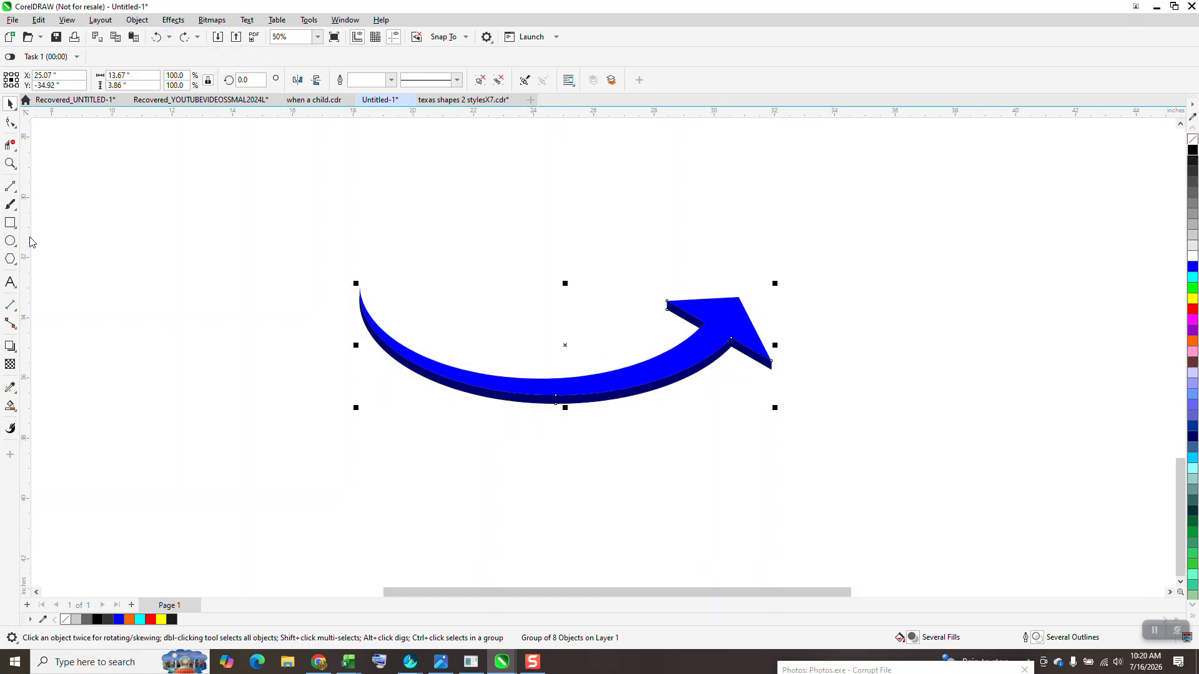
Try another perspective drop shadow on the grouped arrow, falling slightly below the tail at angle 183 with stretch 102 and opacity 50.
click(10, 346)
drag(772, 345, 363, 405)
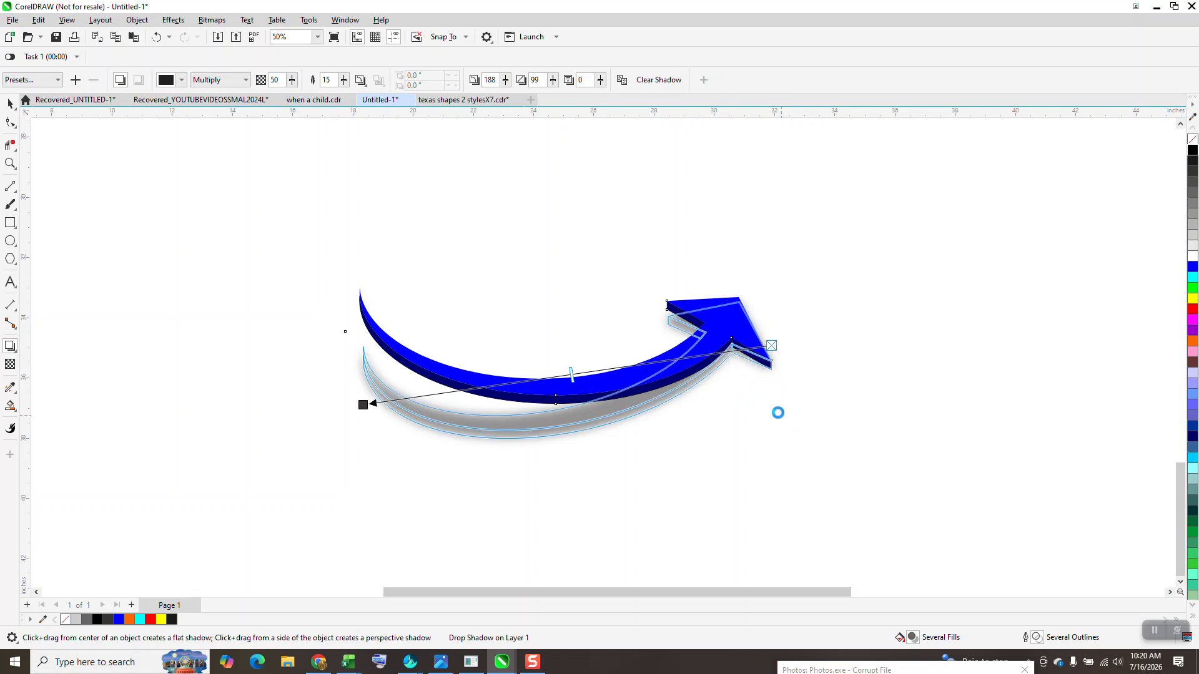
drag(364, 405, 352, 367)
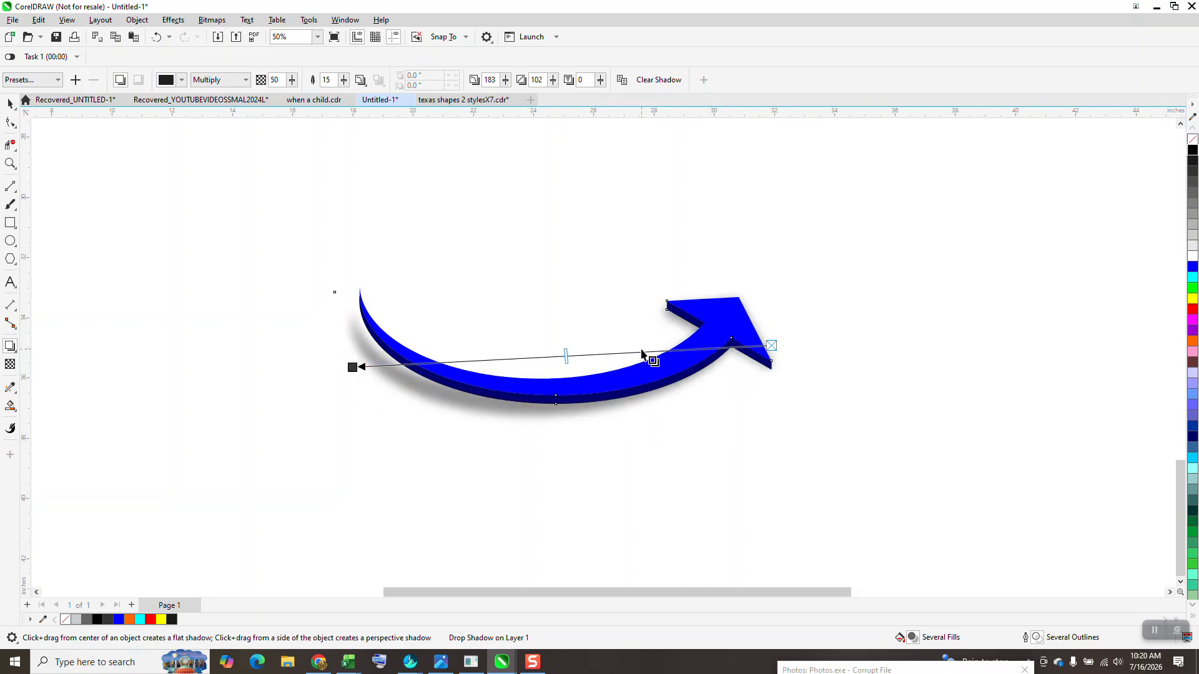
mouse_move(772, 351)
mouse_down()
mouse_move(792, 444)
mouse_move(780, 356)
mouse_up()
click(10, 103)
click(726, 262)
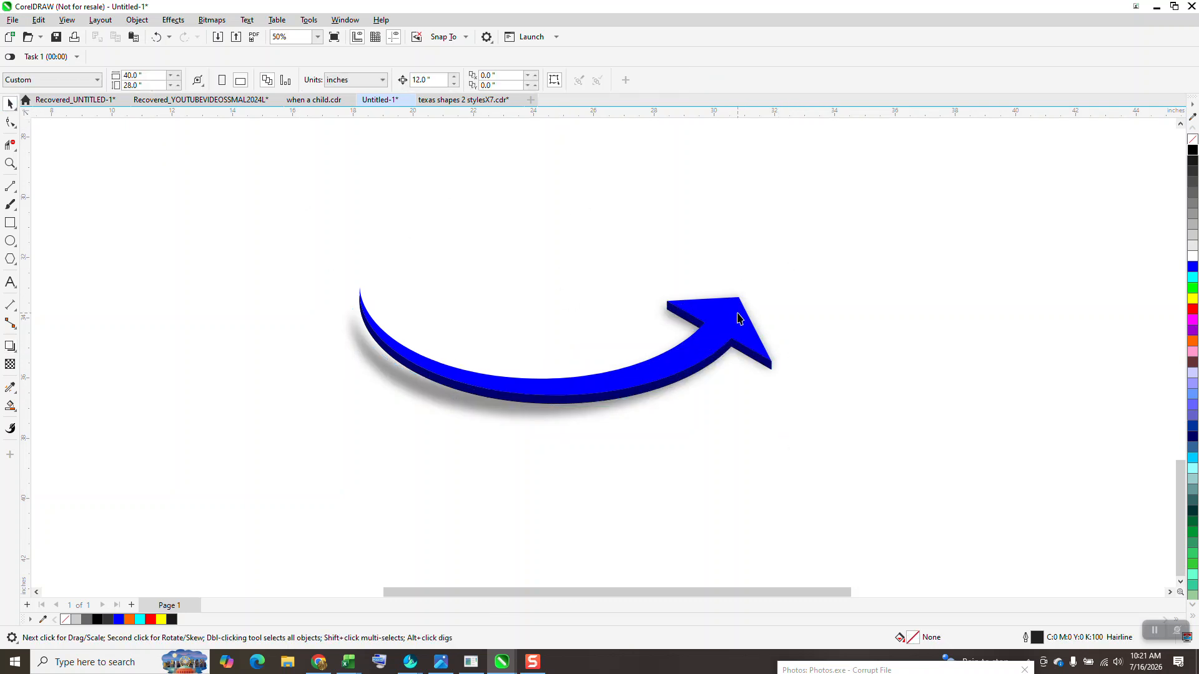
Undo the second drop shadow and the grouping of the arrow parts.
click(156, 38)
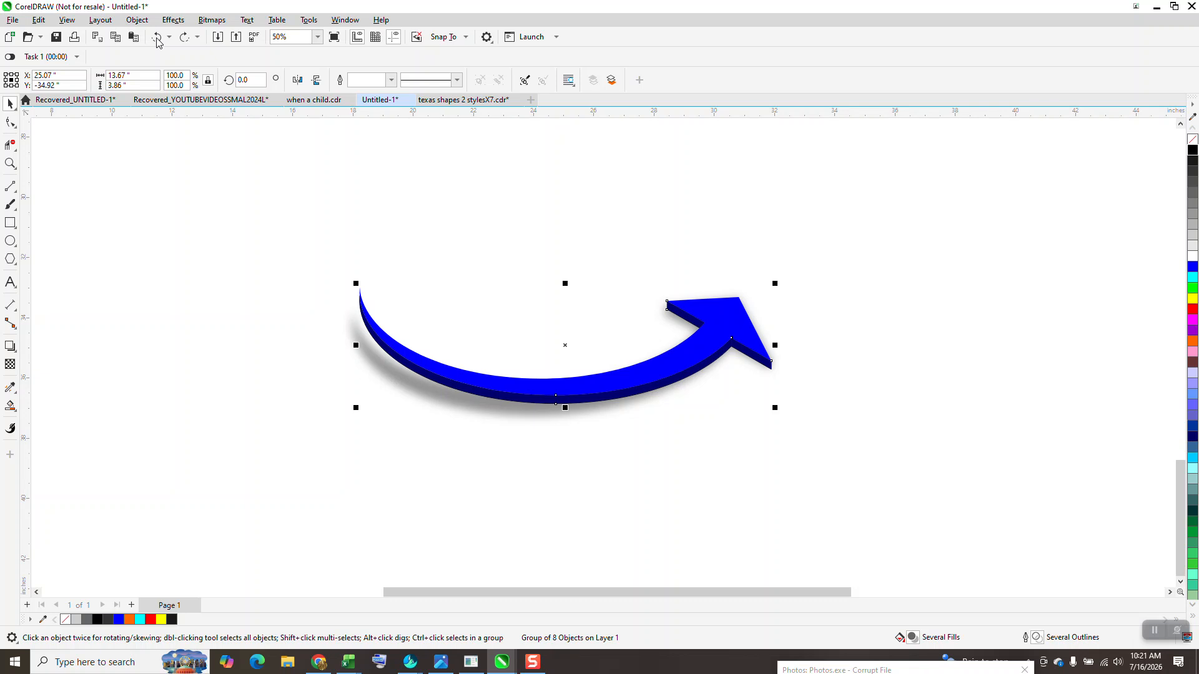
click(156, 37)
click(156, 37)
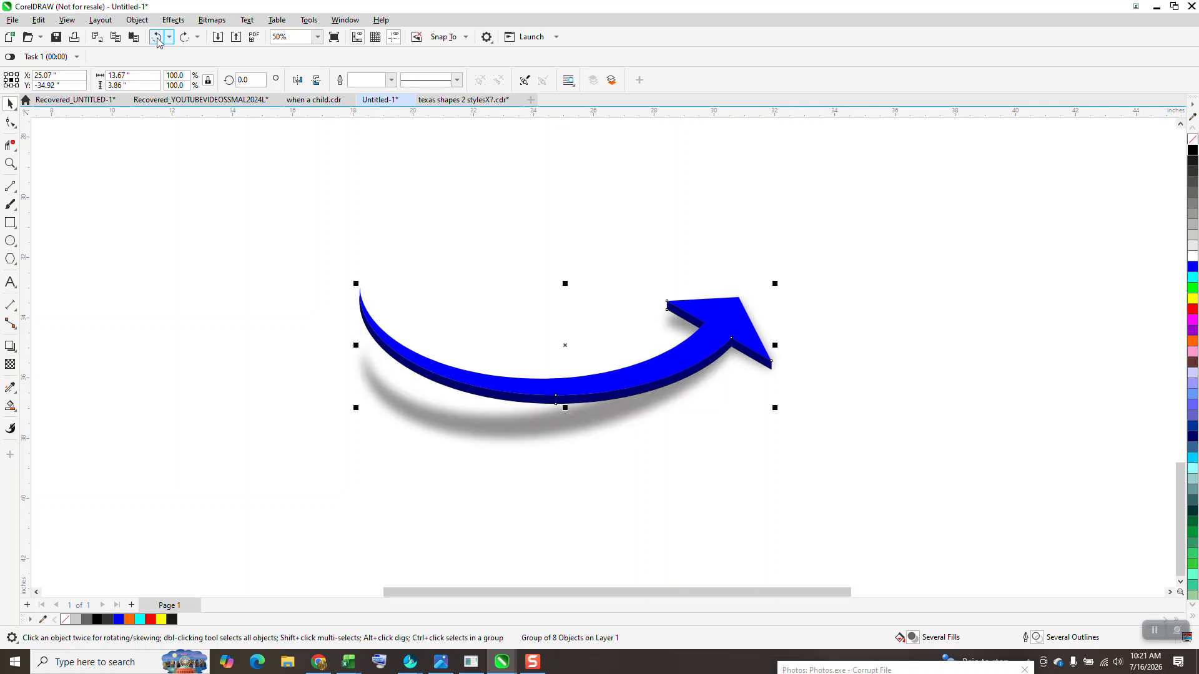
click(157, 38)
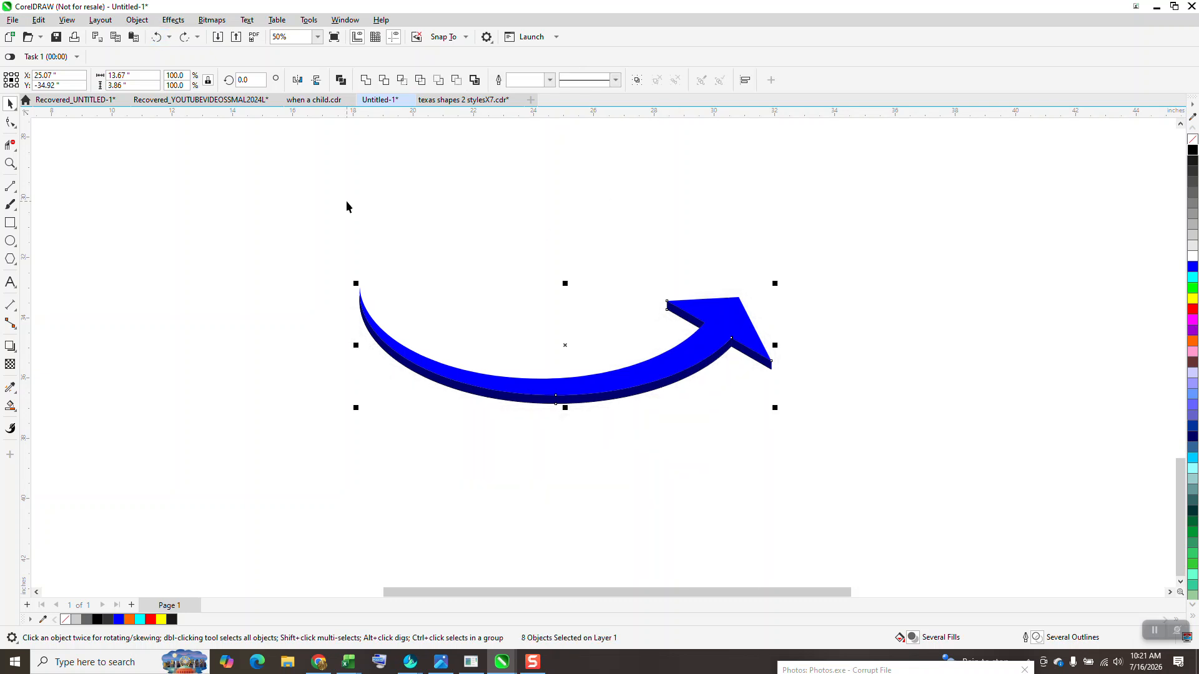
Move the blue front face 24 inches left, away from the dark side faces.
click(715, 326)
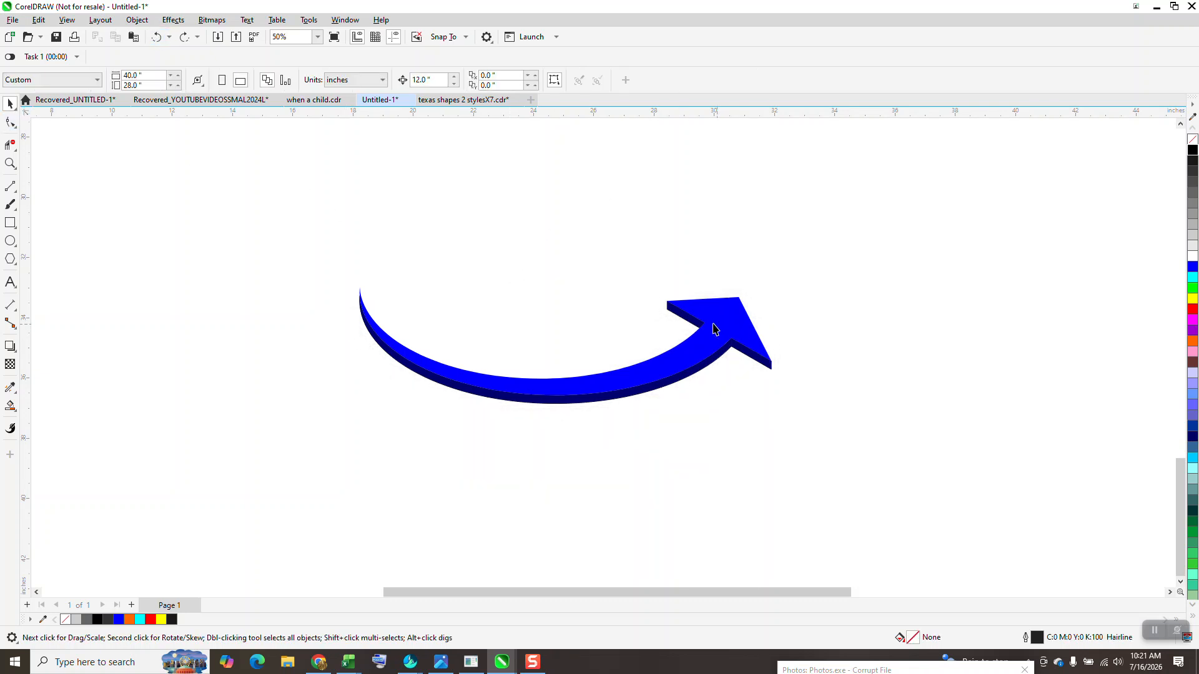
key(shift+Left)
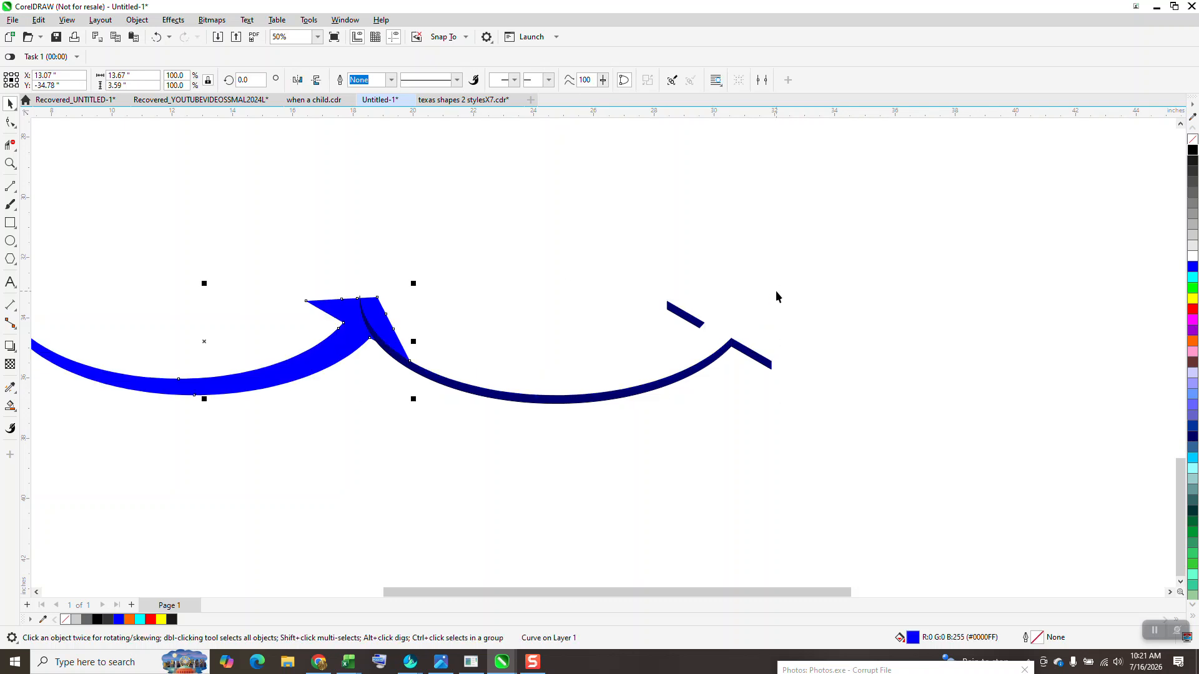
scroll(776, 290, down, 1)
key(shift+Left)
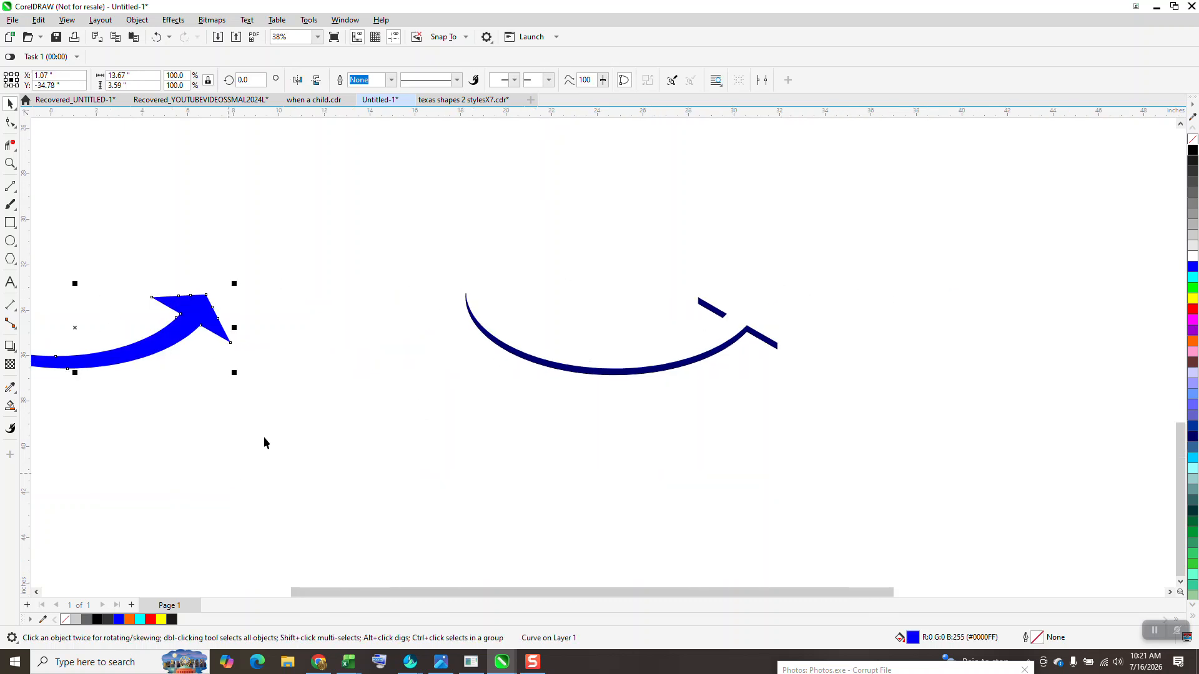
Try a perspective drop shadow on the separated blue face at angle 182 with stretch 99, and undo it.
click(9, 346)
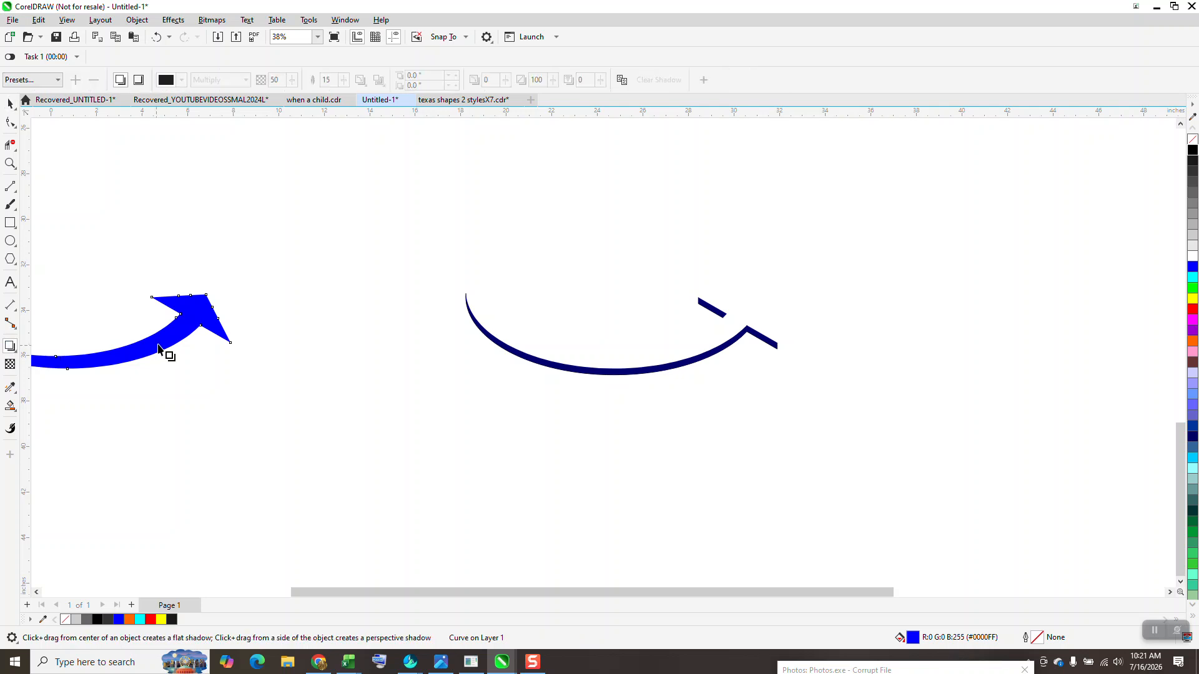
drag(230, 328, 8, 387)
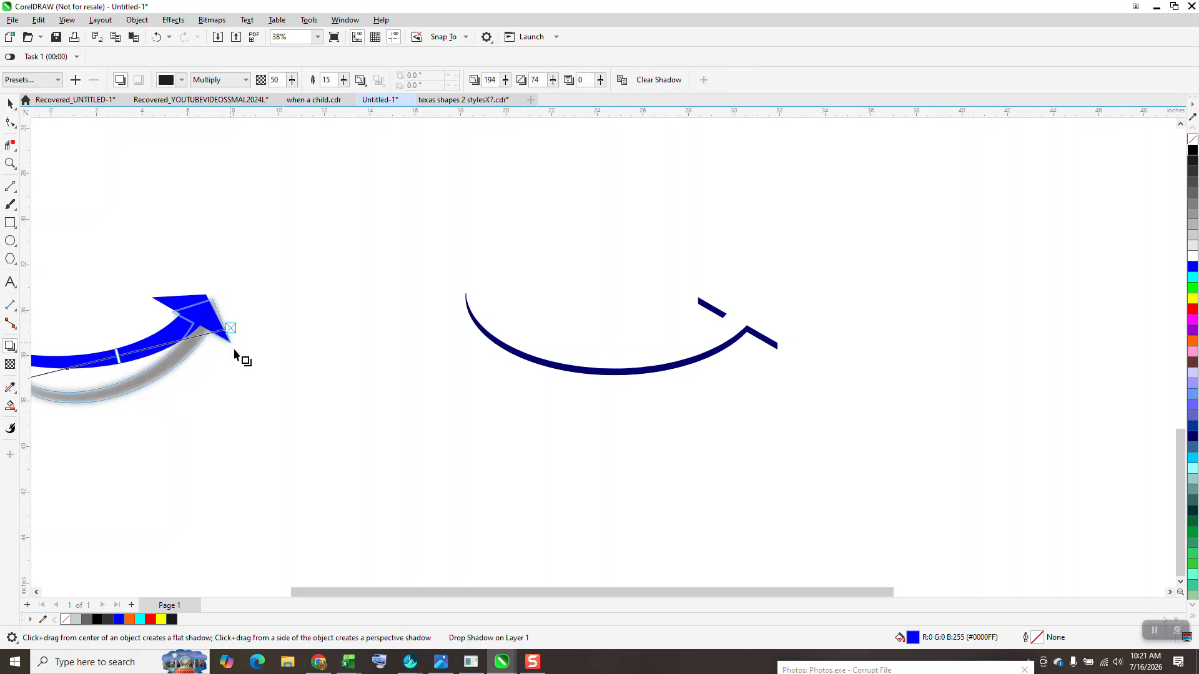
scroll(383, 356, down, 2)
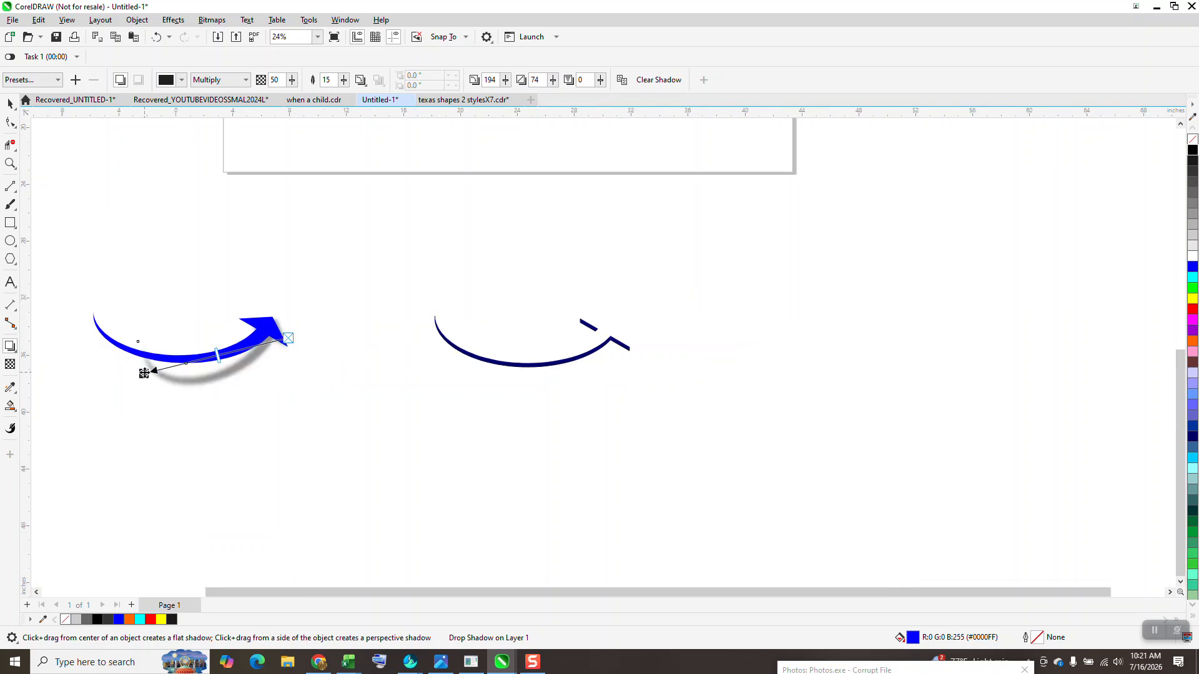
drag(144, 373, 97, 346)
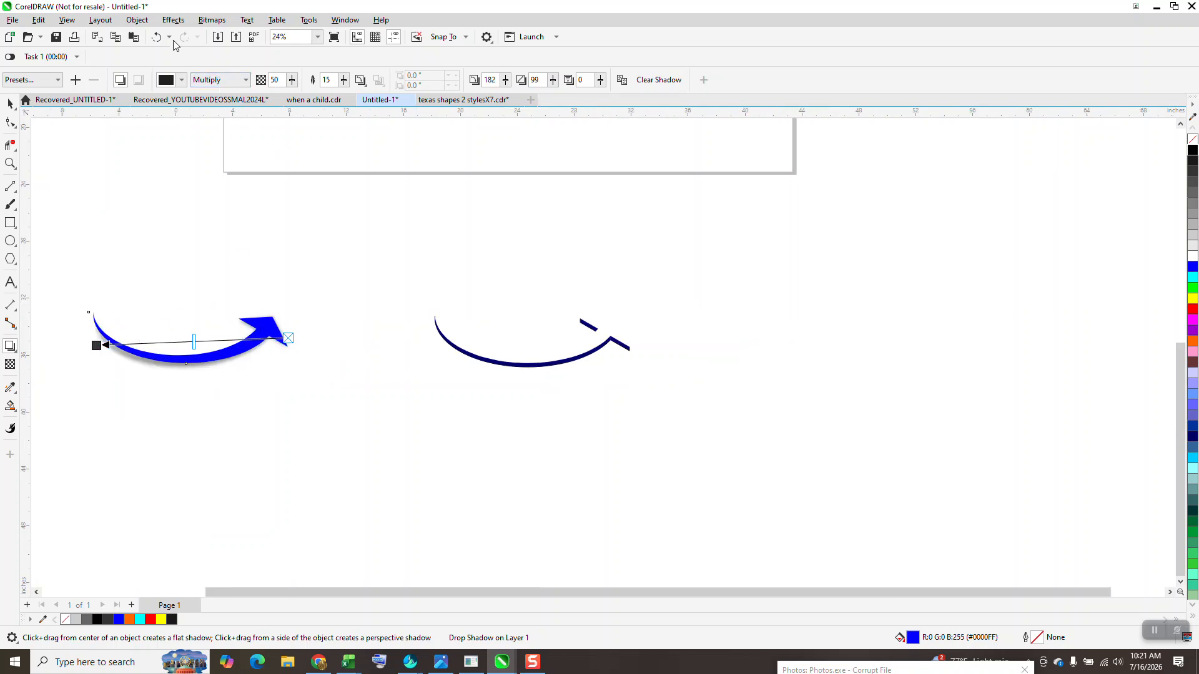
click(156, 37)
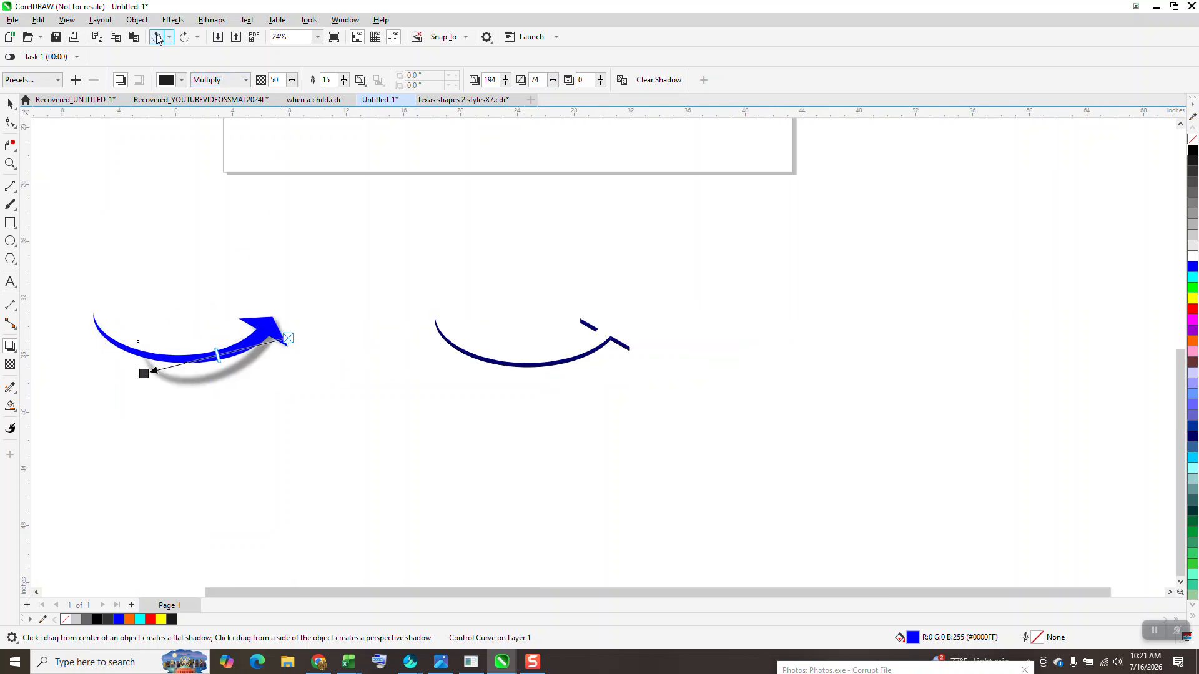
click(156, 38)
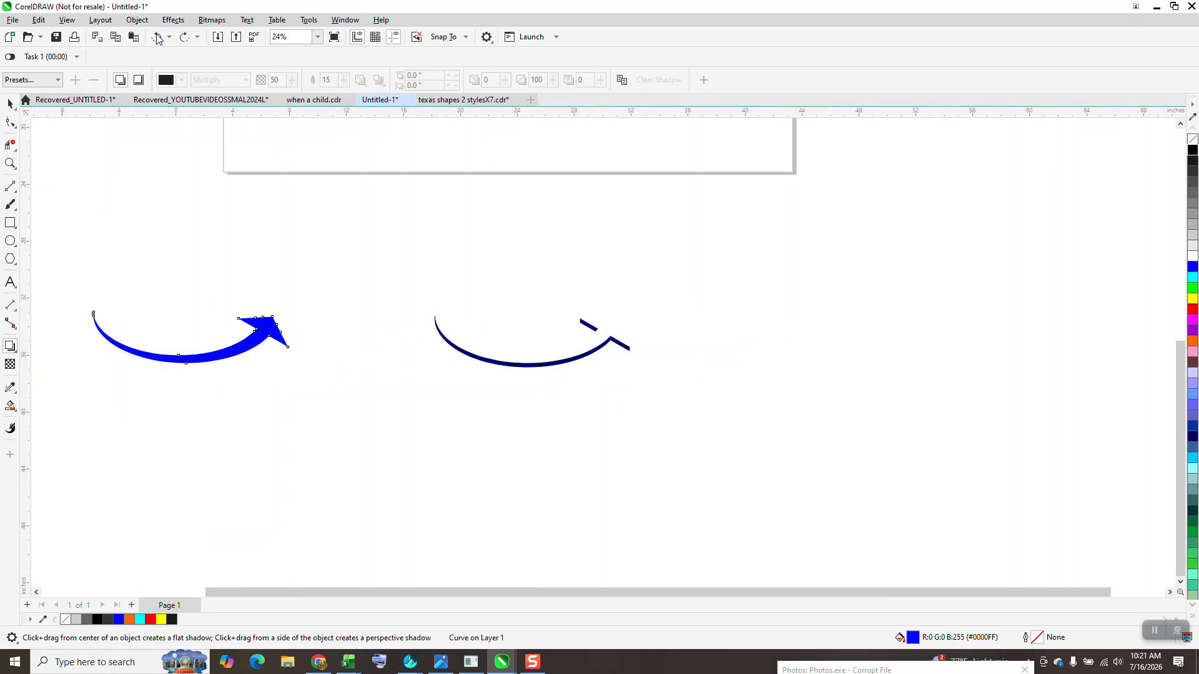
Add a black block shadow to the blue face with a depth of 0.81 inches and a direction of 309.88 degrees.
click(16, 354)
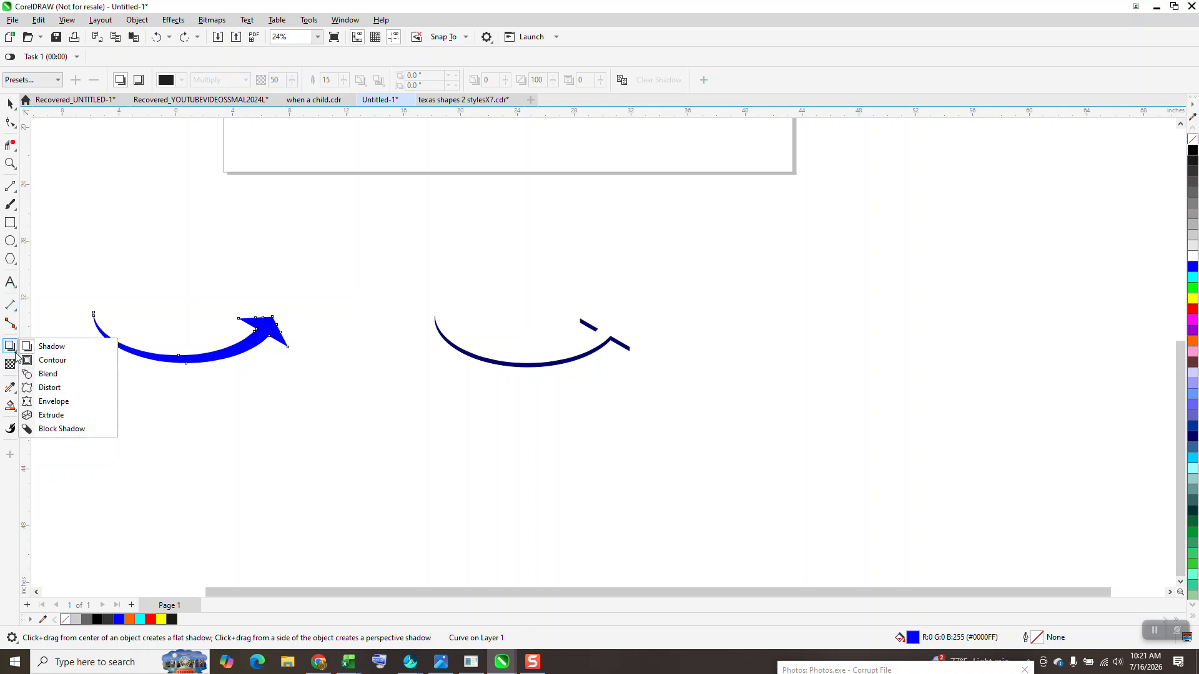
click(50, 429)
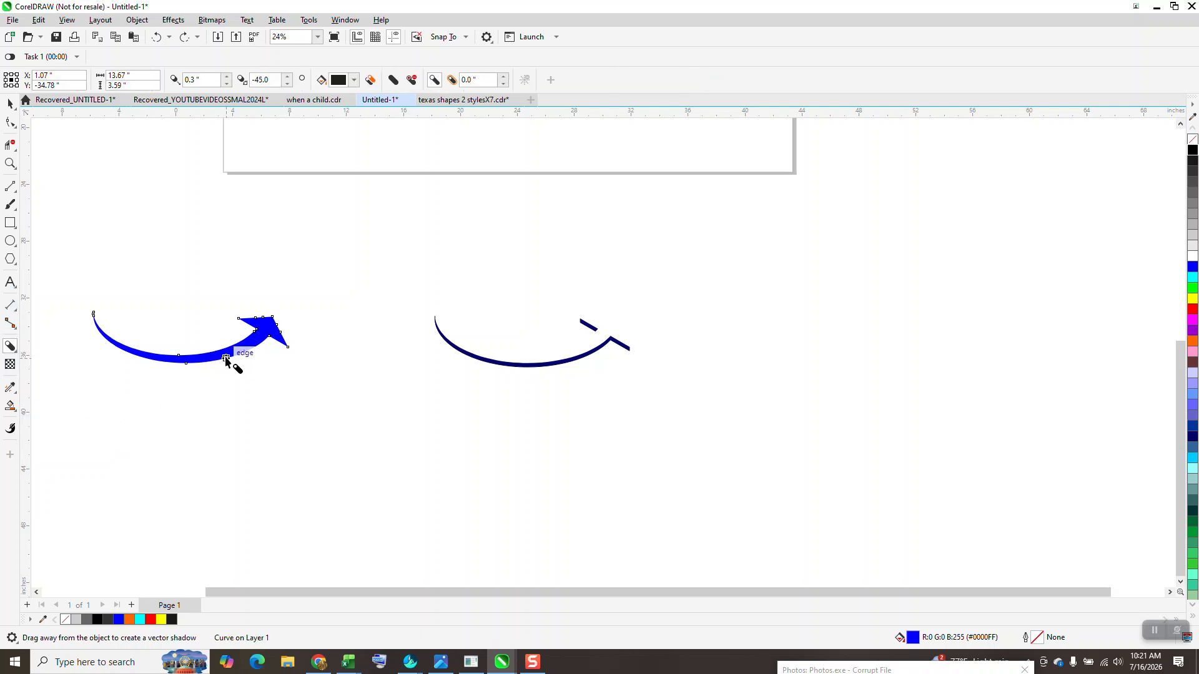
drag(274, 334, 197, 349)
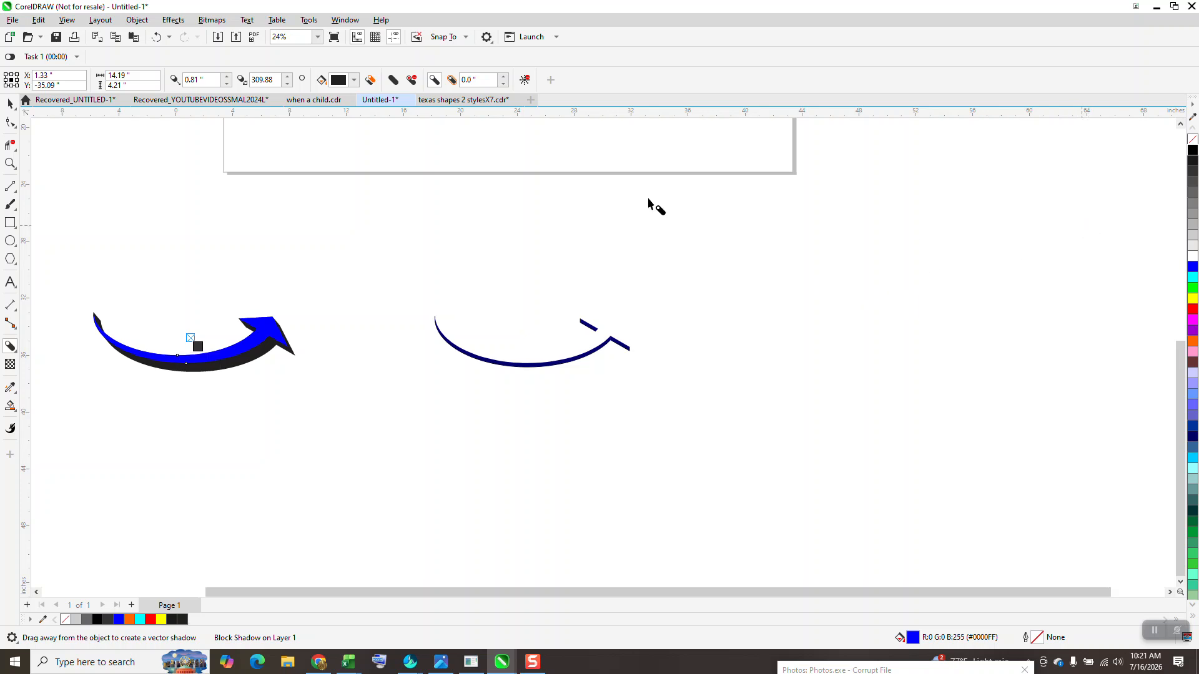
Try a uniform transparency of 70 on the blue face with its block shadow still attached, and undo it.
click(10, 366)
drag(166, 386, 190, 390)
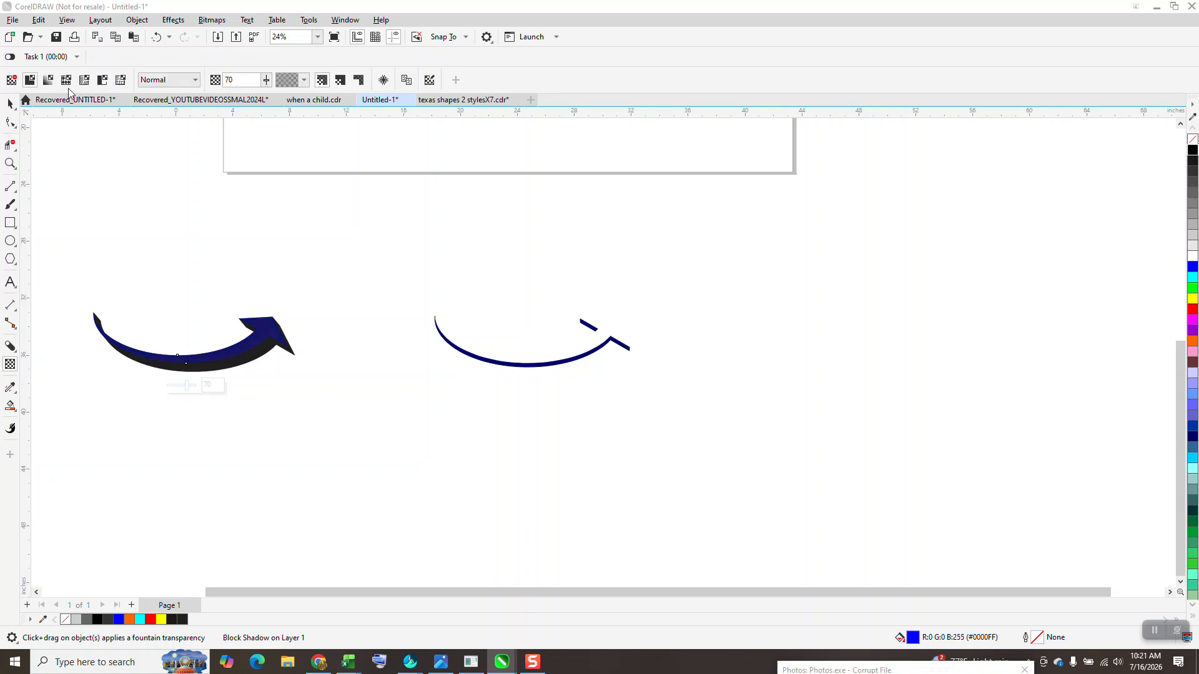
click(156, 37)
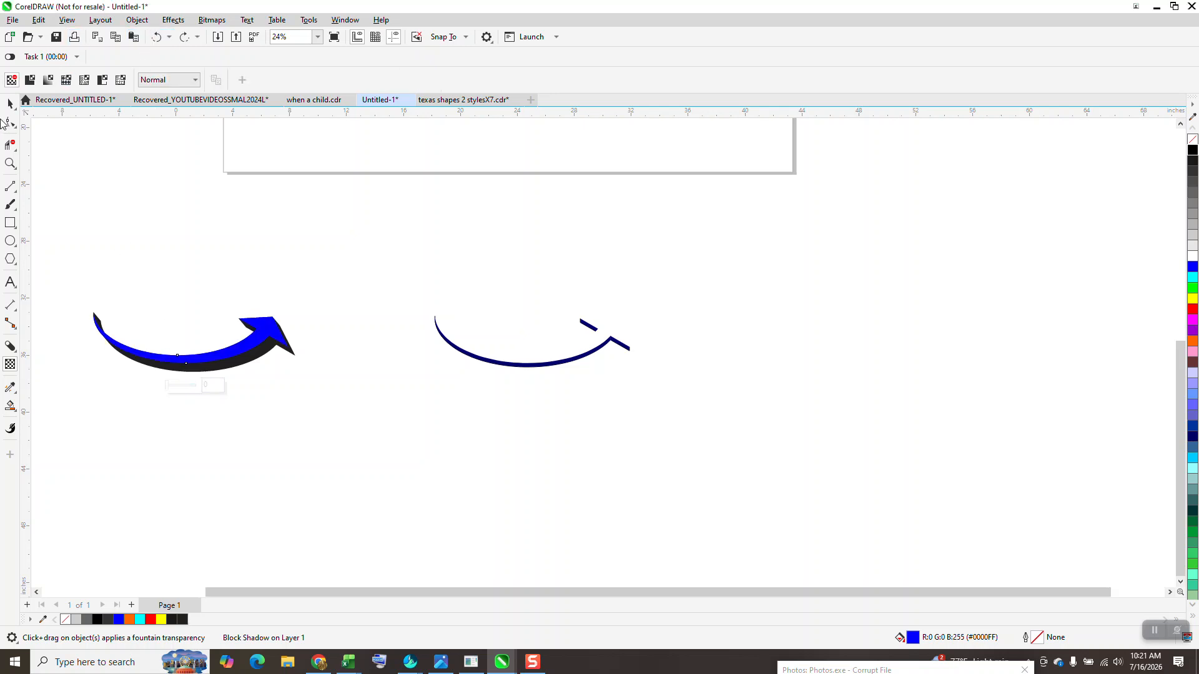
Break the block shadow apart from the blue arrow face.
click(10, 104)
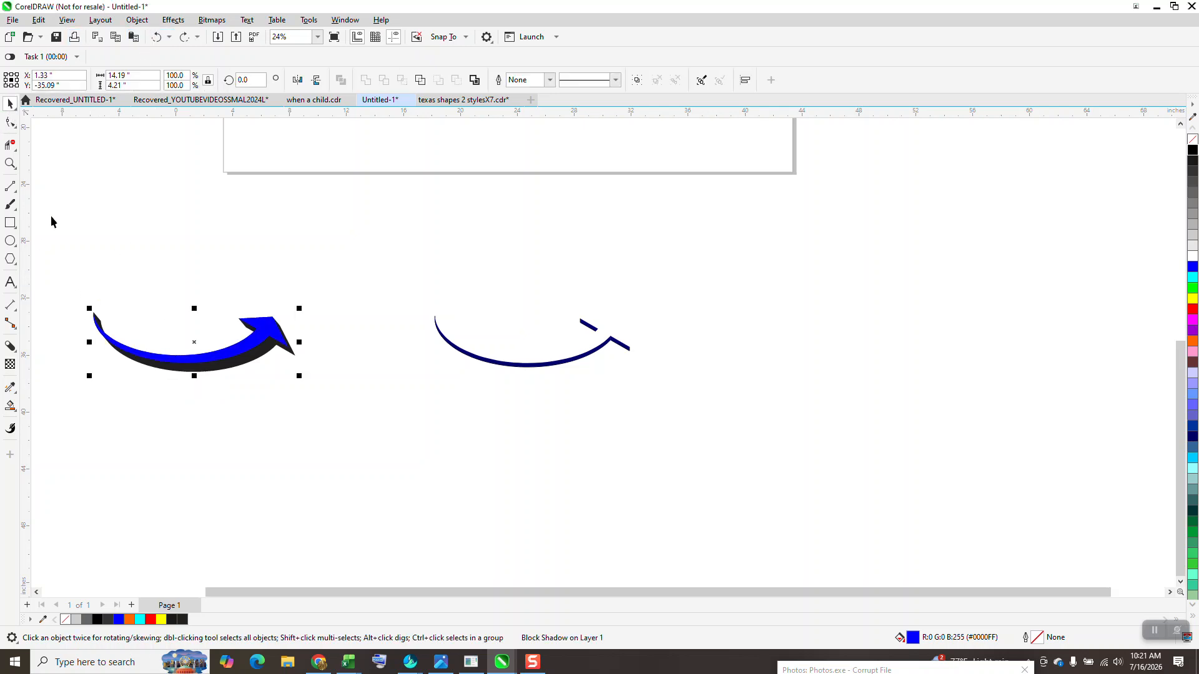
click(137, 19)
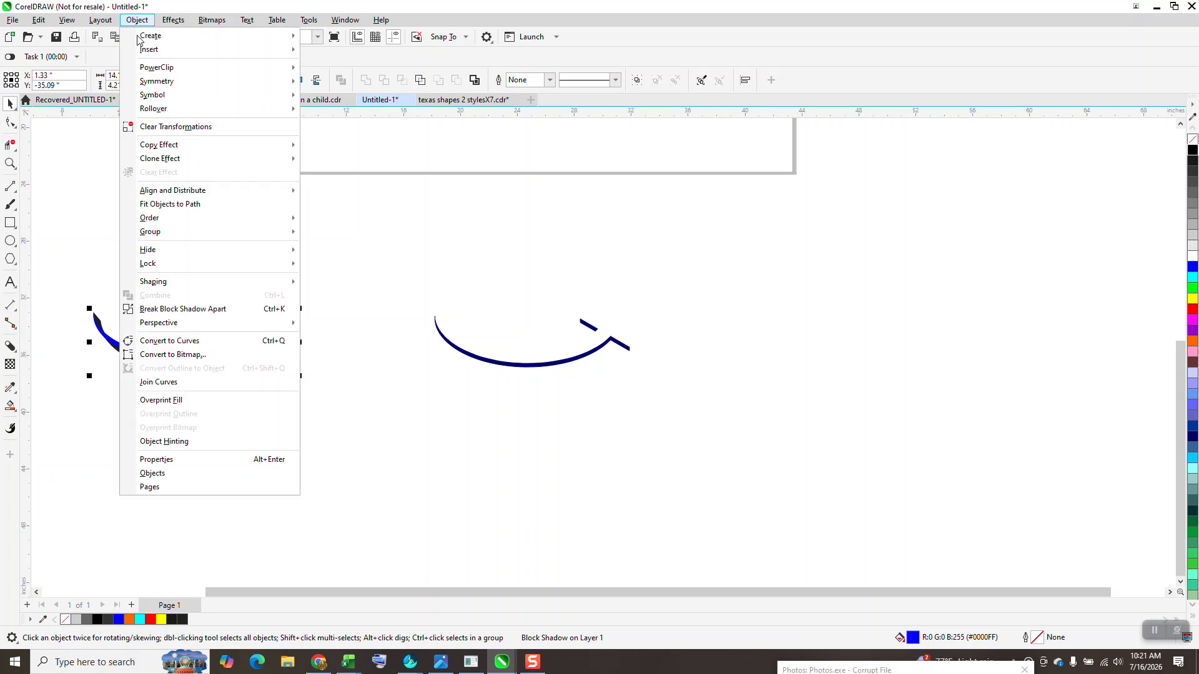
click(187, 308)
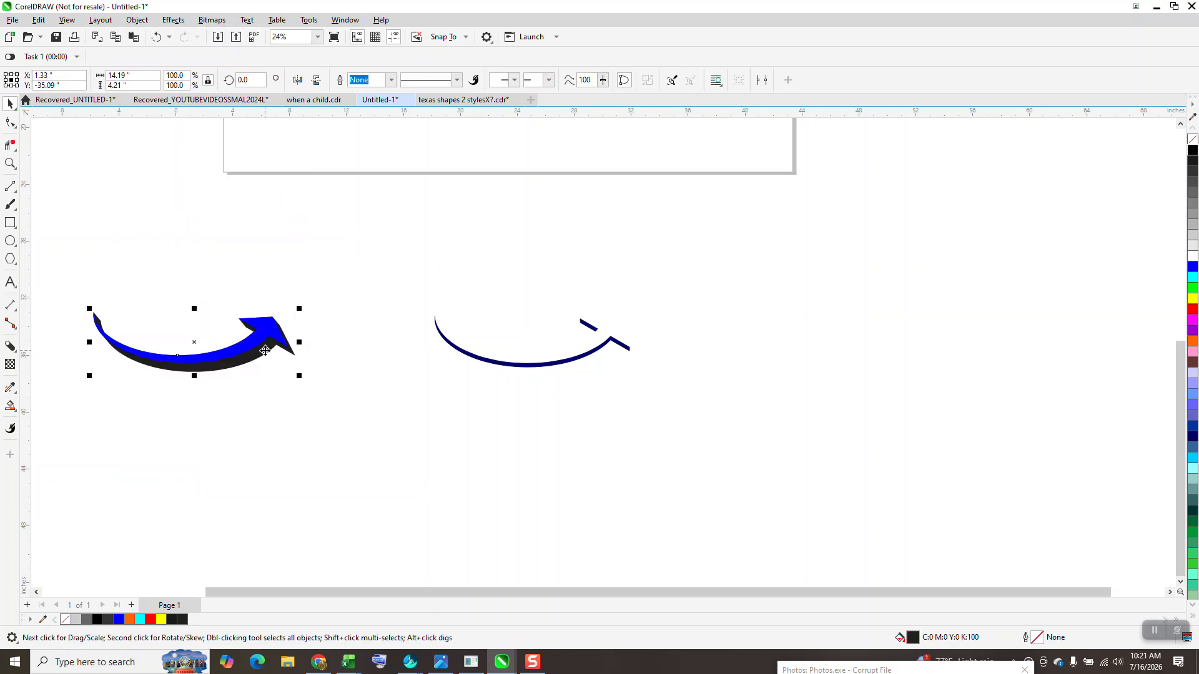
Give the separated black shadow shape a uniform transparency of 68.
click(10, 366)
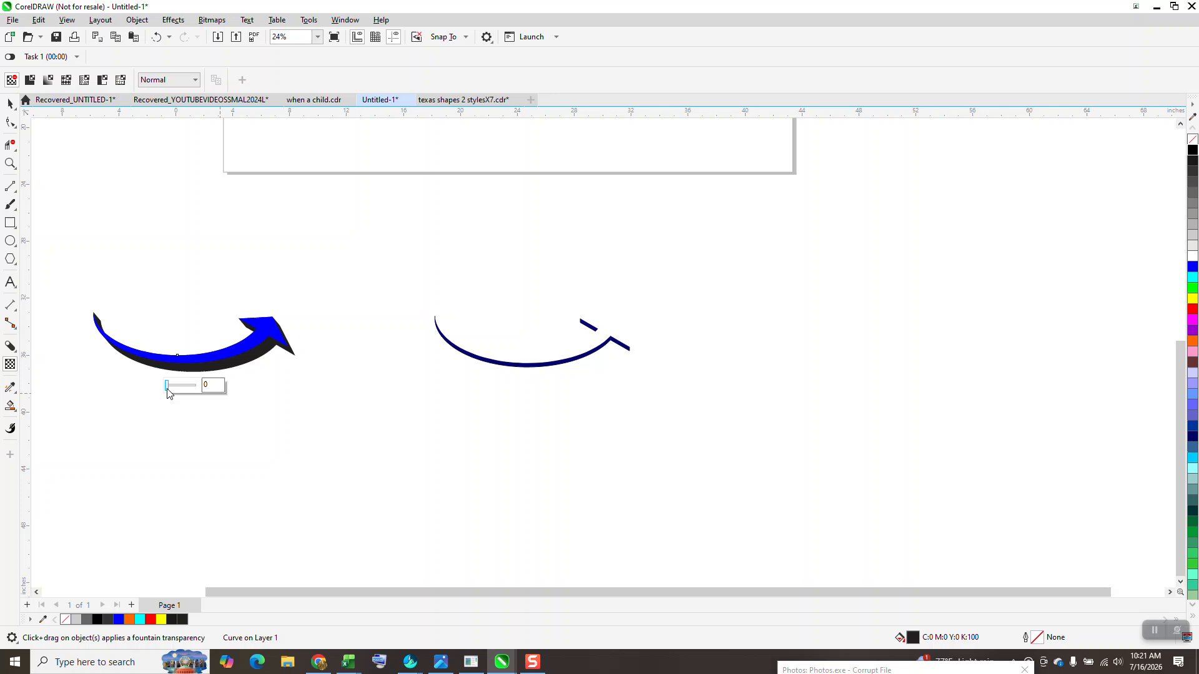
click(193, 388)
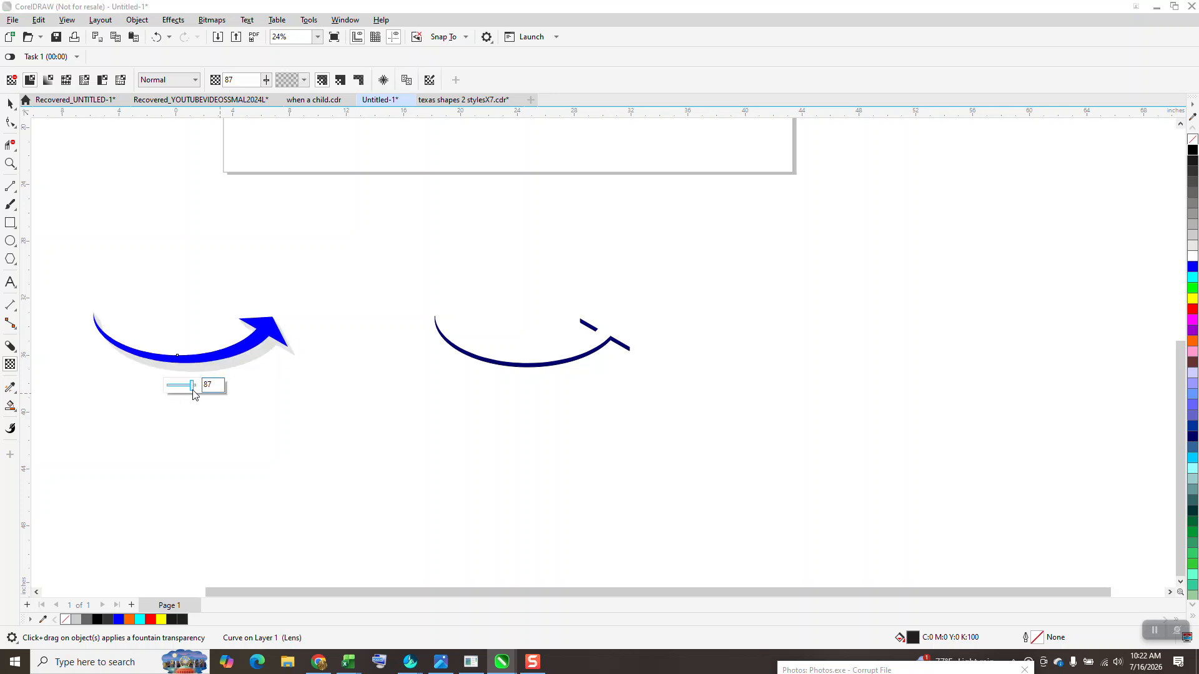
drag(187, 391, 187, 390)
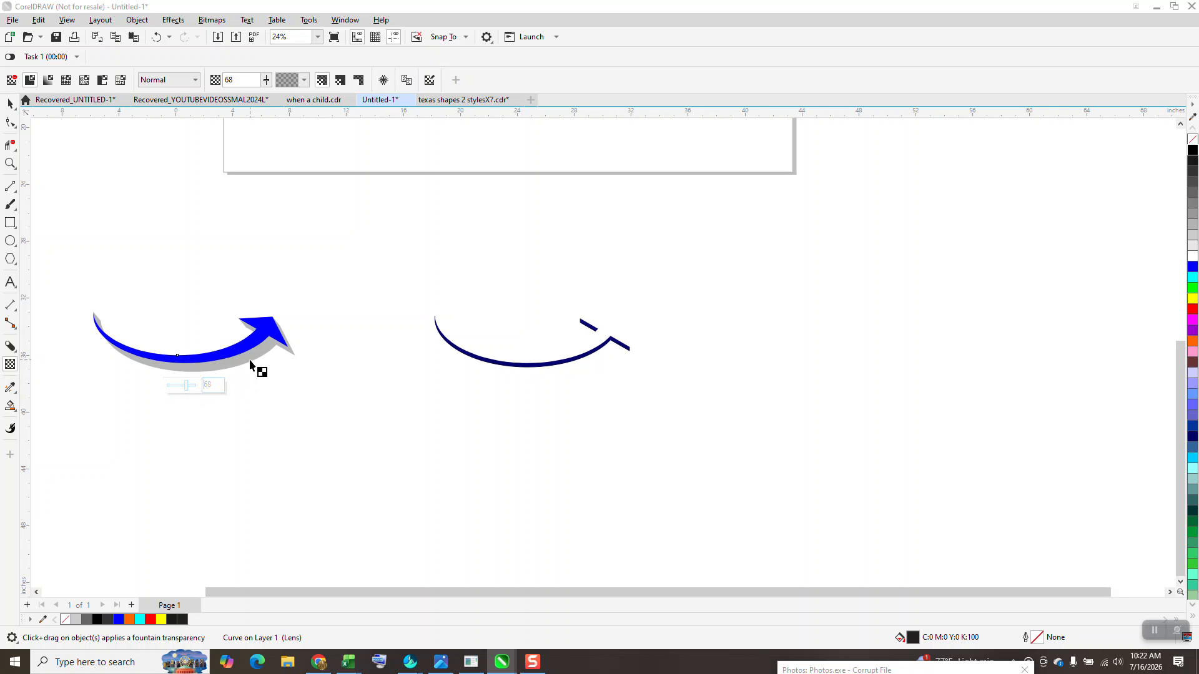
Apply a Gaussian Blur to the transparent black shadow shape behind the blue arrow.
click(178, 22)
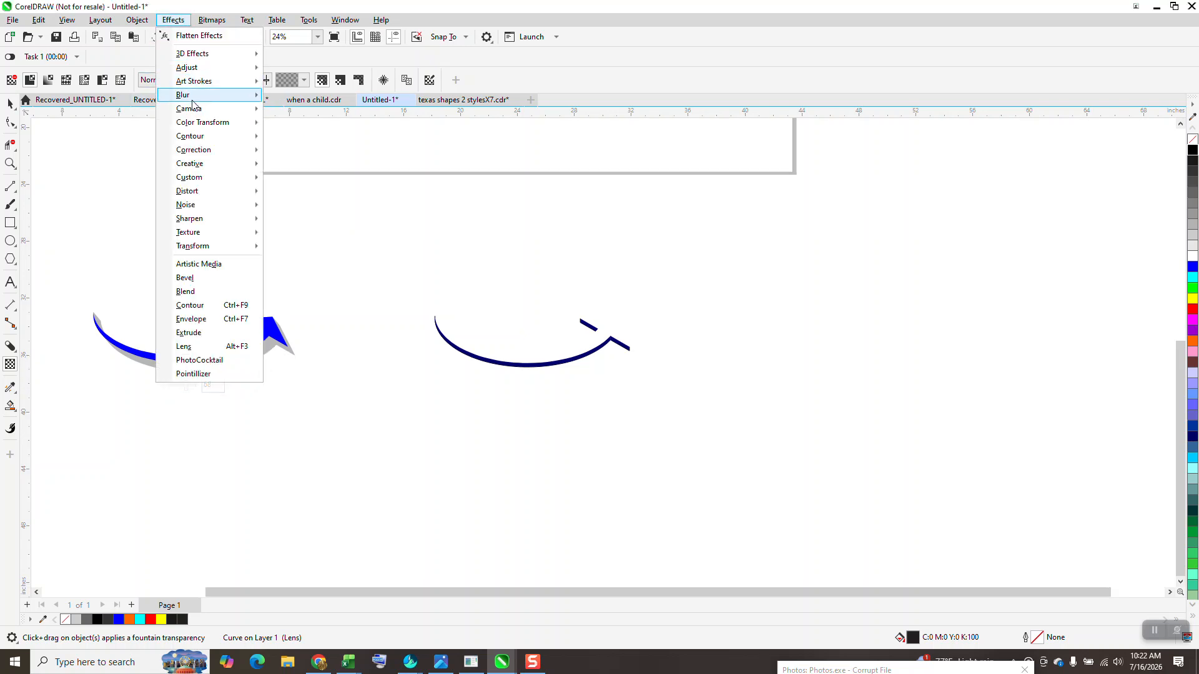
mouse_move(192, 99)
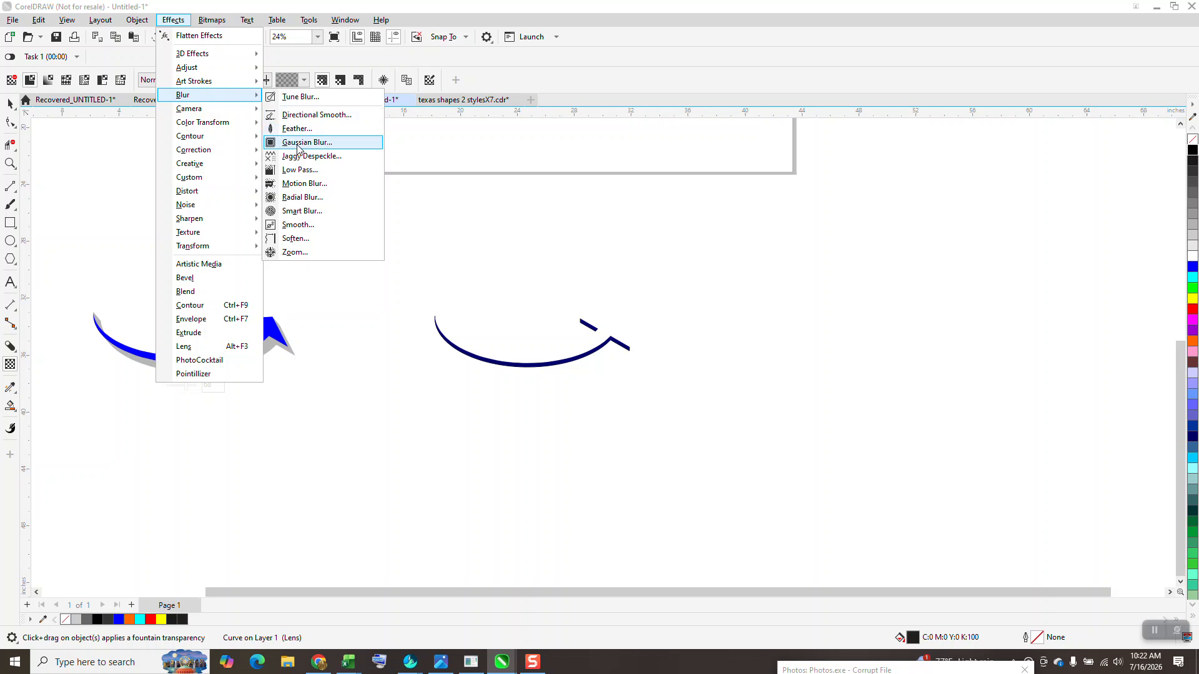
click(298, 142)
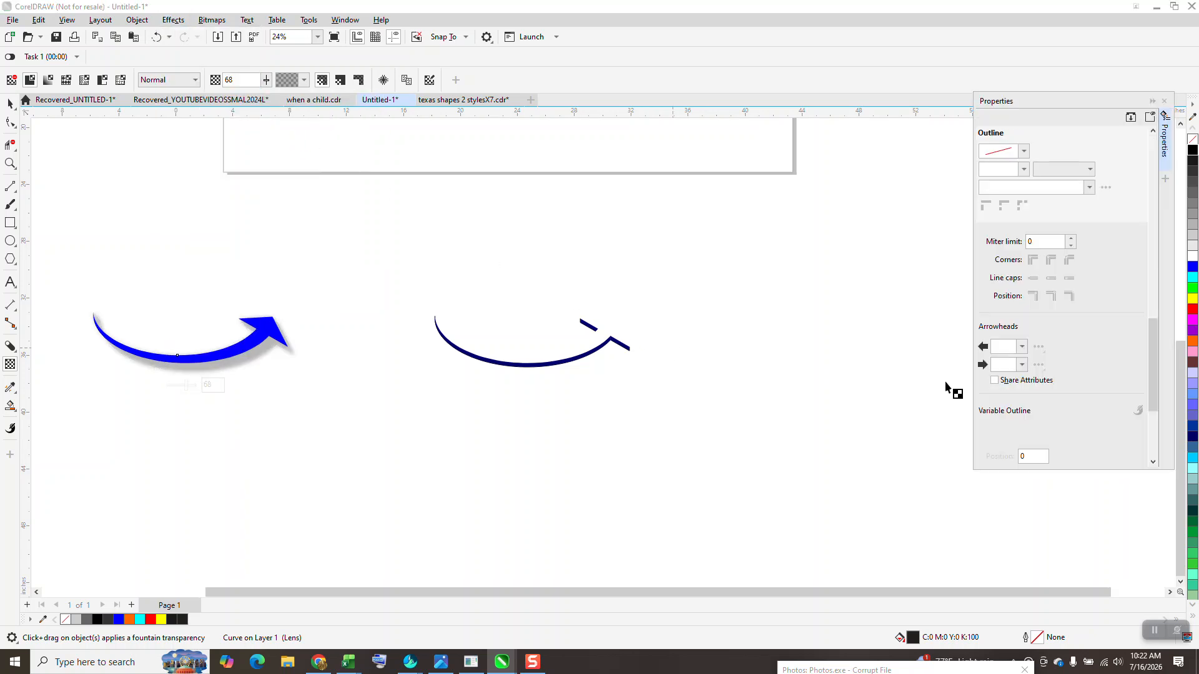
Move the long curved dark blue side piece 24 inches left onto the lower edge of the blue arrow.
click(11, 103)
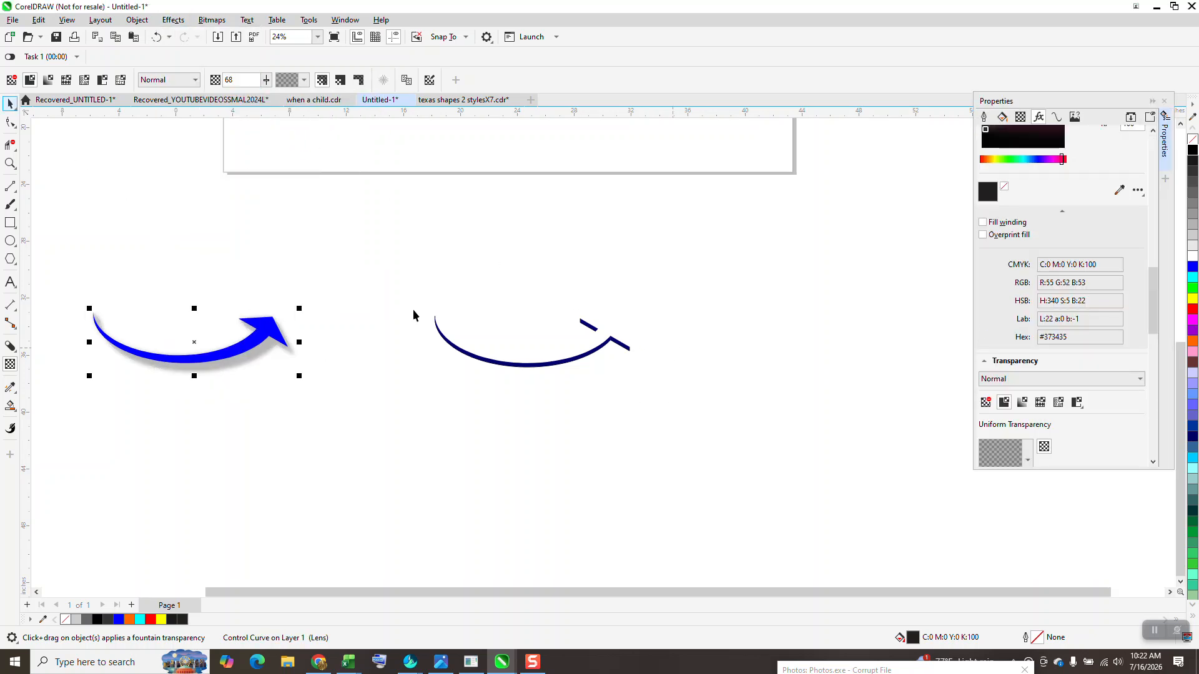
click(590, 353)
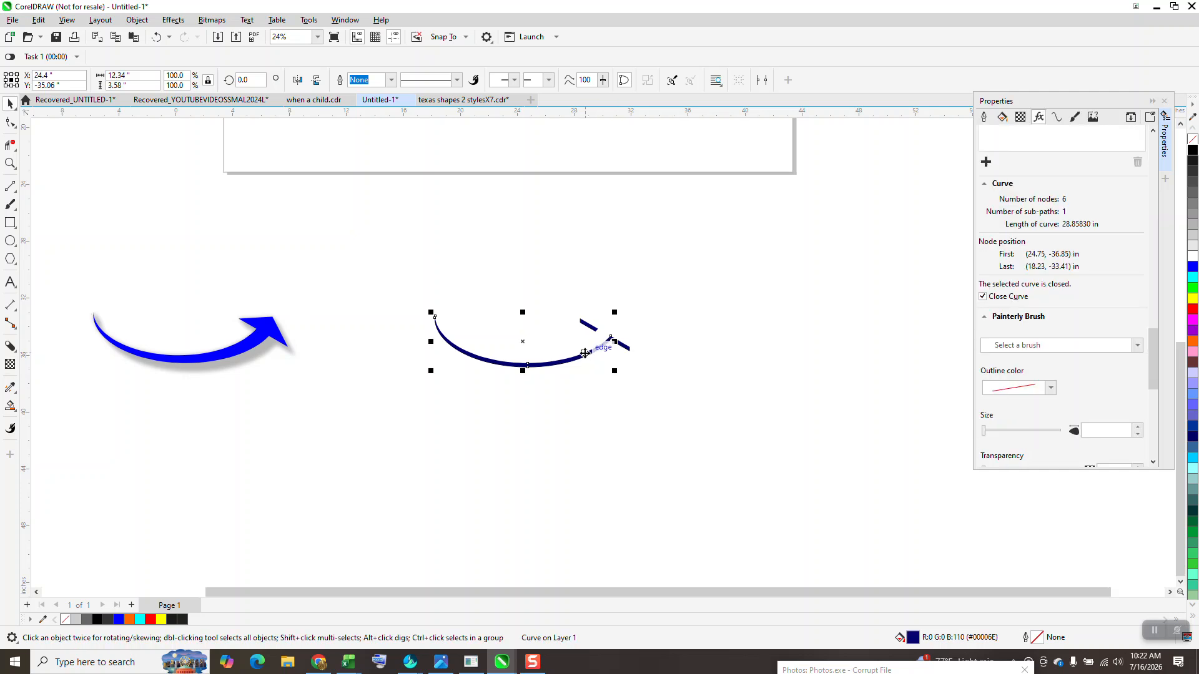
key(Left)
key(Left)
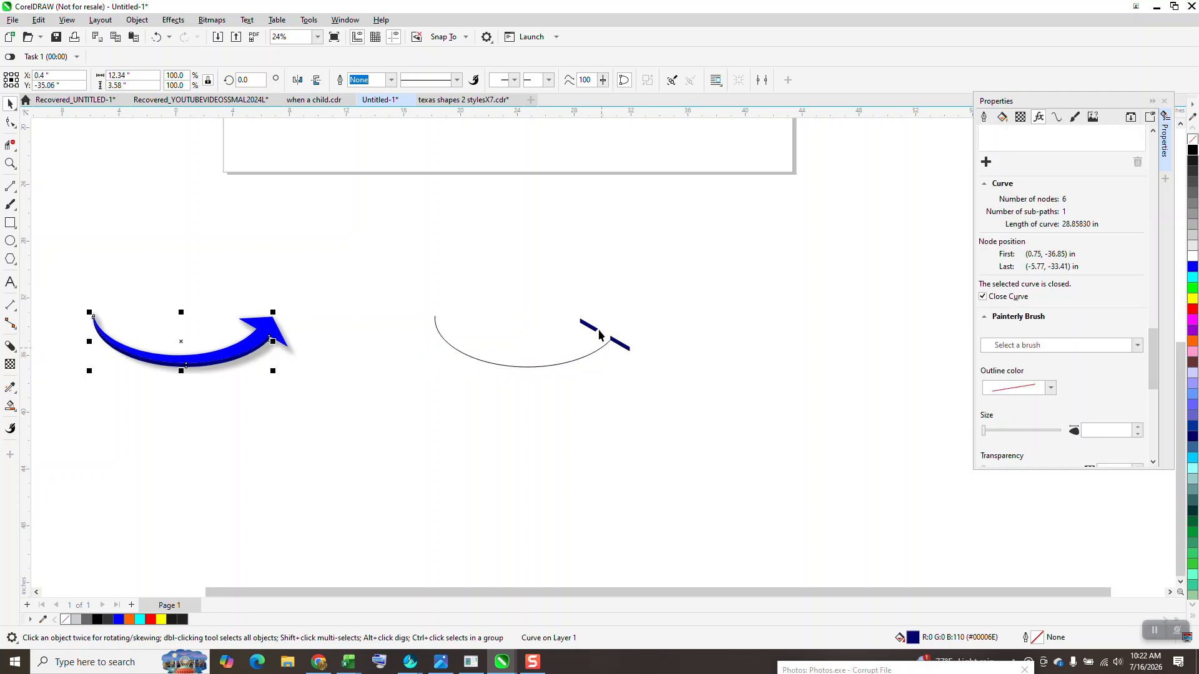
Move the dark arrowhead side pieces left in 12-inch nudges onto the blue arrow, undoing the one nudge too many.
drag(525, 272, 665, 394)
key(Left)
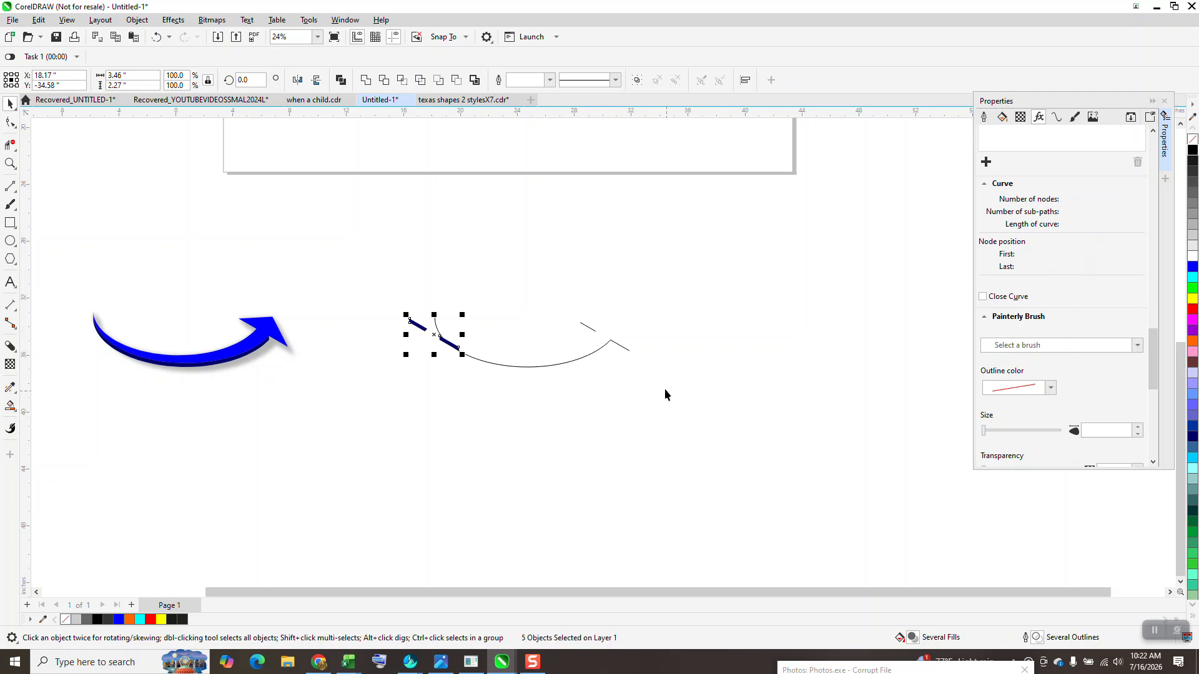
key(Left)
key(Left)
click(476, 391)
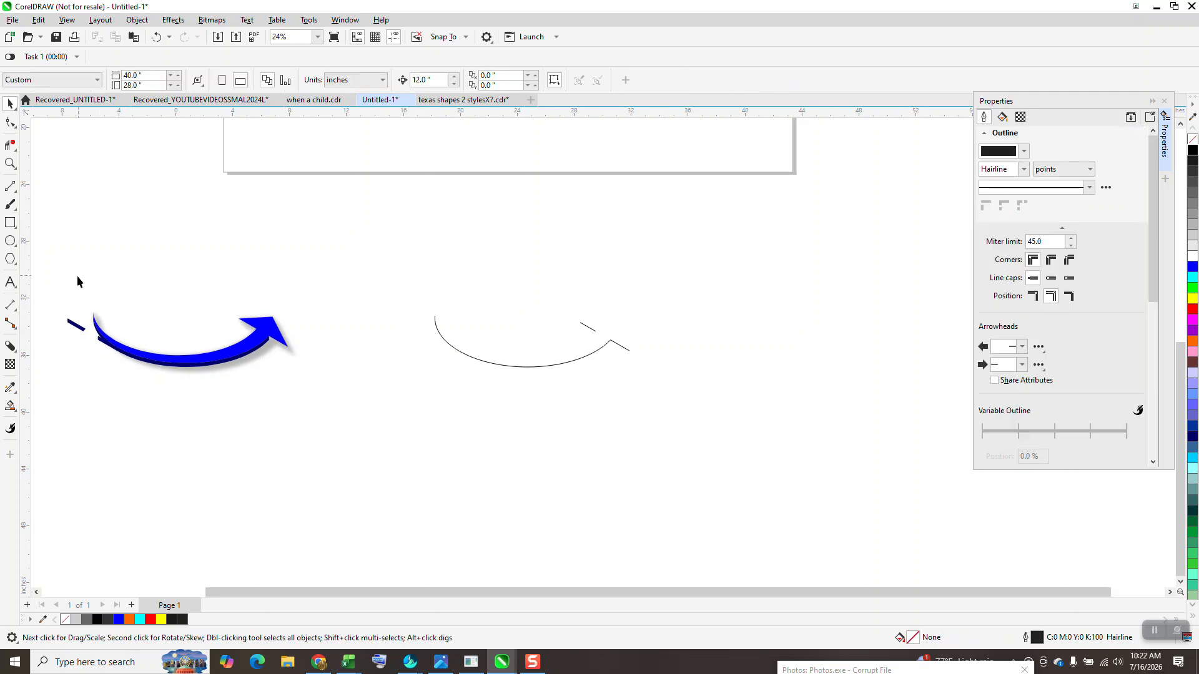
click(156, 37)
Close the object properties and examine the assembled arrow's face, dark sides and blurred shadow up close.
click(10, 164)
drag(63, 261, 317, 410)
scroll(300, 381, down, 1)
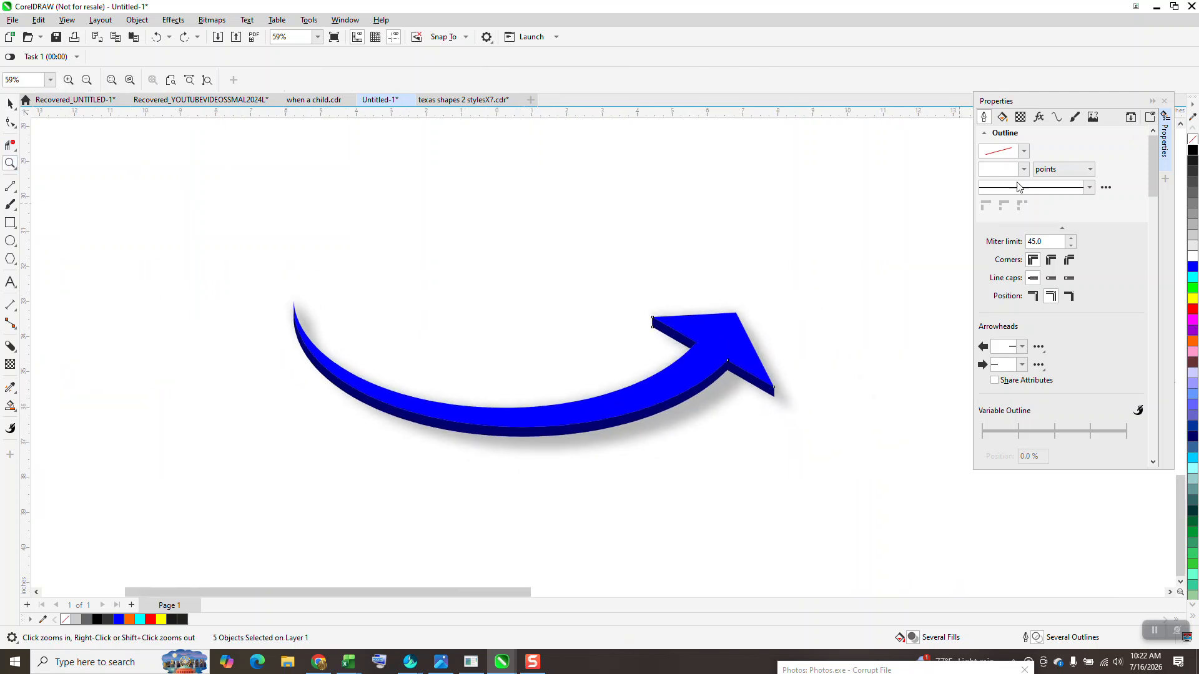
click(1164, 101)
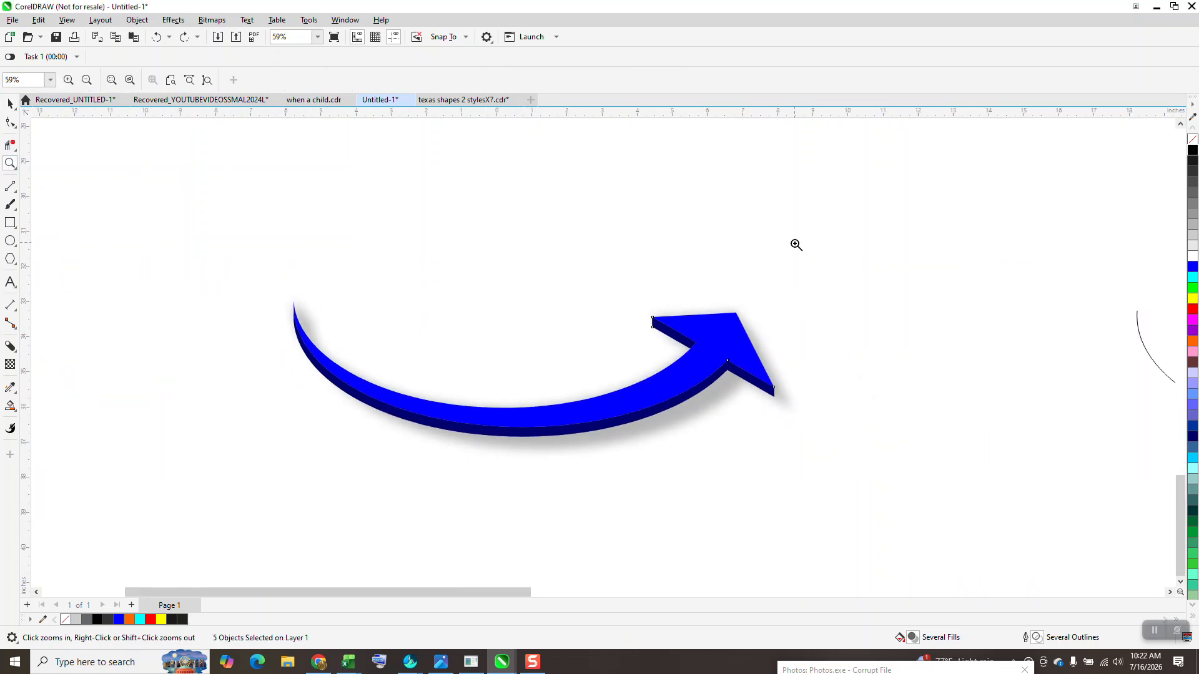
scroll(637, 320, down, 1)
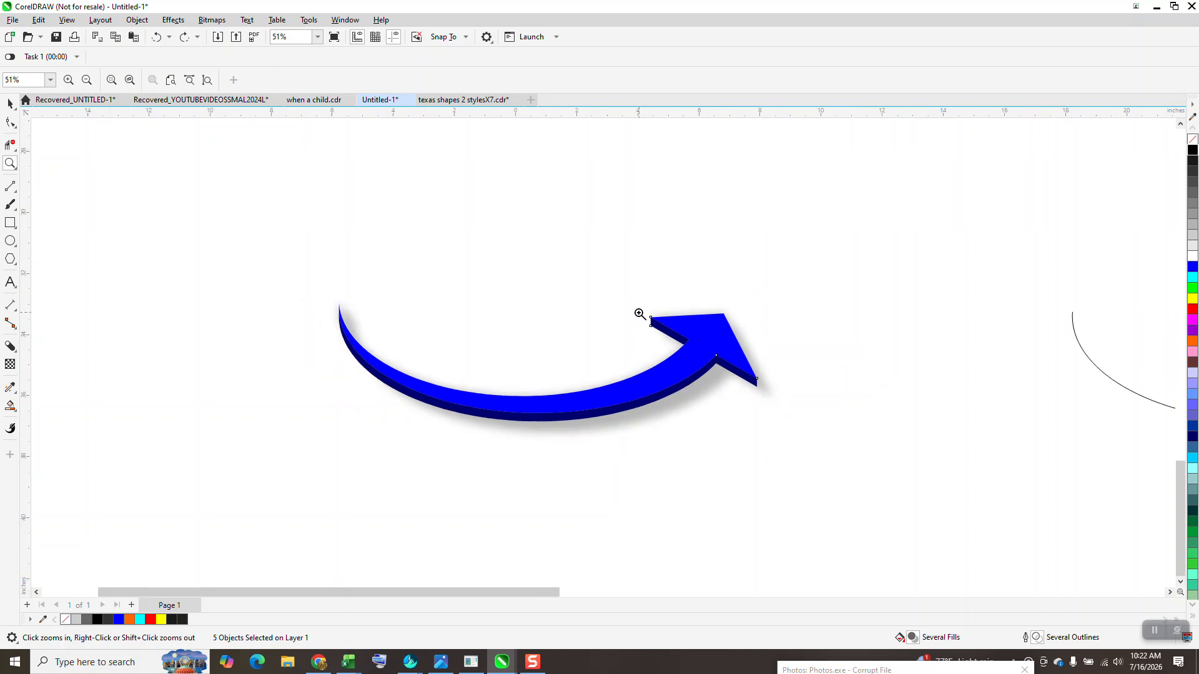
scroll(537, 307, down, 2)
scroll(697, 409, up, 4)
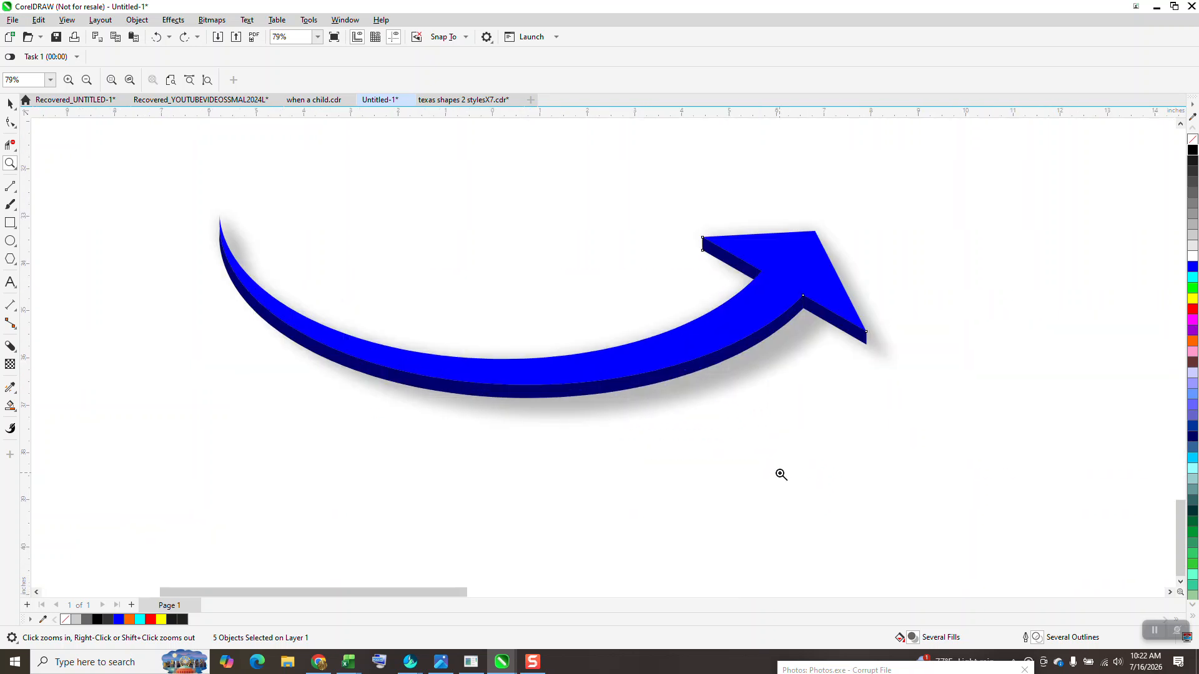